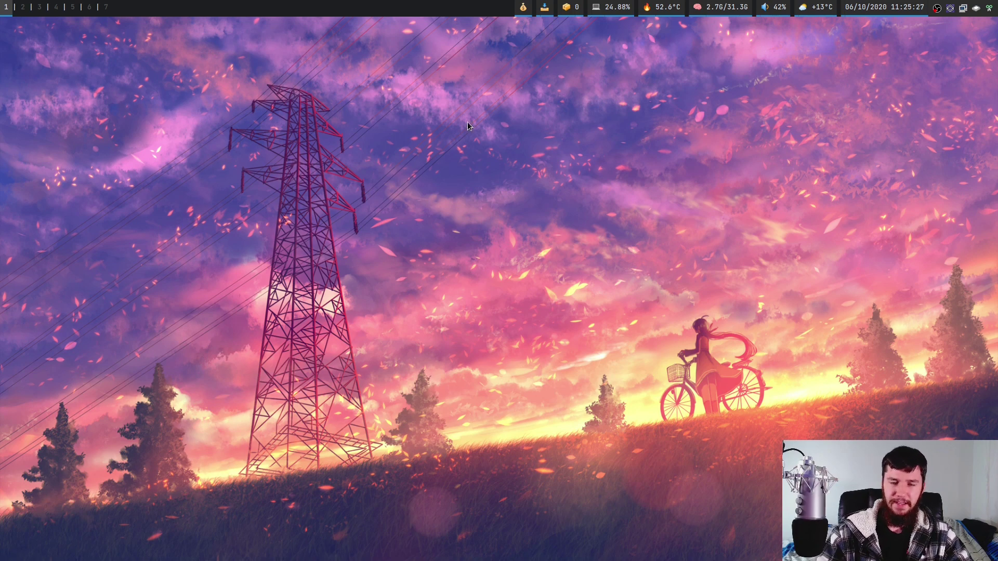
Step: Capture a screen region with Flameshot to the clipboard and open the CopyQ history
{"action": "key", "text": "Print"}
{"action": "left_click_drag", "start_coordinate": [0, 0], "coordinate": [997, 560]}
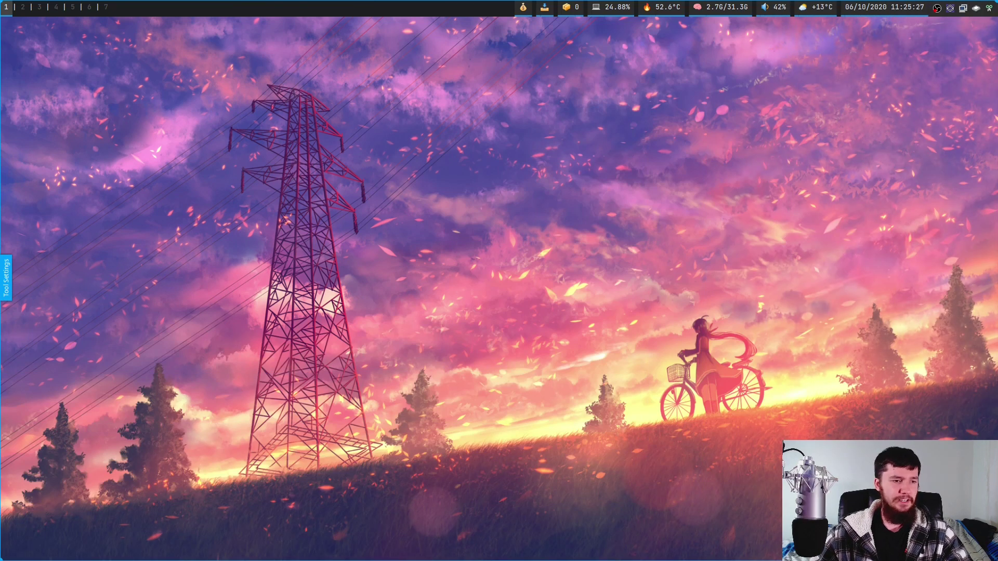
{"action": "key", "text": "ctrl+c"}
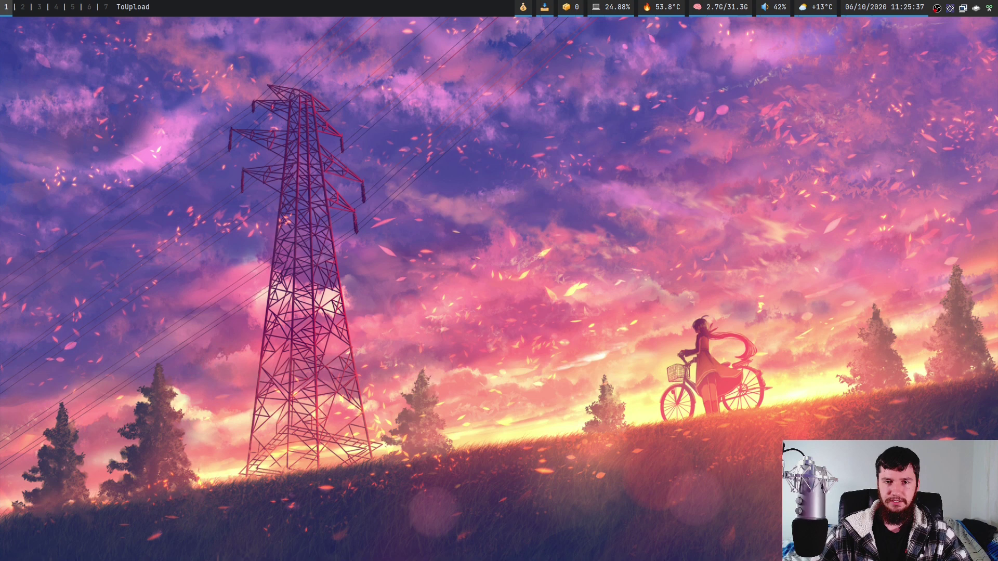
{"action": "left_click", "coordinate": [989, 8]}
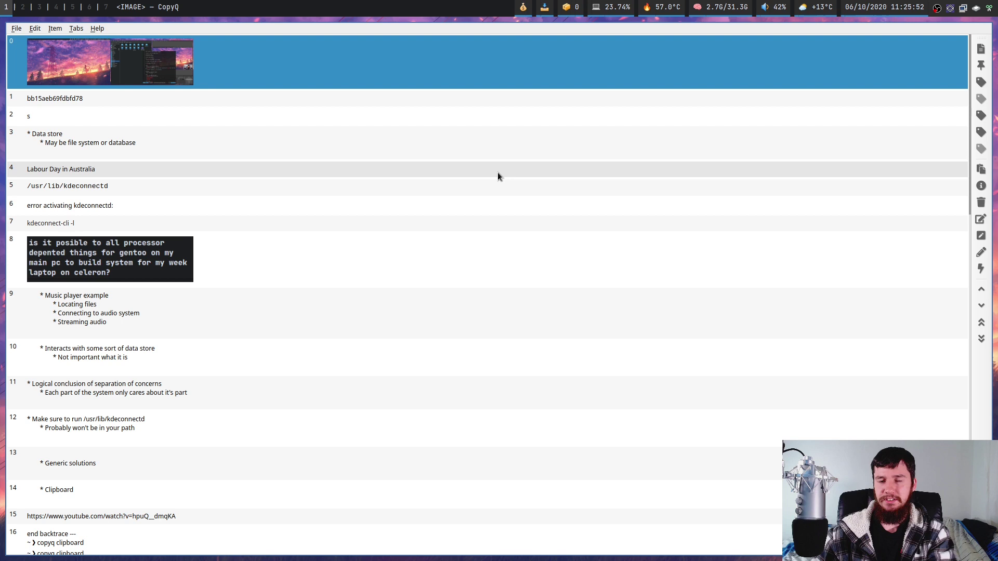
{"action": "key", "text": "Down"}
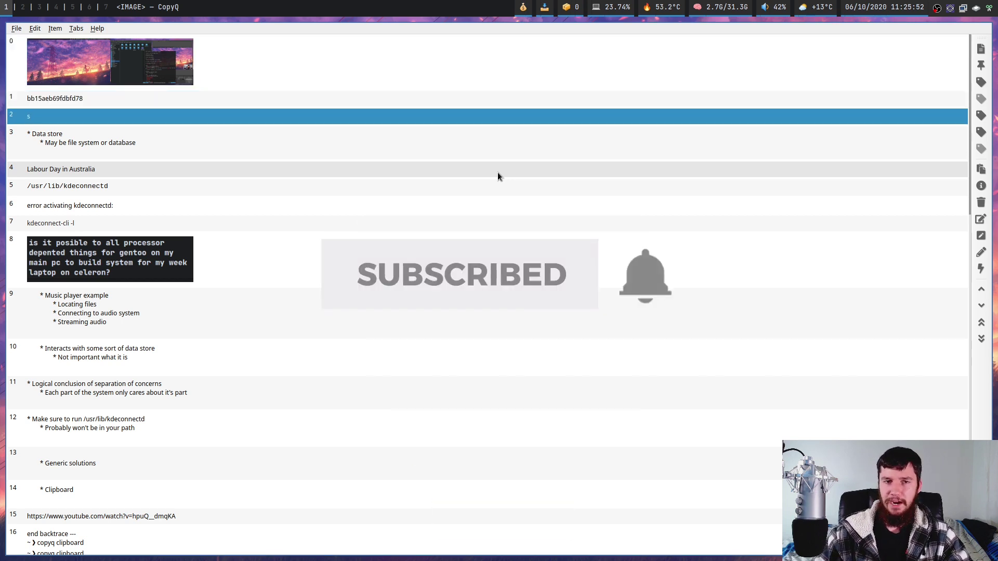
{"action": "key", "text": "Up"}
{"action": "left_click", "coordinate": [16, 28]}
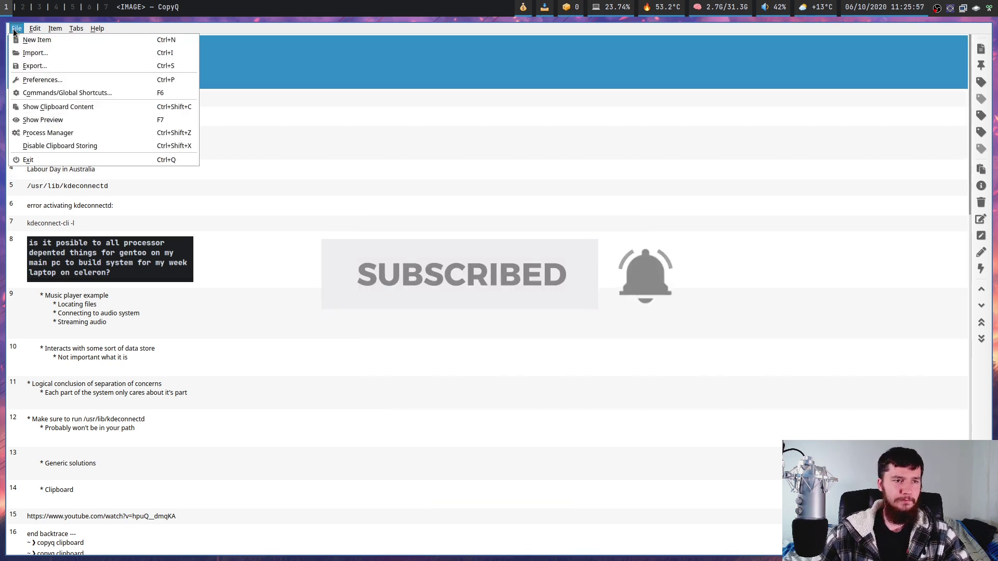
{"action": "left_click", "coordinate": [74, 81]}
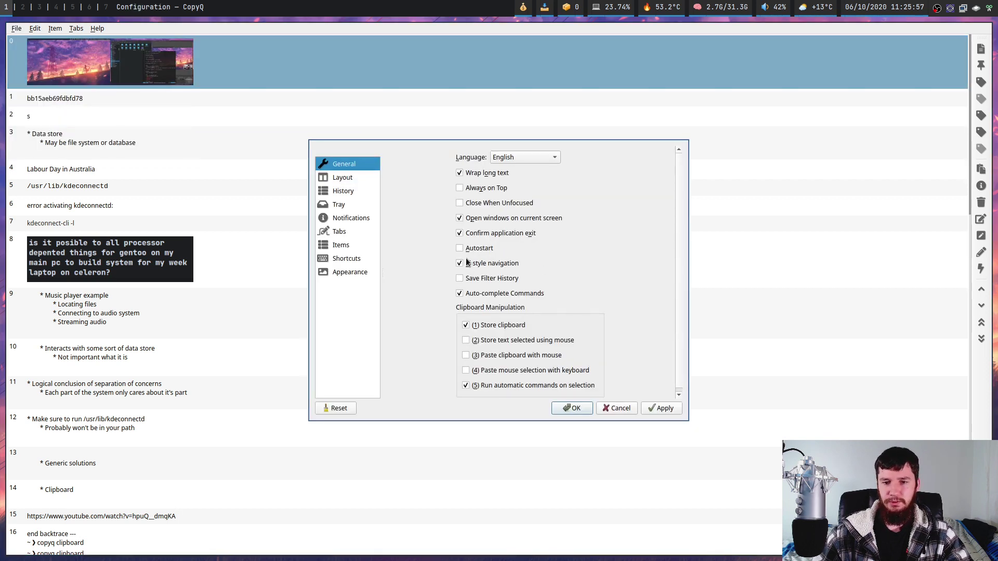
{"action": "left_click", "coordinate": [662, 411]}
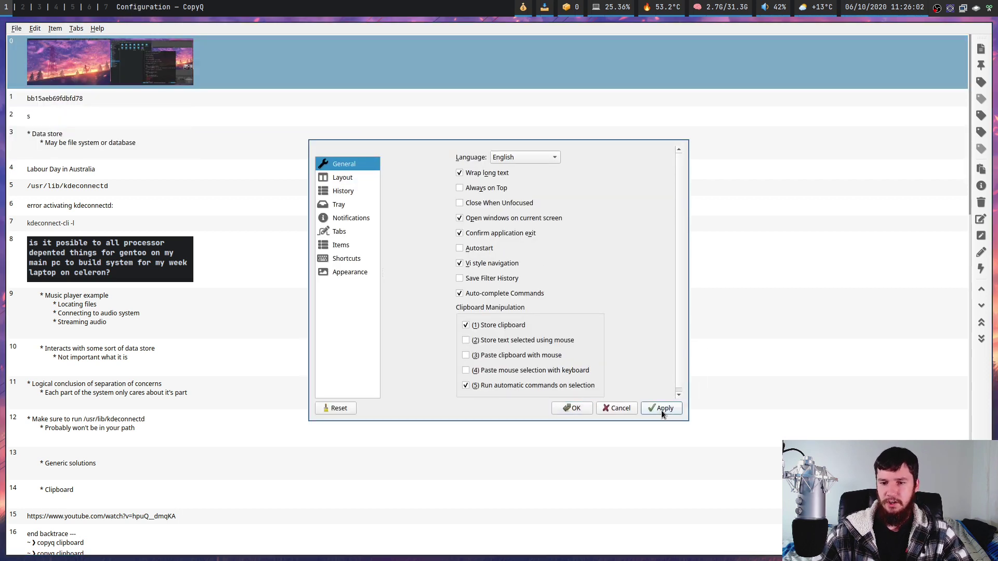
{"action": "left_click", "coordinate": [566, 410]}
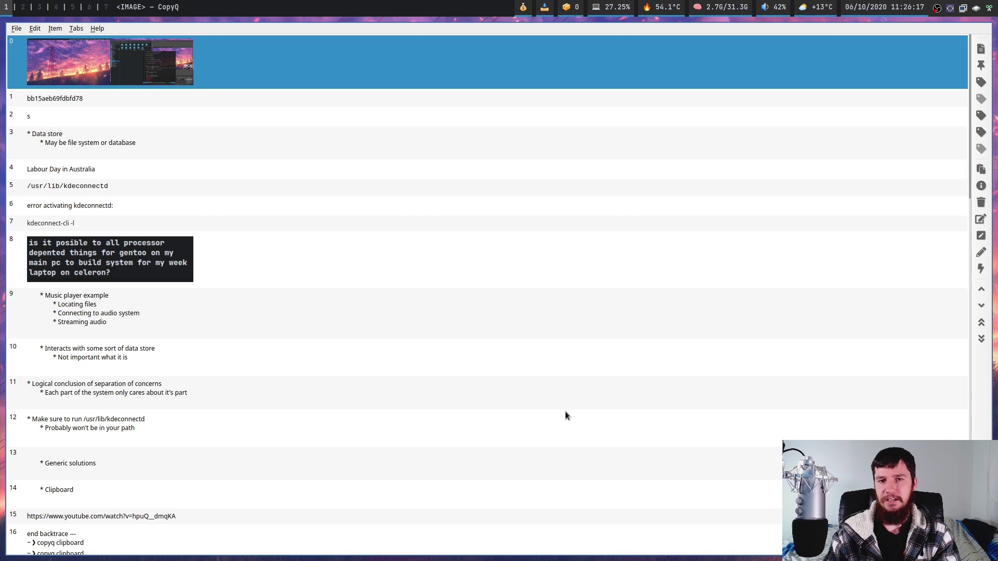
Step: Move the screenshot item down and back to the top, then delete it from history
{"action": "key", "text": "Down"}
{"action": "key", "text": "Down"}
{"action": "key", "text": "Down"}
{"action": "key", "text": "Down"}
{"action": "key", "text": "Down"}
{"action": "key", "text": "Up"}
{"action": "key", "text": "Up"}
{"action": "key", "text": "Up"}
{"action": "key", "text": "Up"}
{"action": "key", "text": "Up"}
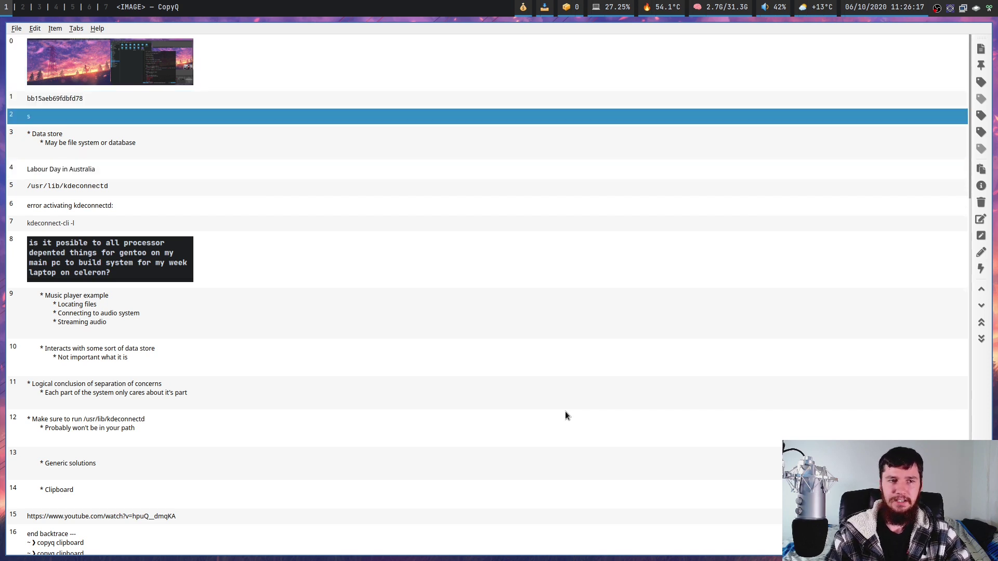
{"action": "key", "text": "ctrl+Down"}
{"action": "key", "text": "ctrl+Down"}
{"action": "key", "text": "ctrl+Down"}
{"action": "key", "text": "ctrl+Down"}
{"action": "key", "text": "ctrl+Down"}
{"action": "key", "text": "ctrl+Down"}
{"action": "key", "text": "ctrl+Down"}
{"action": "key", "text": "ctrl+Down"}
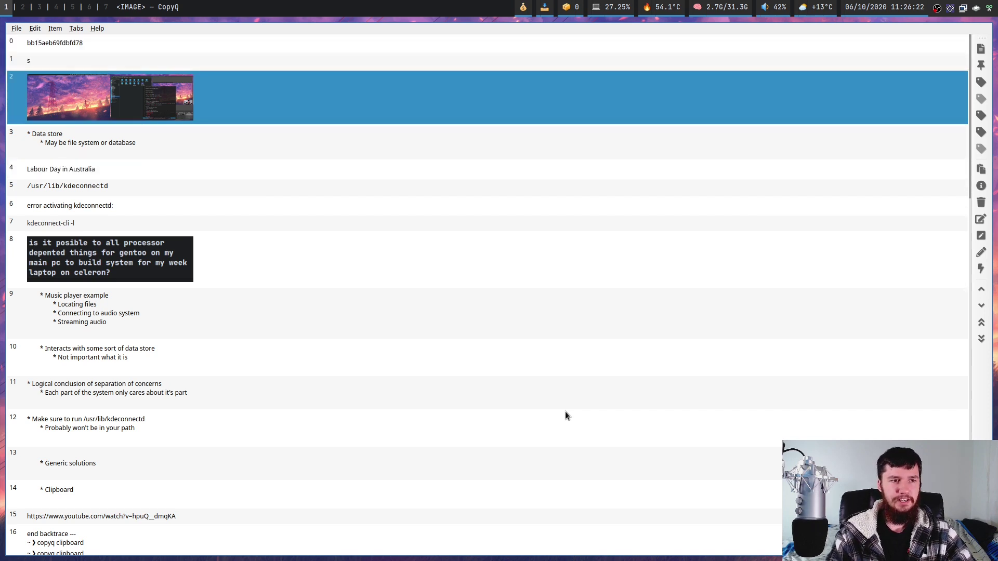
{"action": "key", "text": "ctrl+Up"}
{"action": "key", "text": "ctrl+Up"}
{"action": "key", "text": "ctrl+Up"}
{"action": "key", "text": "ctrl+Up"}
{"action": "key", "text": "ctrl+Up"}
{"action": "key", "text": "ctrl+Up"}
{"action": "key", "text": "ctrl+Up"}
{"action": "key", "text": "ctrl+Up"}
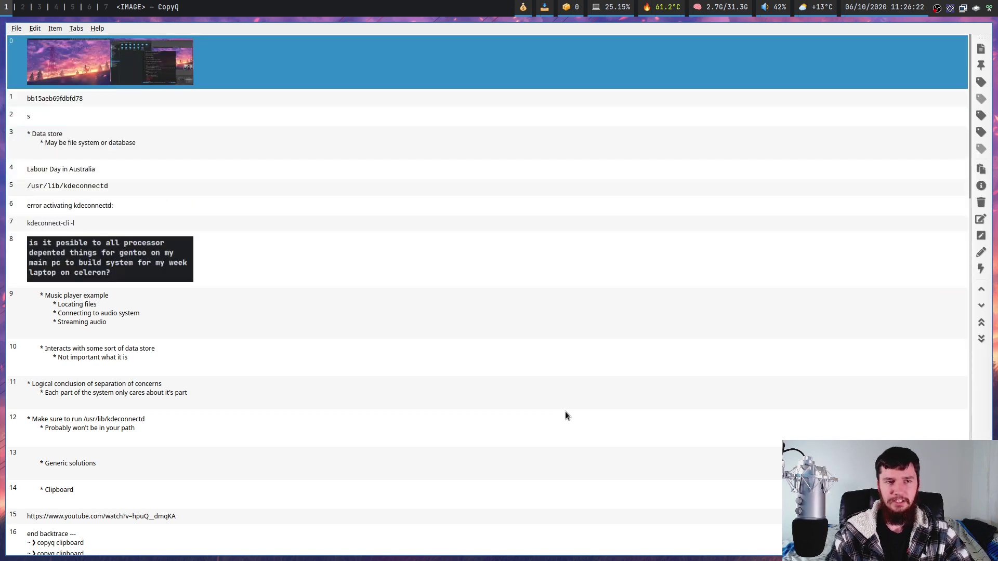
{"action": "key", "text": "Delete"}
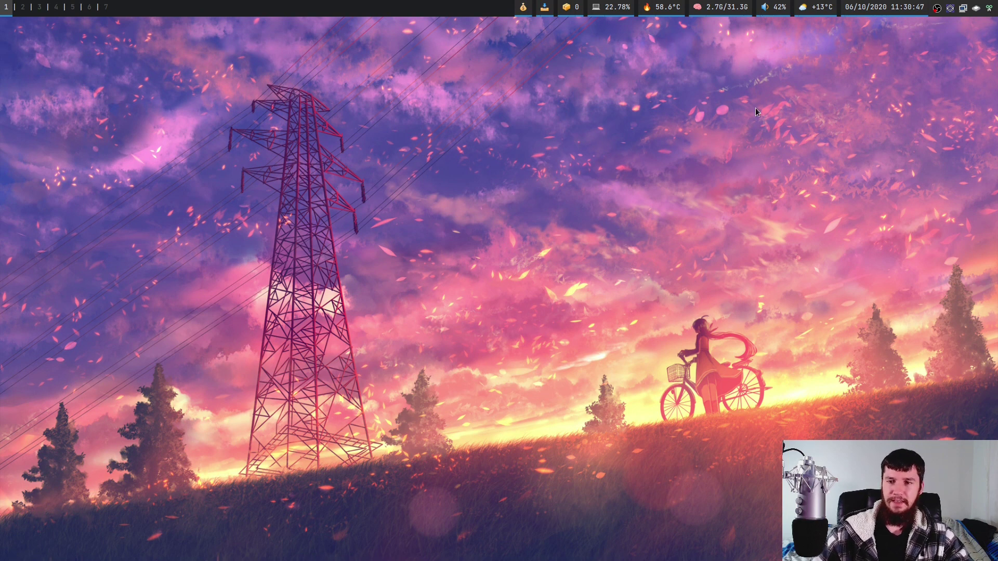
Step: Open Alacritty with a larger font and run `copyq toggle` to show CopyQ
{"action": "key", "text": "super+Return"}
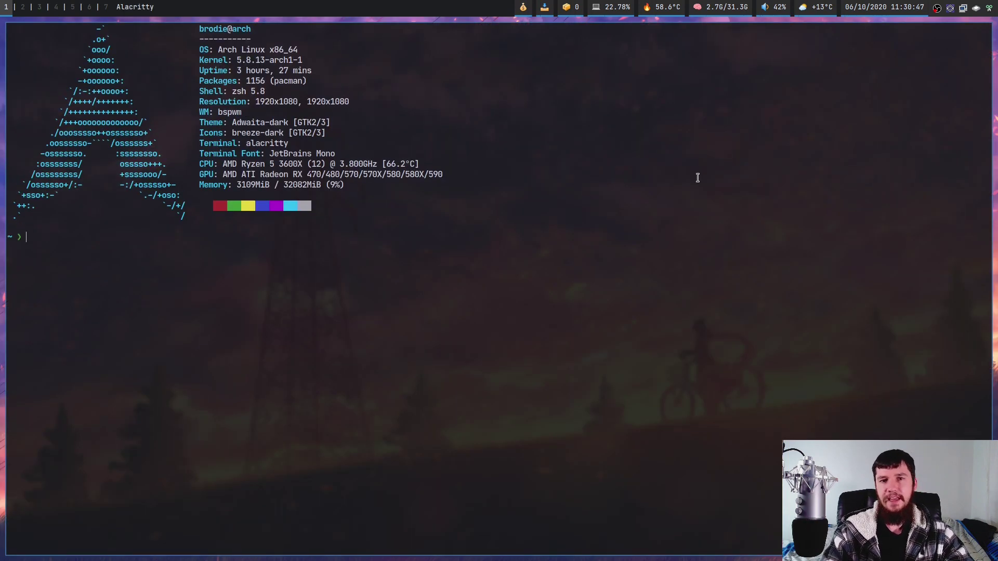
{"action": "key", "text": "ctrl+equal"}
{"action": "key", "text": "ctrl+equal"}
{"action": "key", "text": "ctrl+equal"}
{"action": "key", "text": "ctrl+equal"}
{"action": "key", "text": "ctrl+equal"}
{"action": "key", "text": "ctrl+equal"}
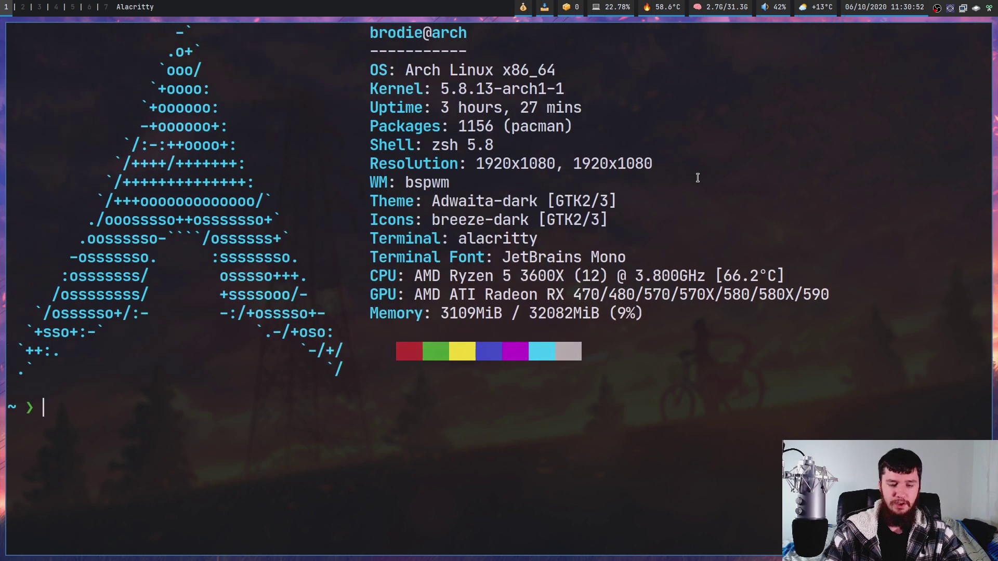
{"action": "type", "text": "copy"}
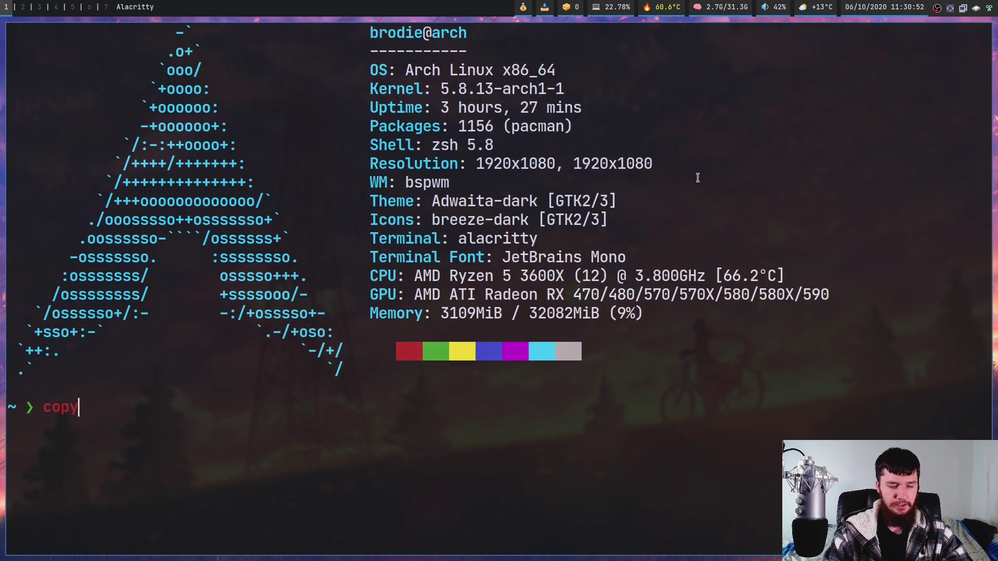
{"action": "type", "text": "q toggle"}
{"action": "key", "text": "Return"}
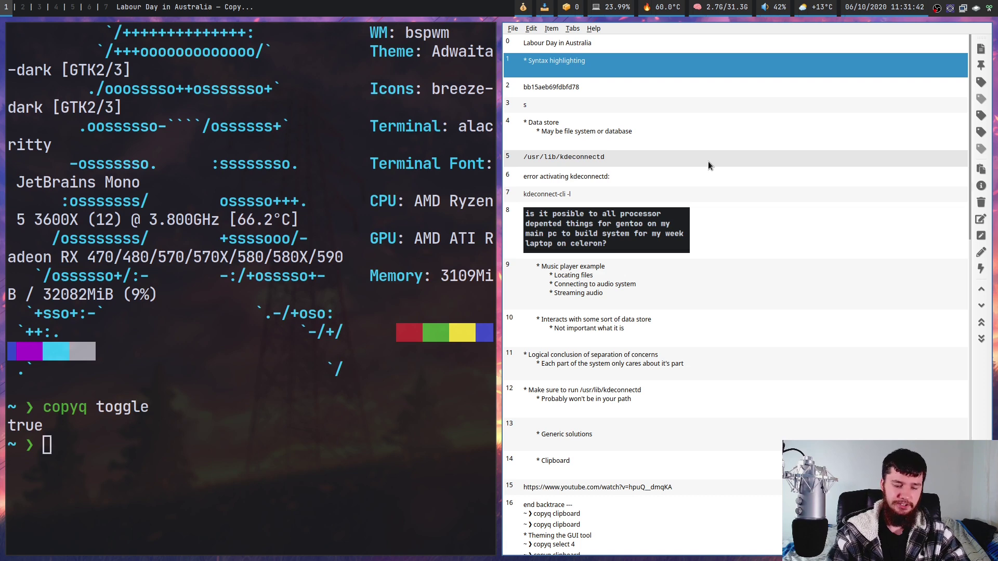
Step: Filter CopyQ's history to items matching 'the', then hide the window
{"action": "key", "text": "Up"}
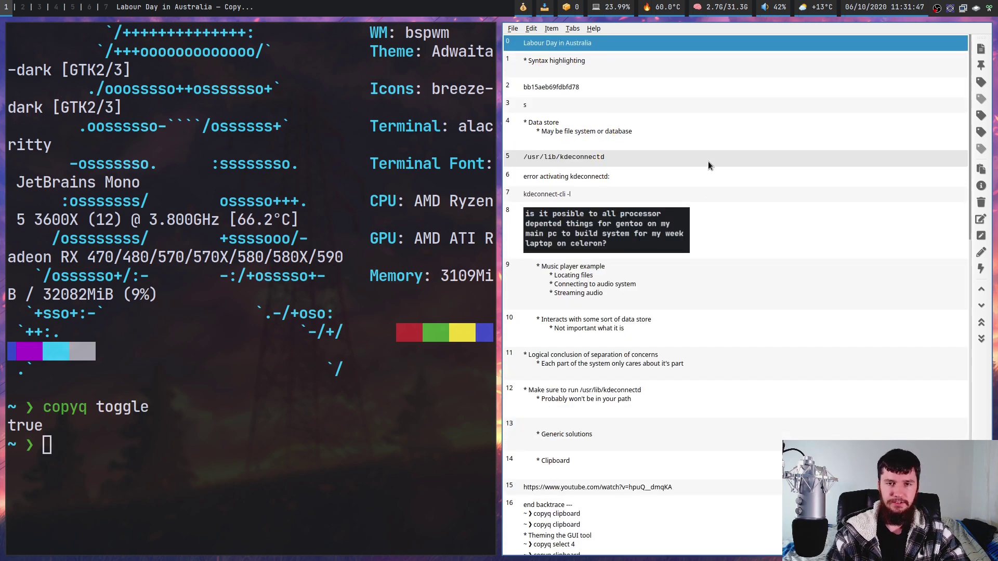
{"action": "type", "text": "the"}
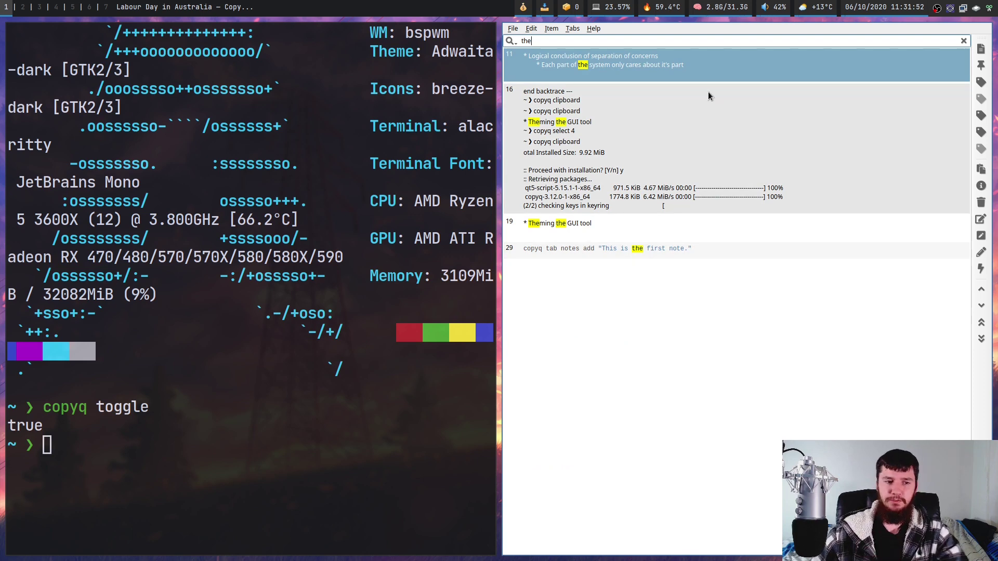
{"action": "key", "text": "Escape"}
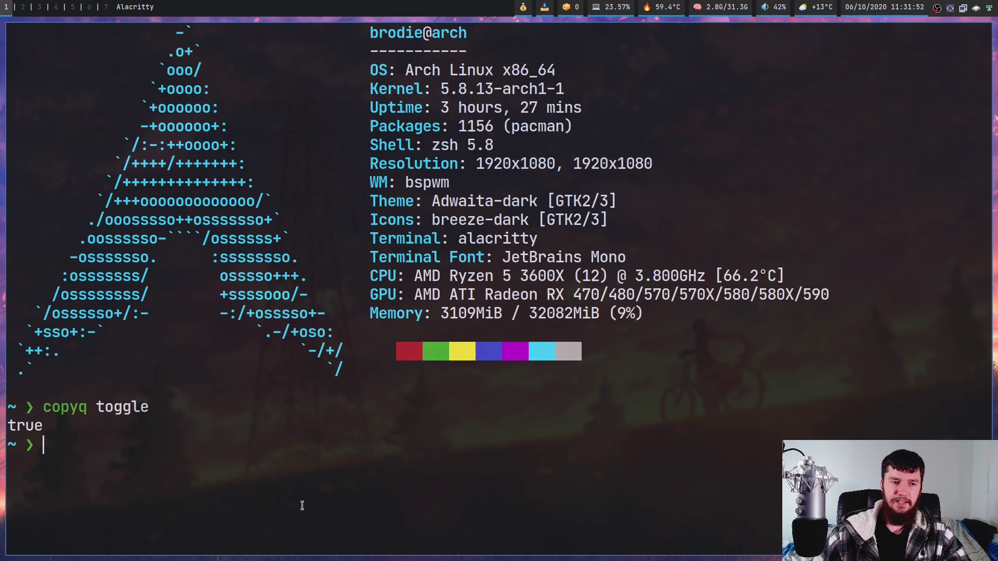
Step: Run `copyq menu` and search the popup menu for 'the'
{"action": "type", "text": "copyq "}
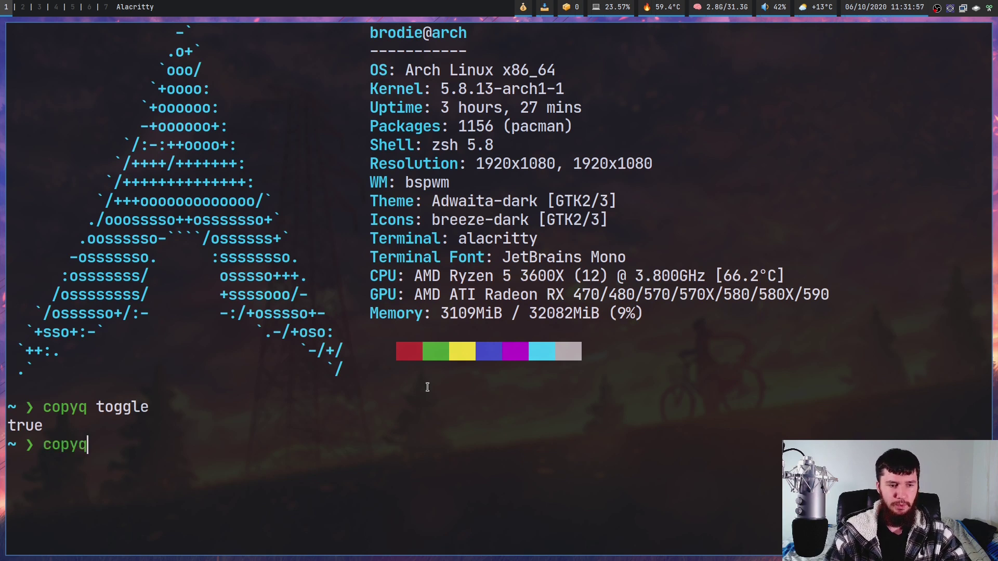
{"action": "type", "text": "menu"}
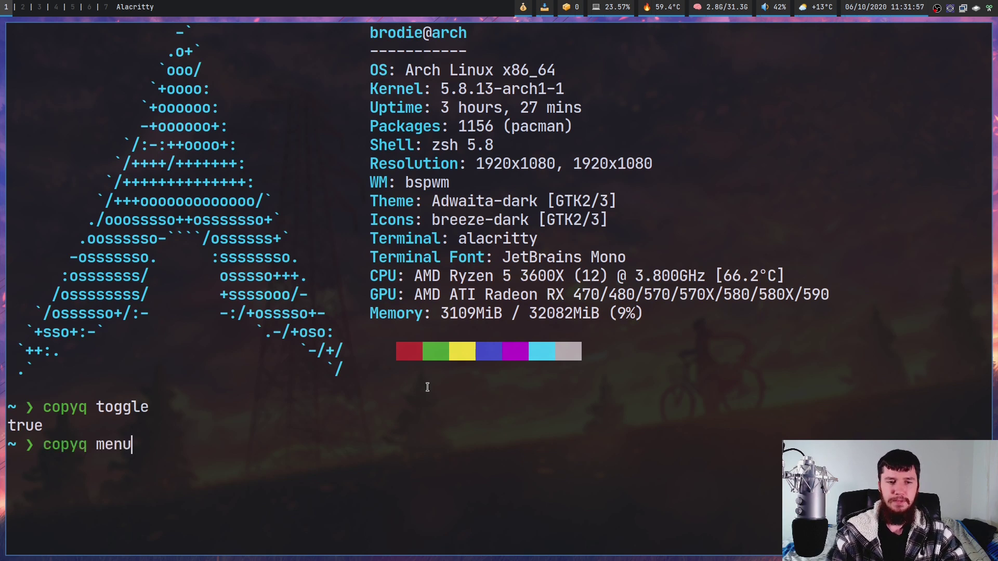
{"action": "key", "text": "Return"}
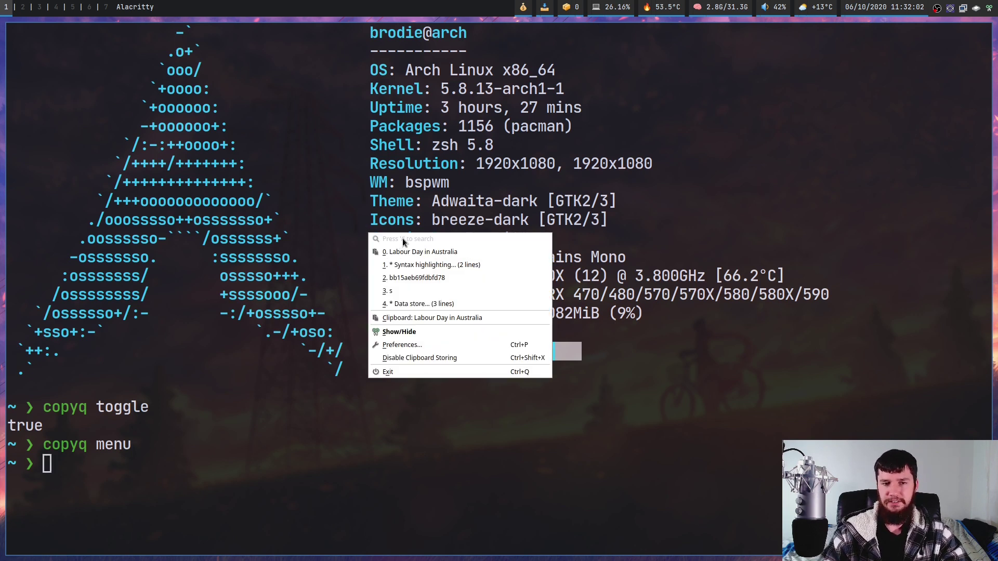
{"action": "key", "text": "slash"}
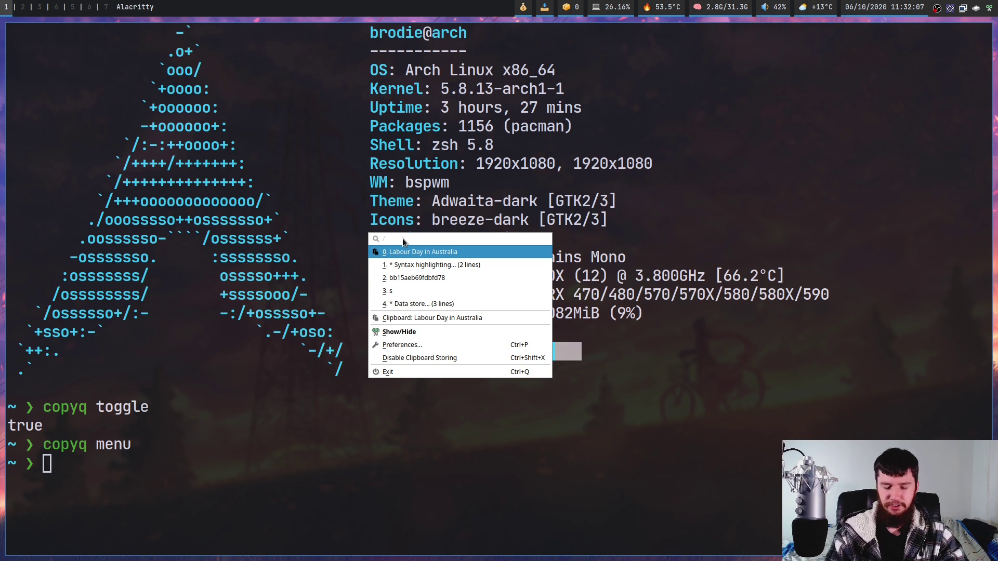
{"action": "type", "text": "the"}
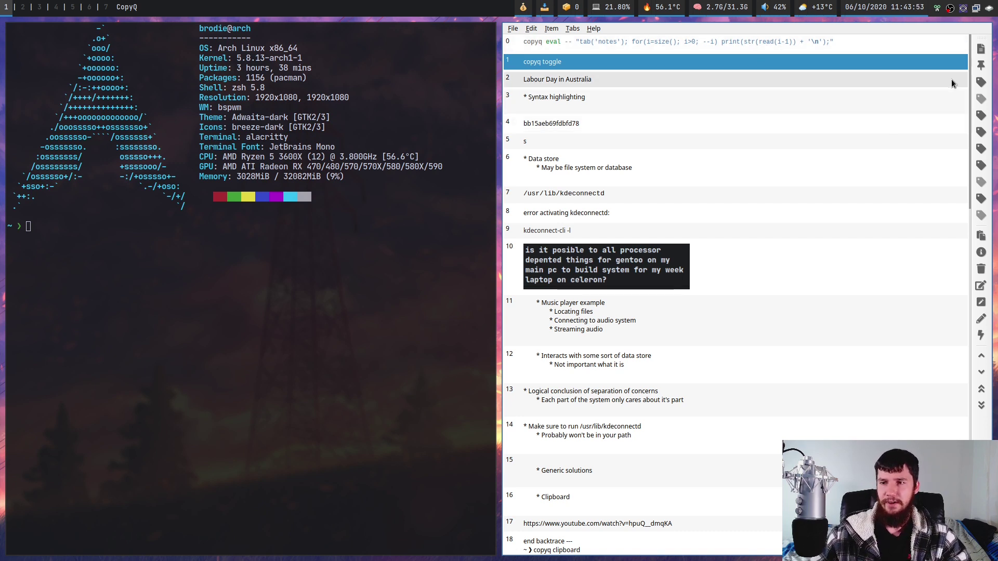
Step: Tag the copyq toggle item as Important and open the Items tag settings in Preferences
{"action": "left_click", "coordinate": [981, 82]}
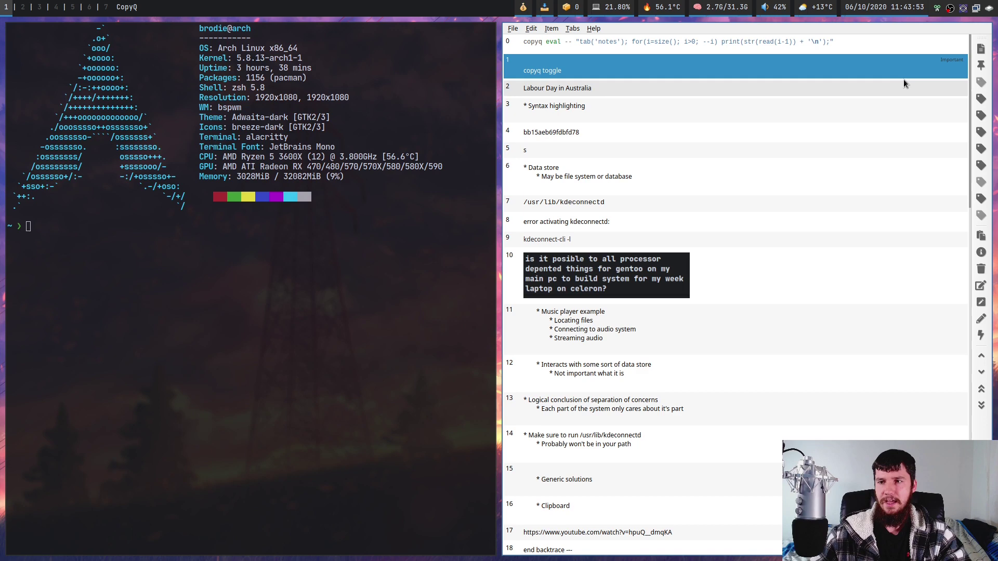
{"action": "left_click", "coordinate": [531, 28]}
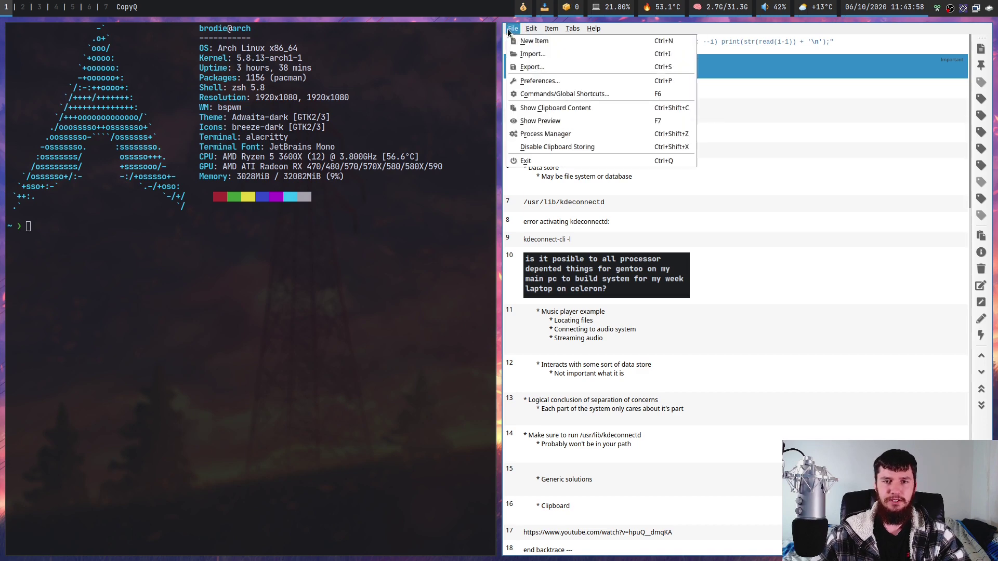
{"action": "left_click", "coordinate": [523, 79]}
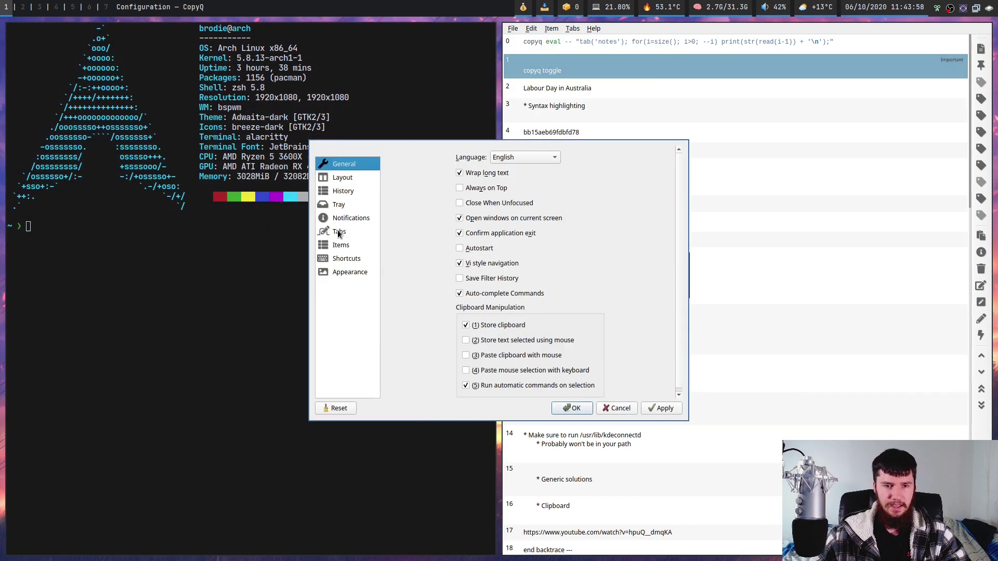
{"action": "left_click", "coordinate": [346, 249]}
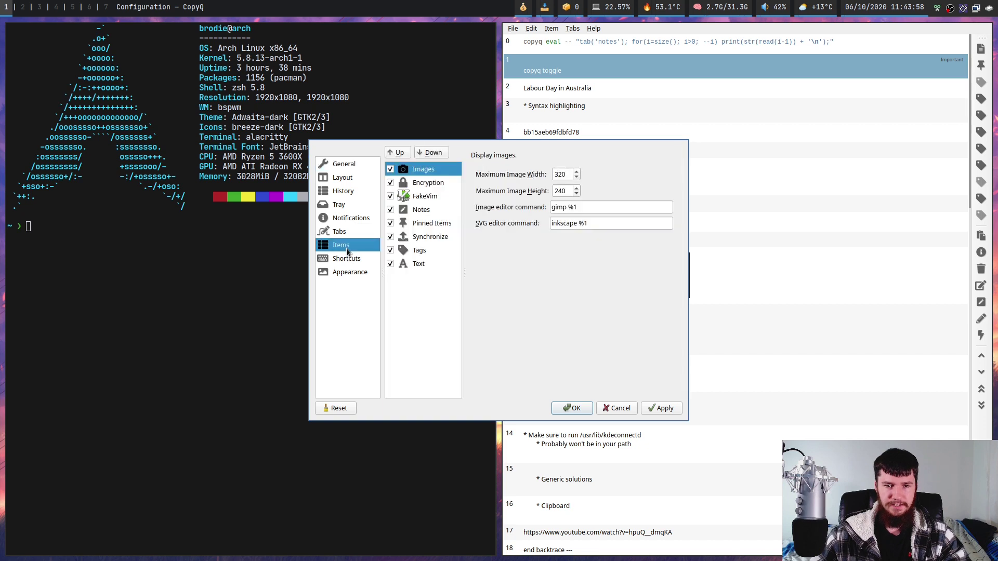
{"action": "left_click", "coordinate": [432, 251]}
Step: Add a bright red Work tag in the second tag row and apply it
{"action": "left_click", "coordinate": [494, 236]}
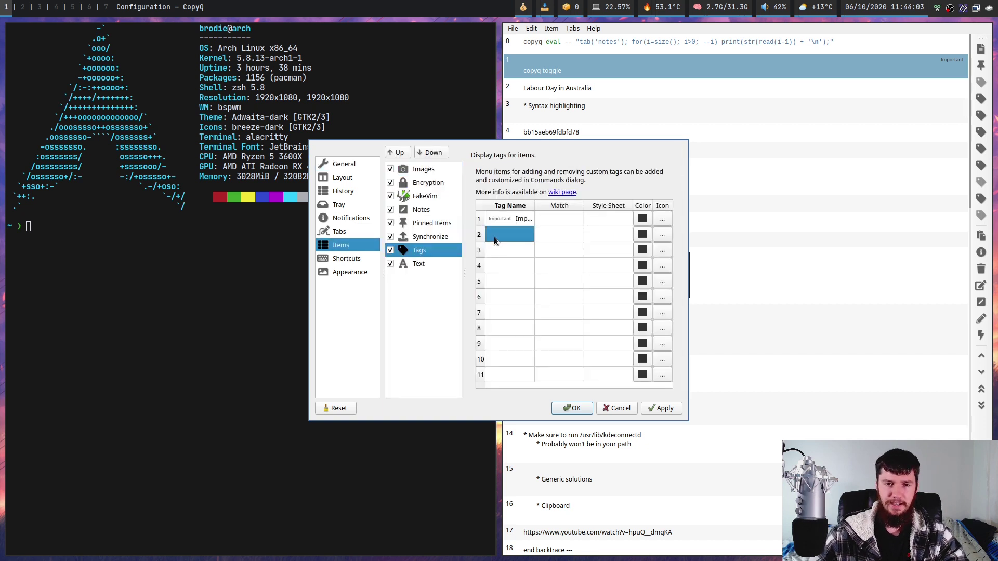
{"action": "left_click", "coordinate": [494, 236]}
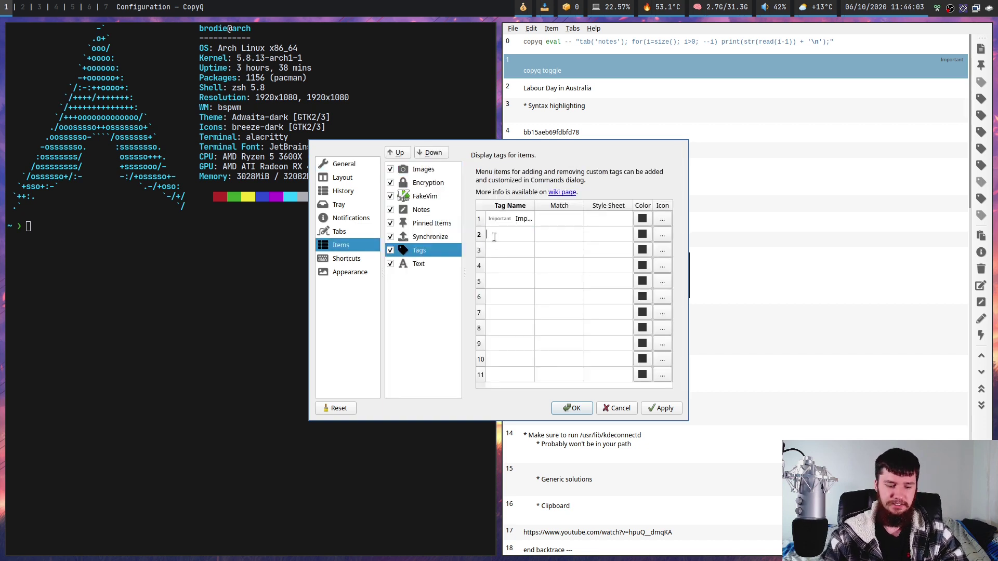
{"action": "type", "text": "Test"}
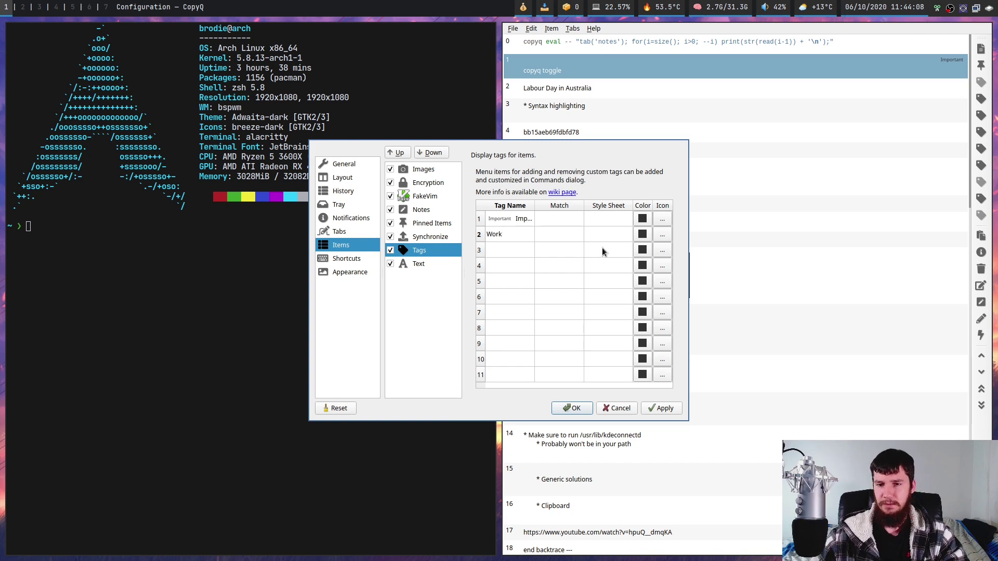
{"action": "left_click", "coordinate": [642, 235]}
{"action": "left_click_drag", "start_coordinate": [601, 220], "coordinate": [625, 148]}
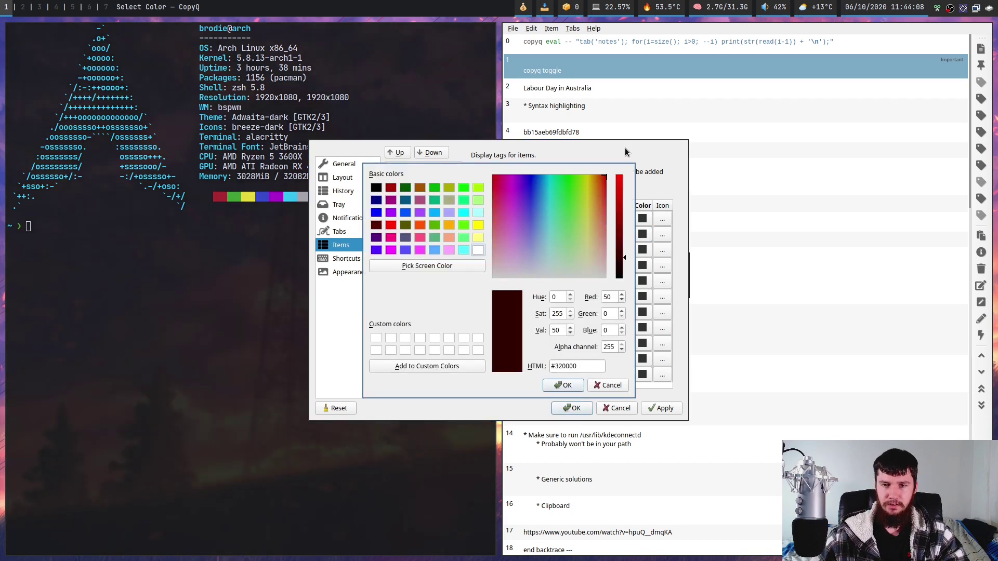
{"action": "left_click", "coordinate": [619, 200]}
{"action": "left_click", "coordinate": [563, 385]}
{"action": "left_click", "coordinate": [663, 408]}
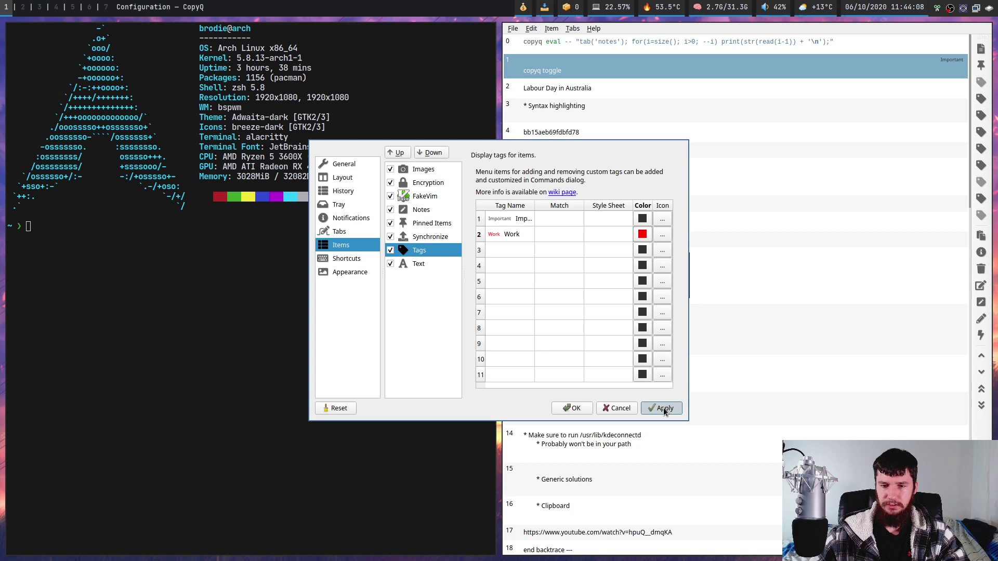
Step: Close Preferences and tag the 'Syntax highlighting' item as Work
{"action": "left_click", "coordinate": [569, 408]}
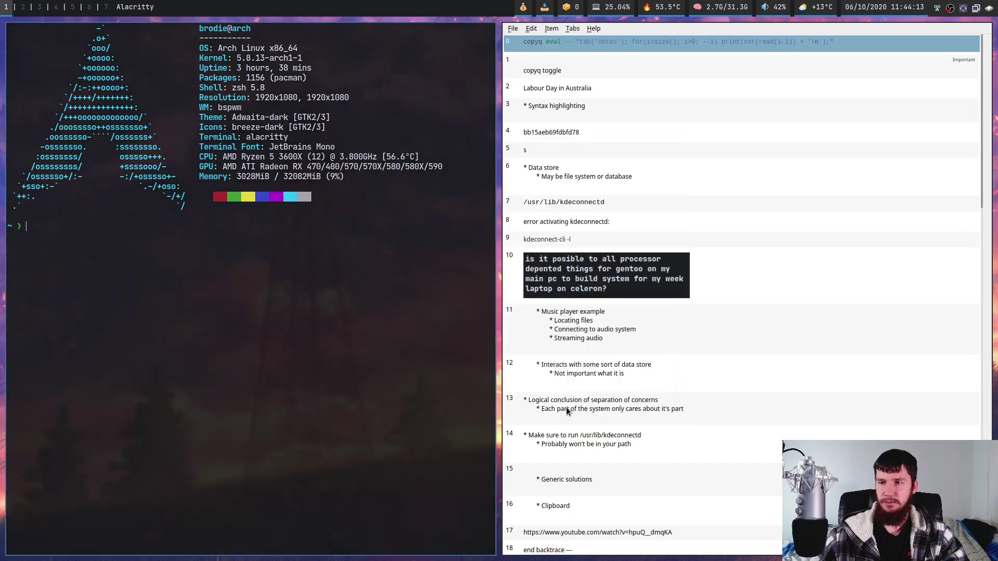
{"action": "type", "text": "r"}
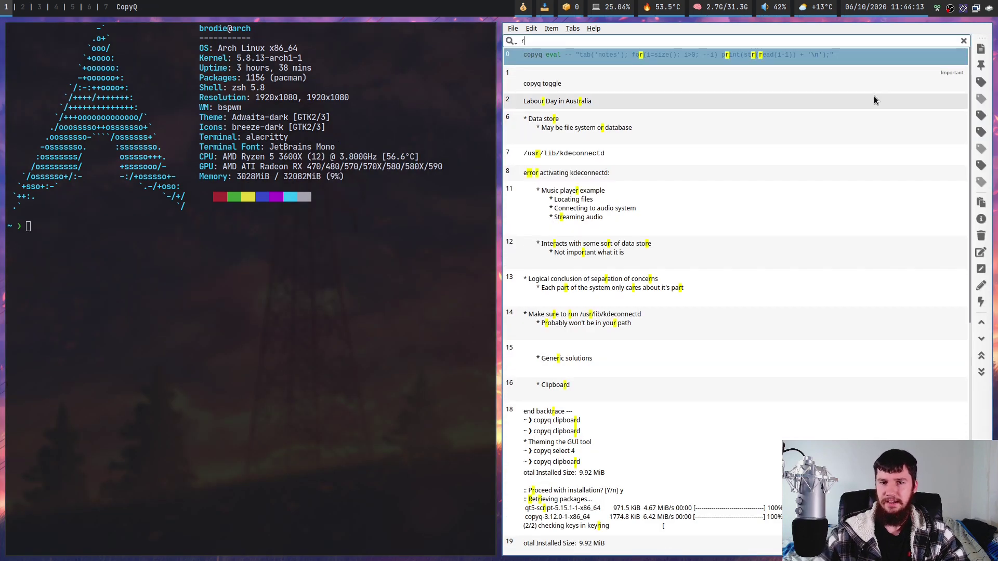
{"action": "key", "text": "Escape"}
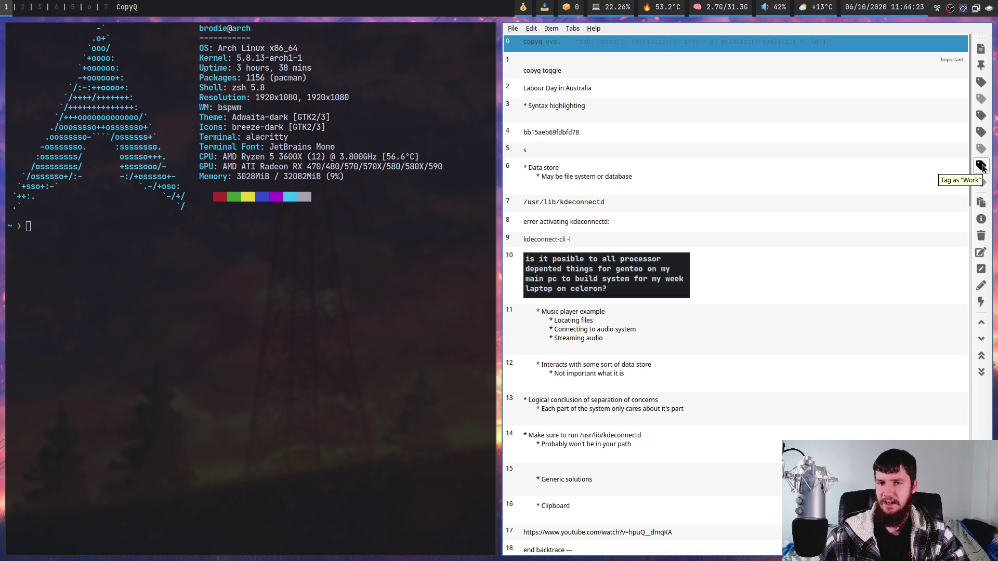
{"action": "left_click", "coordinate": [527, 107]}
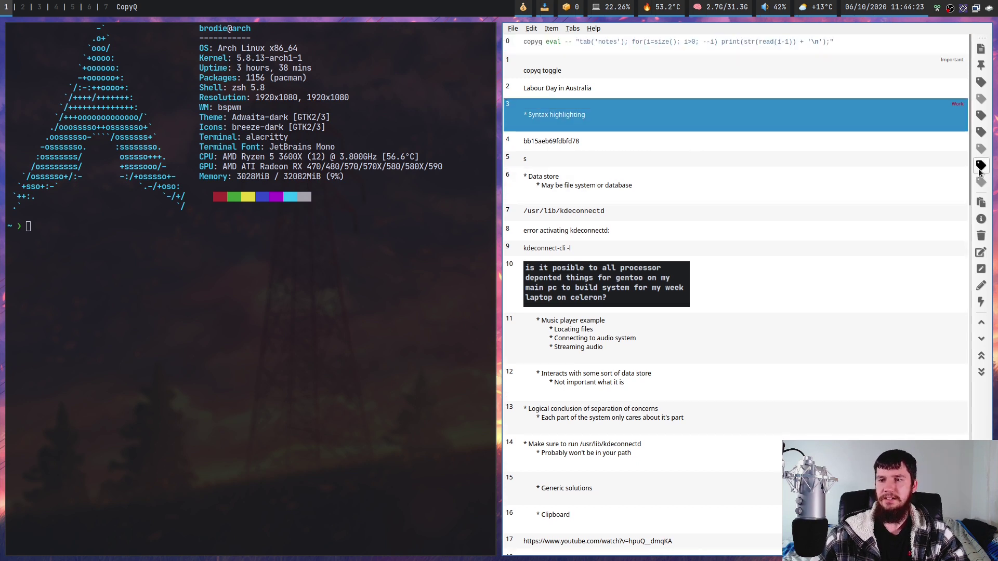
{"action": "left_click", "coordinate": [981, 174]}
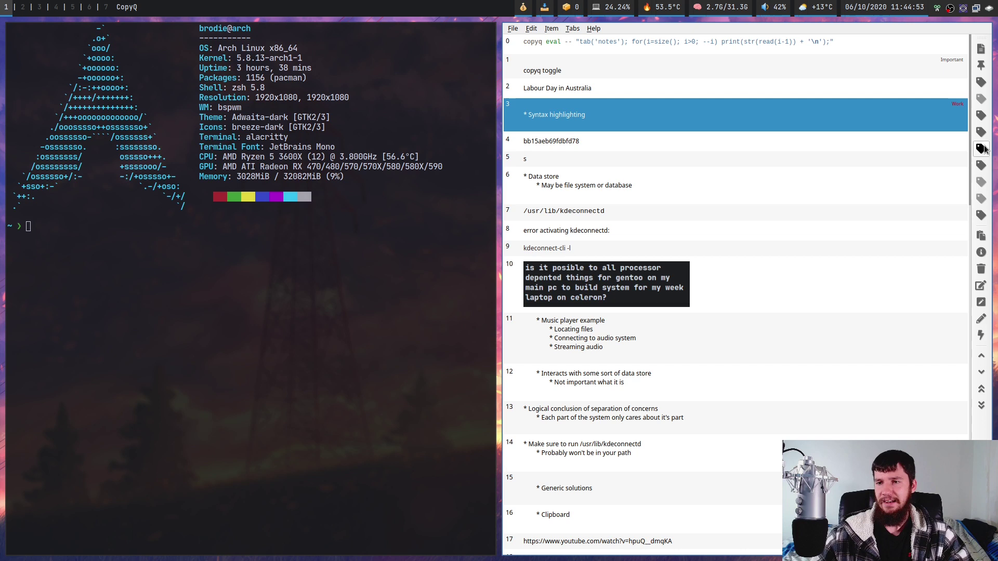
Step: Add the custom tag 'sdhjkfvshjgfv' to the Syntax highlighting item
{"action": "left_click", "coordinate": [980, 115]}
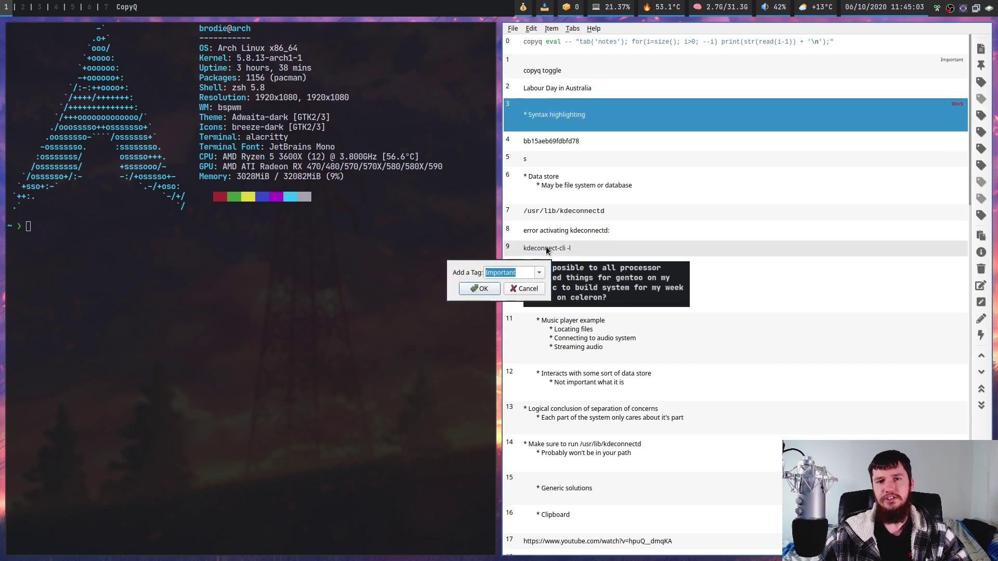
{"action": "left_click", "coordinate": [539, 273]}
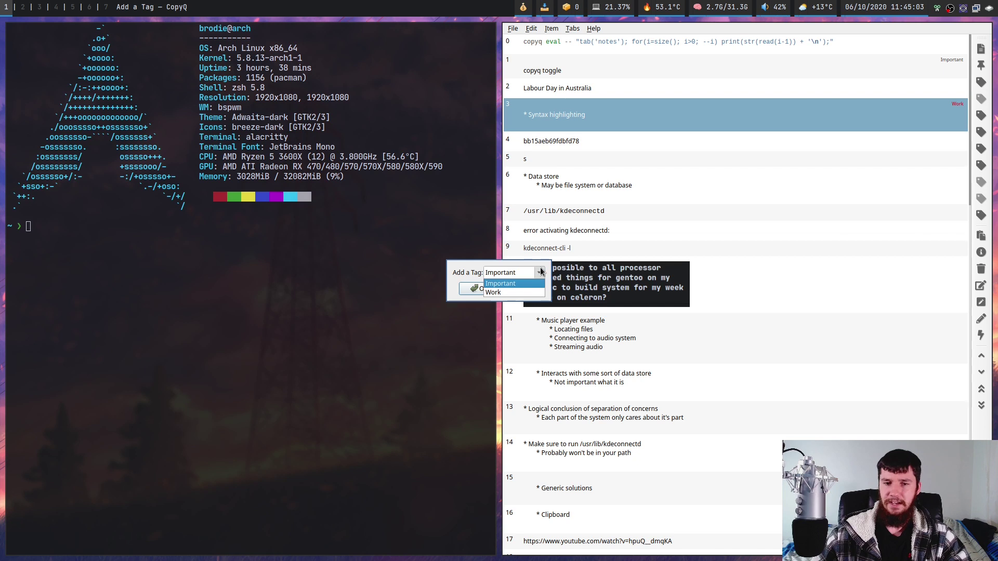
{"action": "left_click", "coordinate": [501, 283]}
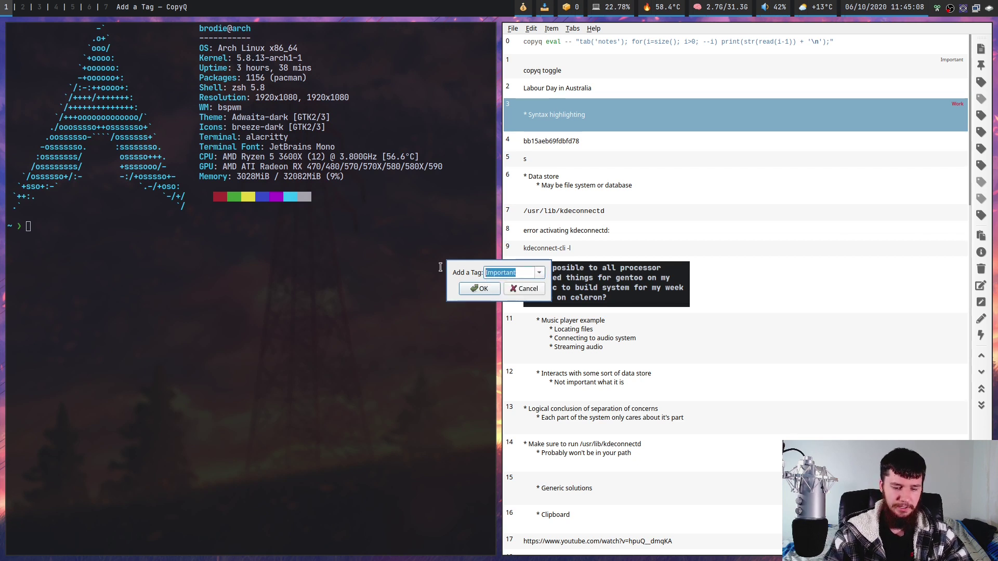
{"action": "type", "text": "sdhjkfvshjgfv"}
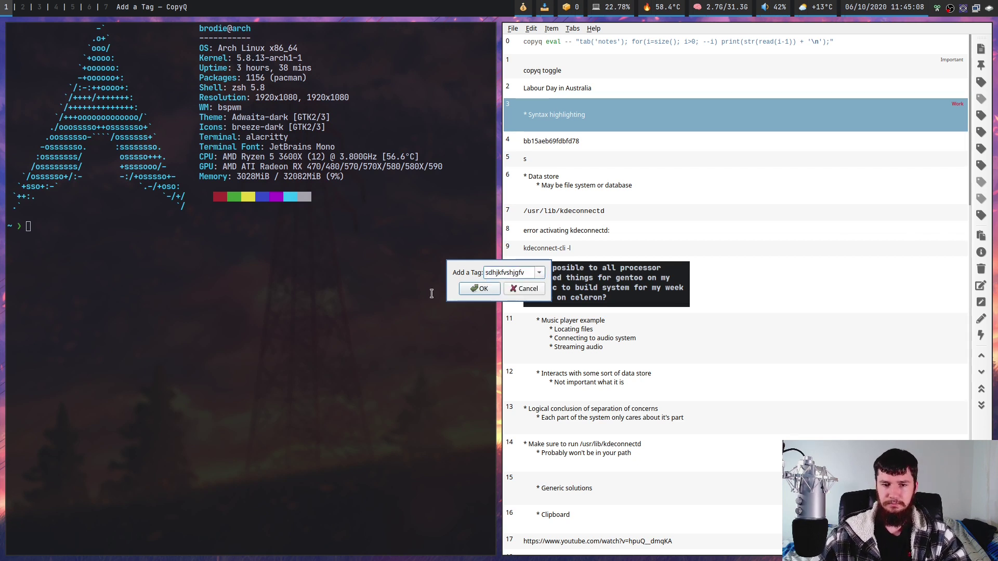
{"action": "left_click", "coordinate": [479, 290]}
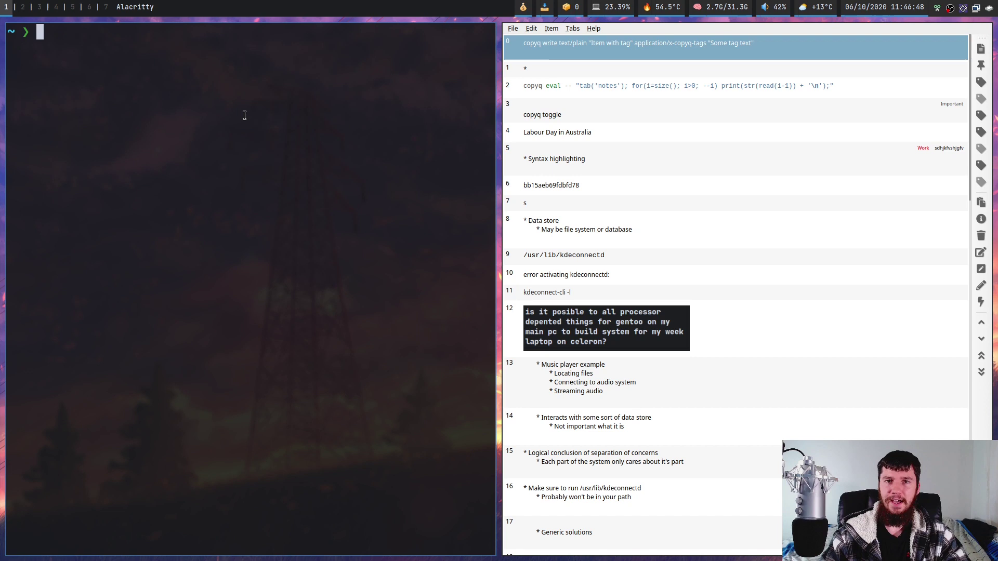
Step: Paste and run the `copyq write` command creating 'Item with tag' tagged 'Some tag text'
{"action": "type", "text": "copyq write text/plain \"Item with tag\" application/x-copyq-tags \"Some tag text\""}
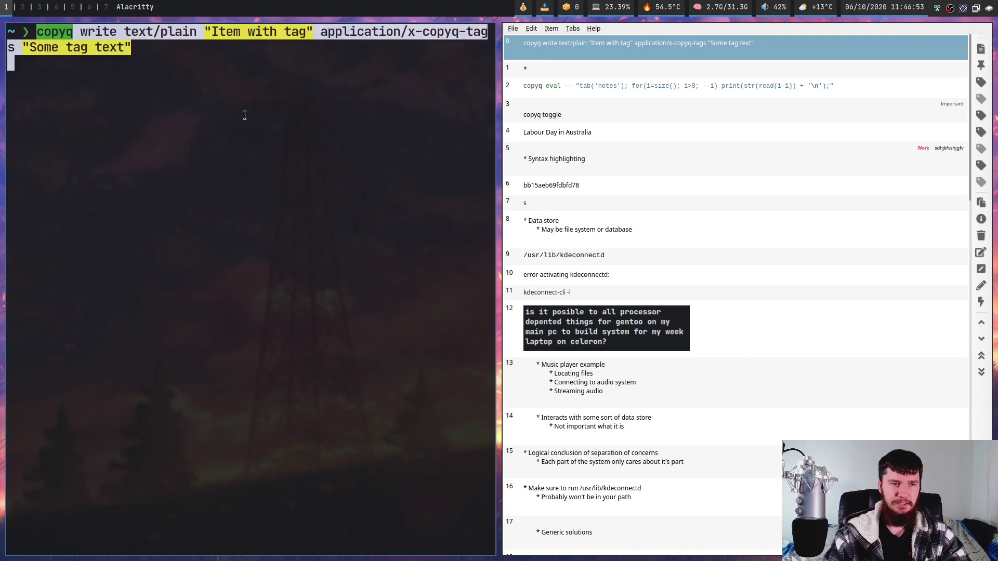
{"action": "key", "text": "Home"}
{"action": "key", "text": "Right"}
{"action": "key", "text": "Right"}
{"action": "key", "text": "Right"}
{"action": "key", "text": "Right"}
{"action": "key", "text": "Right"}
{"action": "key", "text": "Right"}
{"action": "key", "text": "Right"}
{"action": "key", "text": "Right"}
{"action": "key", "text": "Right"}
{"action": "key", "text": "Right"}
{"action": "key", "text": "Right"}
{"action": "key", "text": "Right"}
{"action": "key", "text": "Right"}
{"action": "key", "text": "Right"}
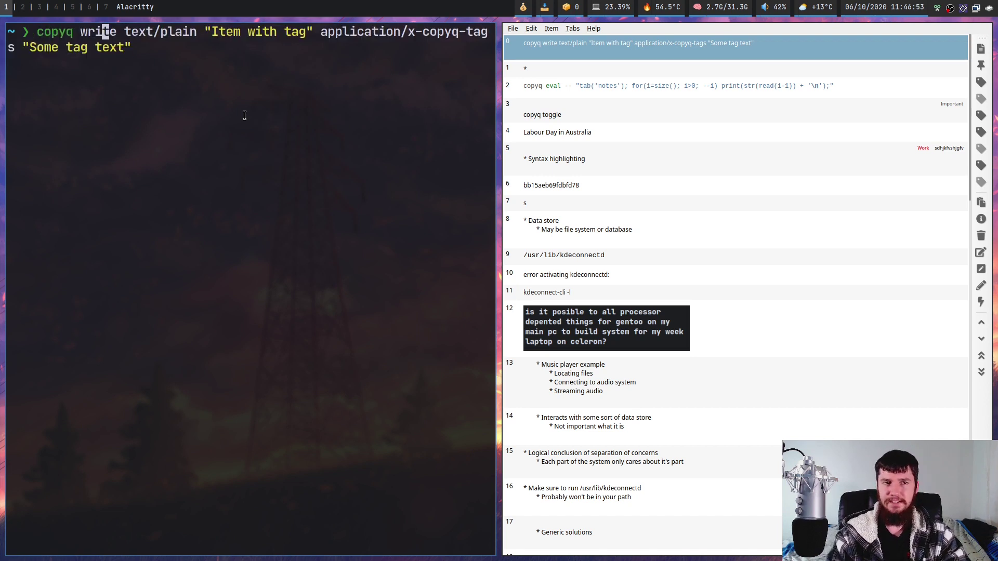
{"action": "key", "text": "Right"}
{"action": "key", "text": "Right"}
{"action": "key", "text": "Right"}
{"action": "key", "text": "Right"}
{"action": "key", "text": "Right"}
{"action": "key", "text": "Right"}
{"action": "key", "text": "Right"}
{"action": "key", "text": "Right"}
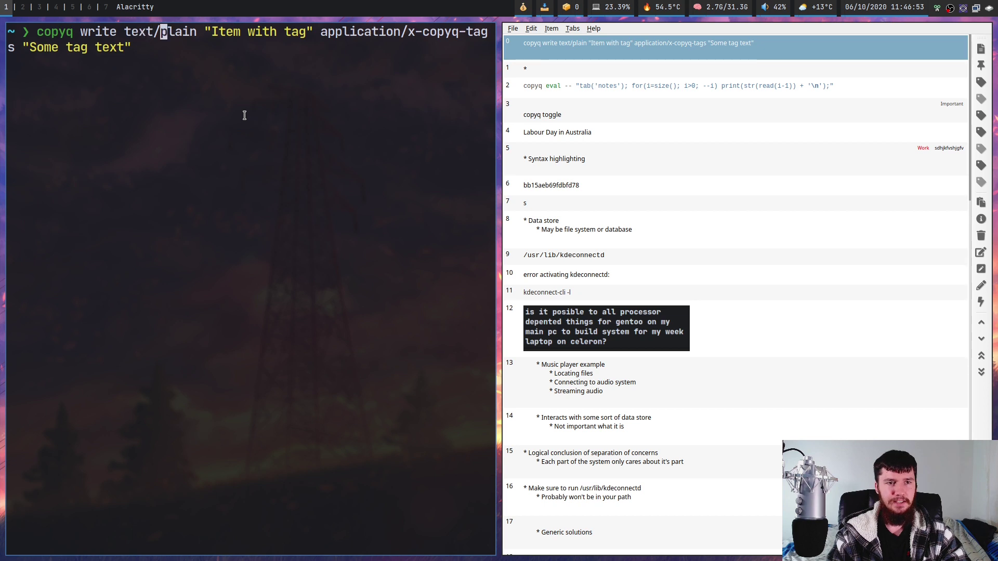
{"action": "key", "text": "Right"}
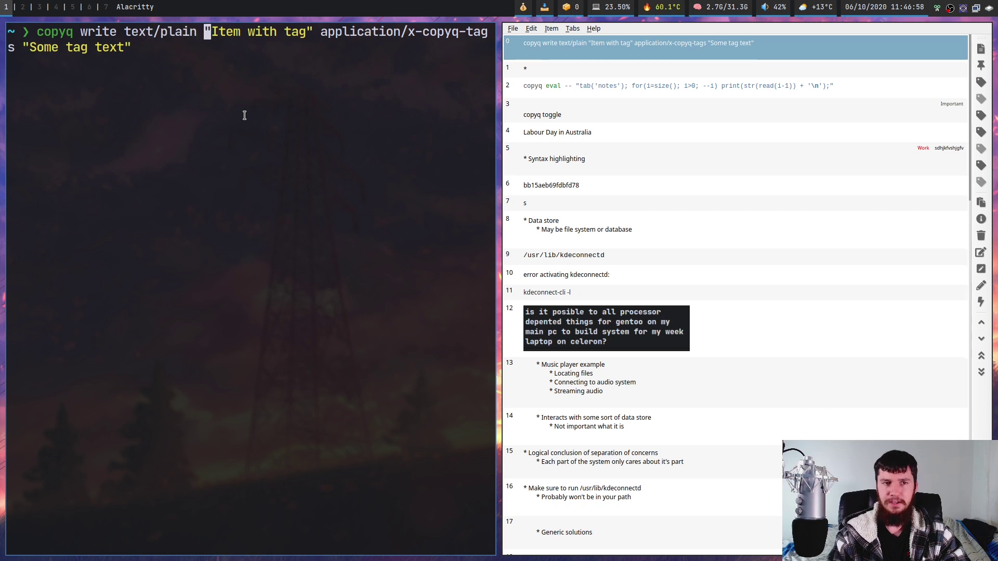
{"action": "key", "text": "Right"}
{"action": "key", "text": "Right"}
{"action": "key", "text": "Right"}
{"action": "key", "text": "Right"}
{"action": "key", "text": "Right"}
{"action": "key", "text": "Right"}
{"action": "key", "text": "Right"}
{"action": "key", "text": "Right"}
{"action": "key", "text": "Right"}
{"action": "key", "text": "Right"}
{"action": "key", "text": "Right"}
{"action": "key", "text": "Right"}
{"action": "key", "text": "Right"}
{"action": "key", "text": "Right"}
{"action": "key", "text": "Left"}
{"action": "key", "text": "Left"}
{"action": "key", "text": "Left"}
{"action": "key", "text": "Left"}
{"action": "key", "text": "Left"}
{"action": "key", "text": "Left"}
{"action": "key", "text": "Left"}
{"action": "key", "text": "Left"}
{"action": "key", "text": "Left"}
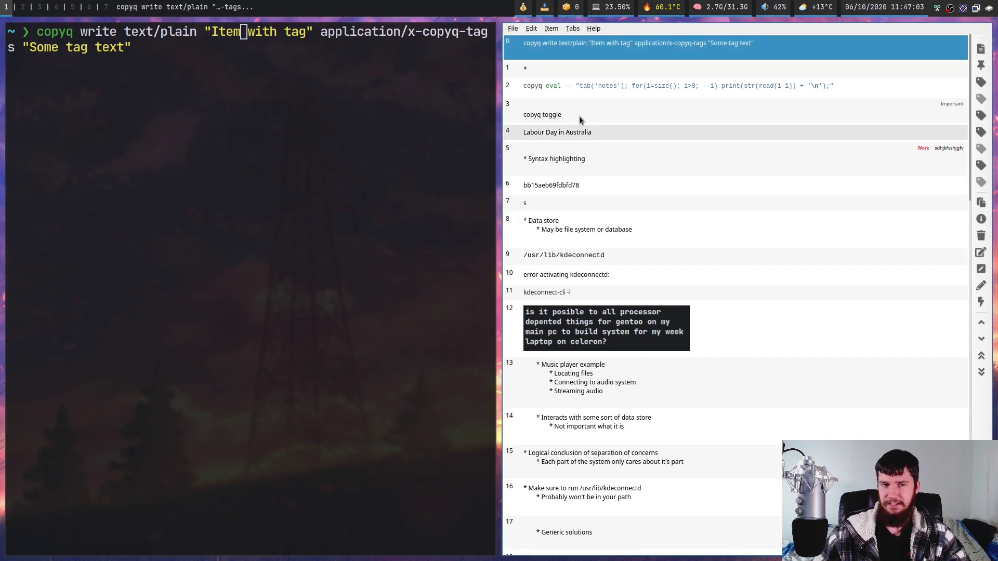
{"action": "key", "text": "Right"}
{"action": "key", "text": "Right"}
{"action": "key", "text": "Right"}
{"action": "key", "text": "Right"}
{"action": "key", "text": "Right"}
{"action": "key", "text": "Right"}
{"action": "key", "text": "Right"}
{"action": "key", "text": "Right"}
{"action": "key", "text": "Right"}
{"action": "key", "text": "Right"}
{"action": "key", "text": "Right"}
{"action": "key", "text": "Right"}
{"action": "key", "text": "Right"}
{"action": "key", "text": "Right"}
{"action": "key", "text": "Right"}
{"action": "key", "text": "Right"}
{"action": "key", "text": "Right"}
{"action": "key", "text": "Right"}
{"action": "key", "text": "Right"}
{"action": "key", "text": "Right"}
{"action": "key", "text": "Right"}
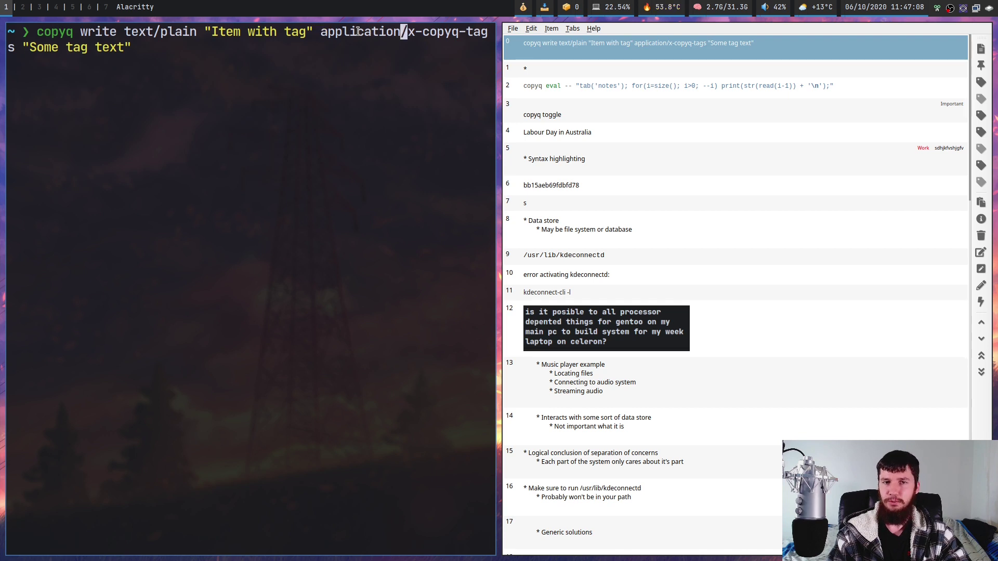
{"action": "key", "text": "Right"}
{"action": "key", "text": "Right"}
{"action": "key", "text": "Right"}
{"action": "key", "text": "Right"}
{"action": "key", "text": "Right"}
{"action": "key", "text": "Right"}
{"action": "key", "text": "Right"}
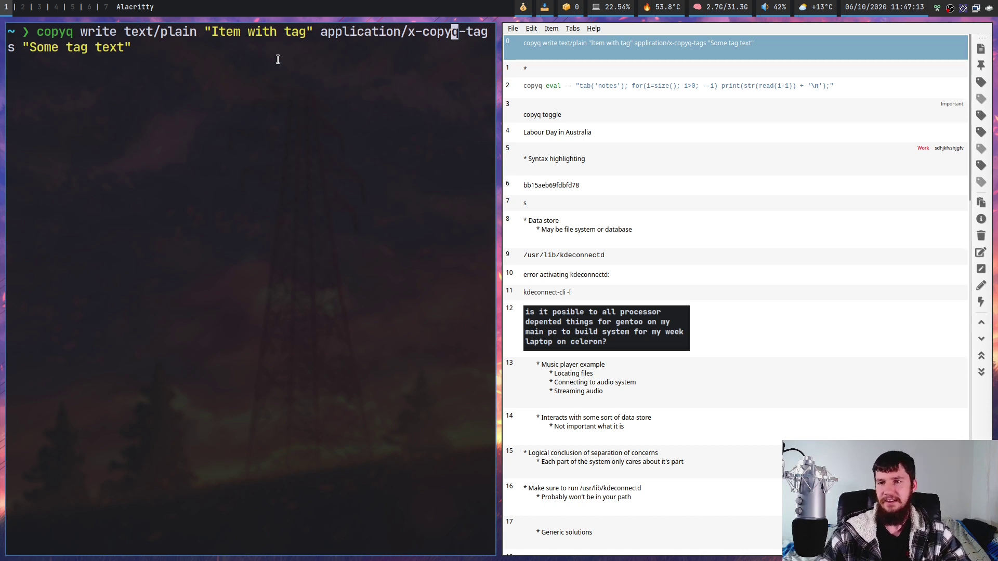
{"action": "key", "text": "Return"}
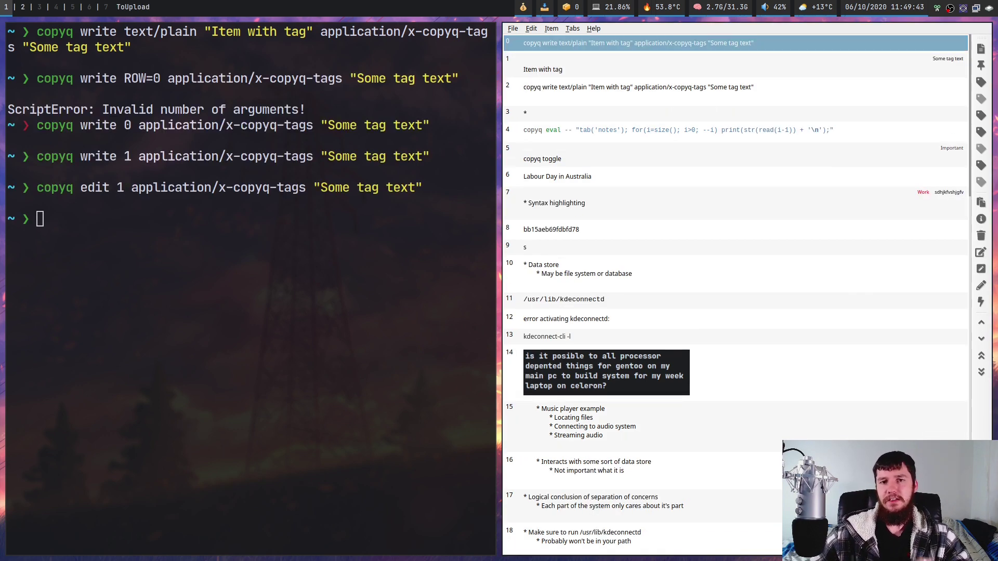
Step: Pin 'Item with tag' and confirm removal is blocked by dismissing the unpin warning
{"action": "left_click", "coordinate": [763, 71]}
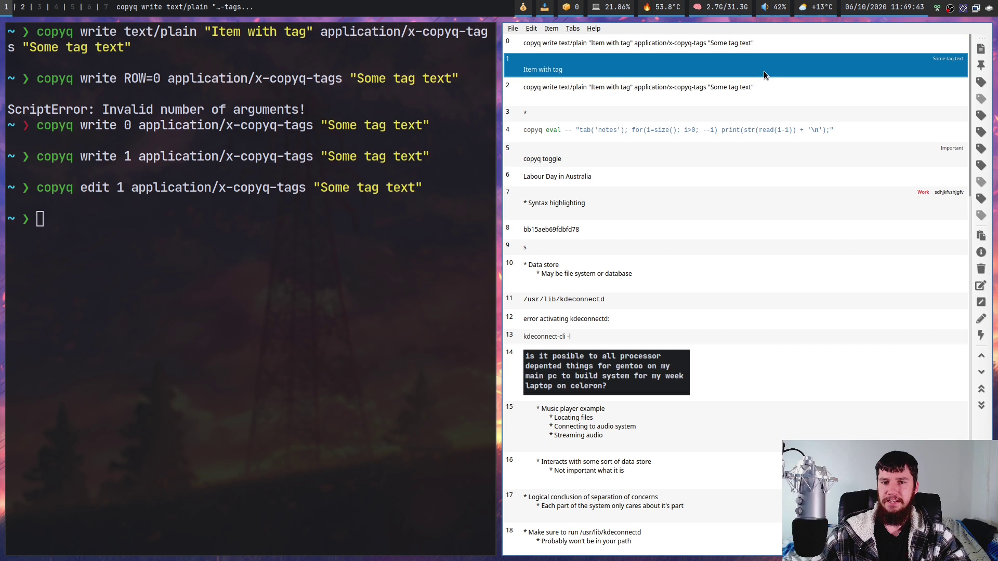
{"action": "left_click", "coordinate": [981, 67]}
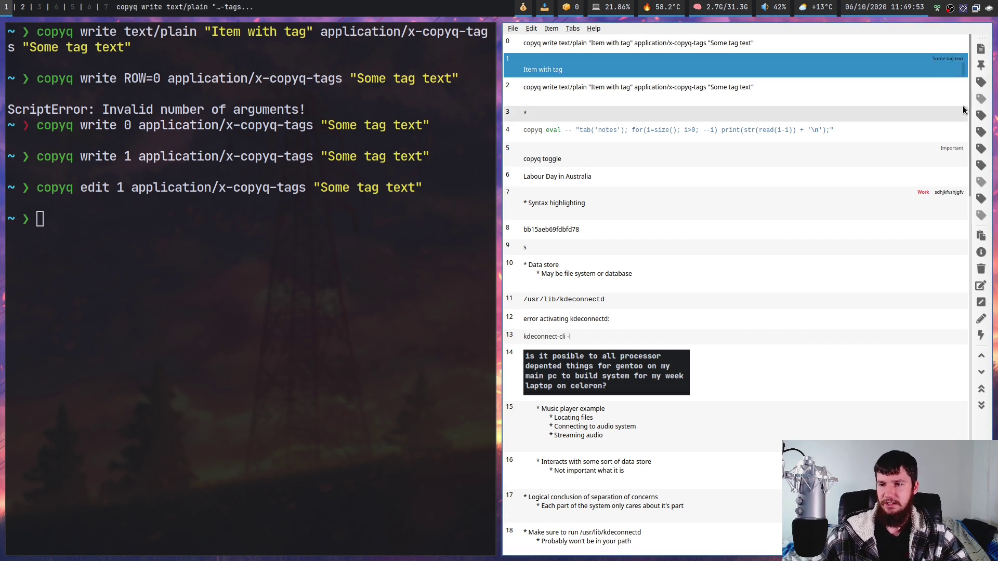
{"action": "left_click", "coordinate": [981, 269]}
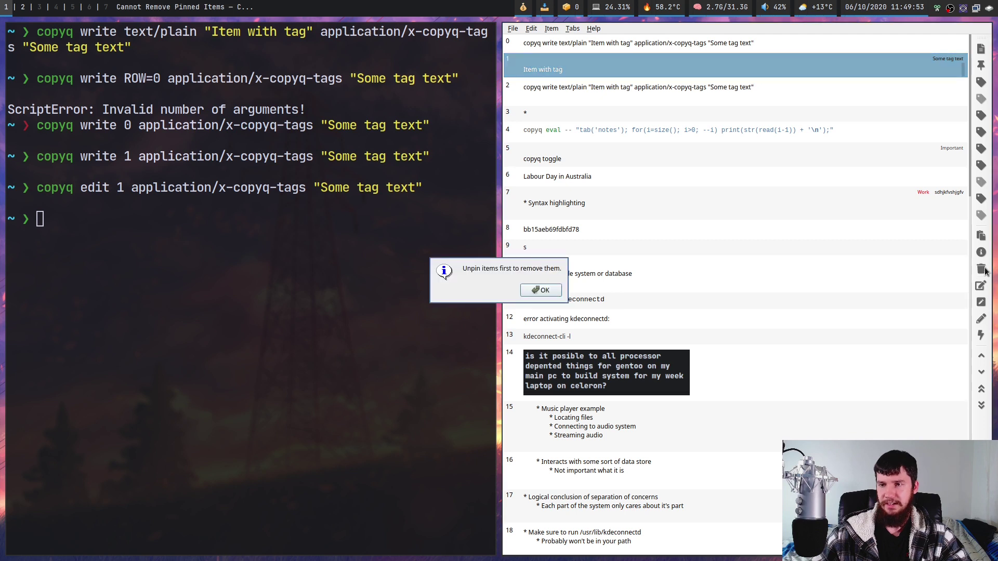
{"action": "left_click", "coordinate": [541, 291]}
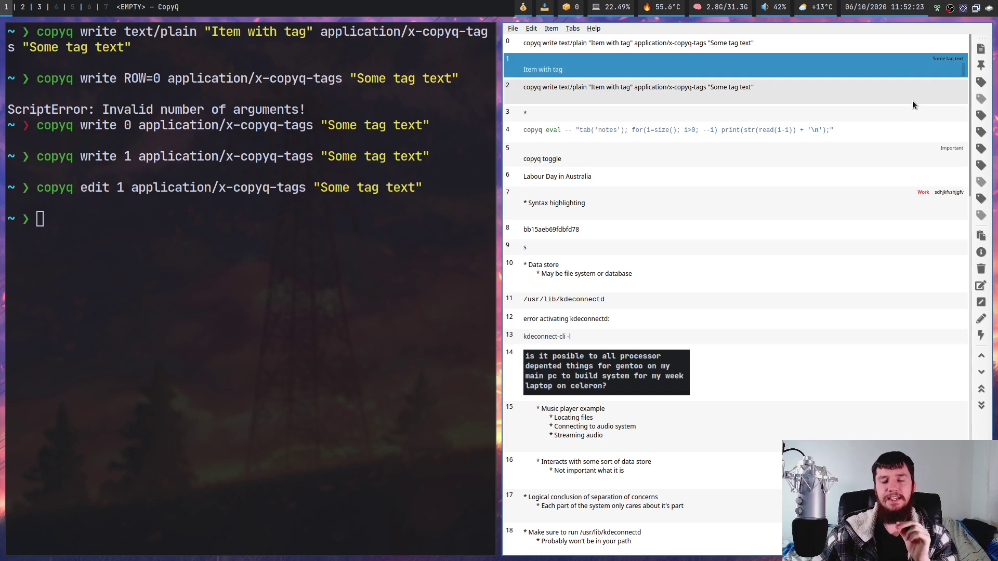
Step: Add a new empty tab named 'NewTab' from the Tabs menu
{"action": "left_click", "coordinate": [572, 28]}
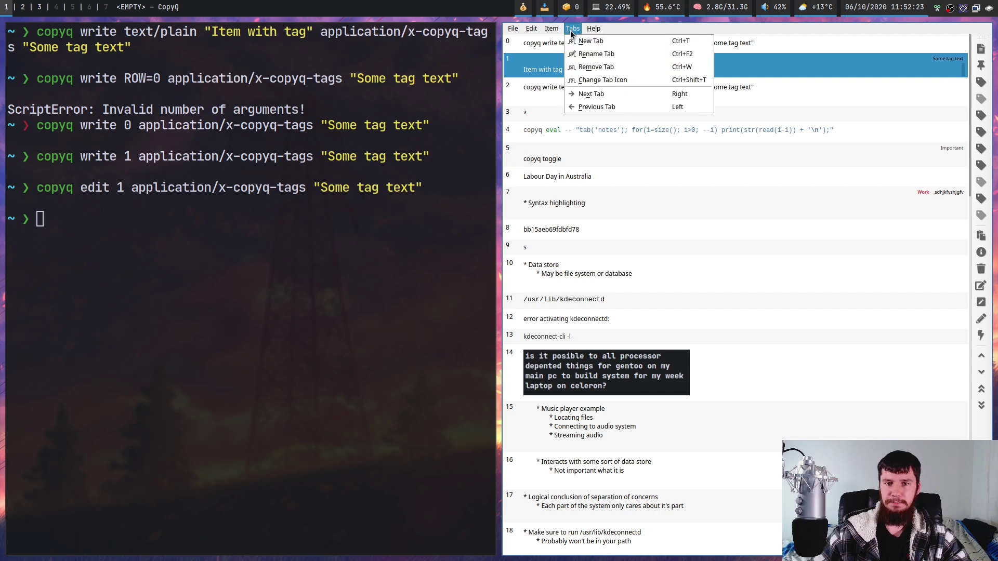
{"action": "left_click", "coordinate": [606, 40]}
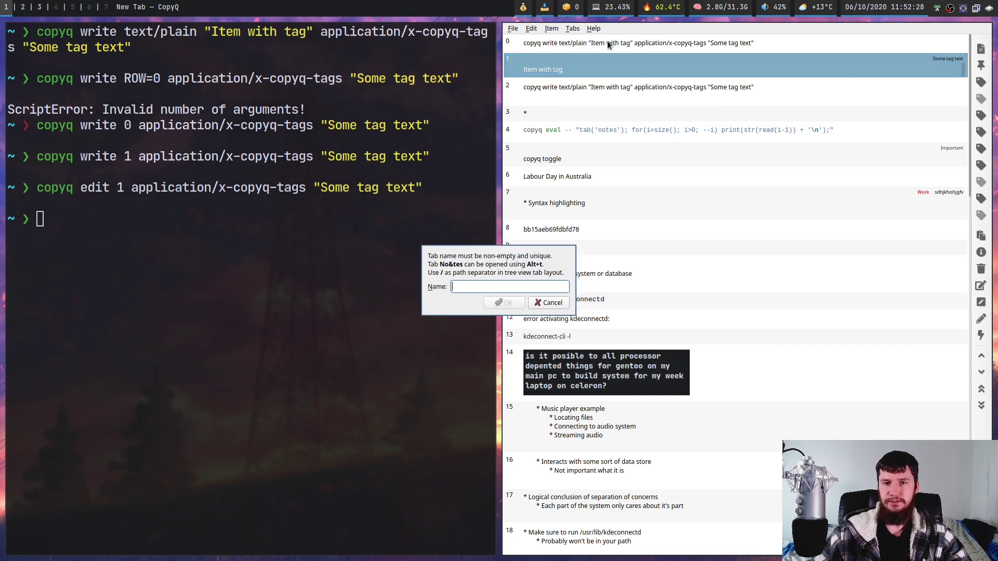
{"action": "type", "text": "NewTab"}
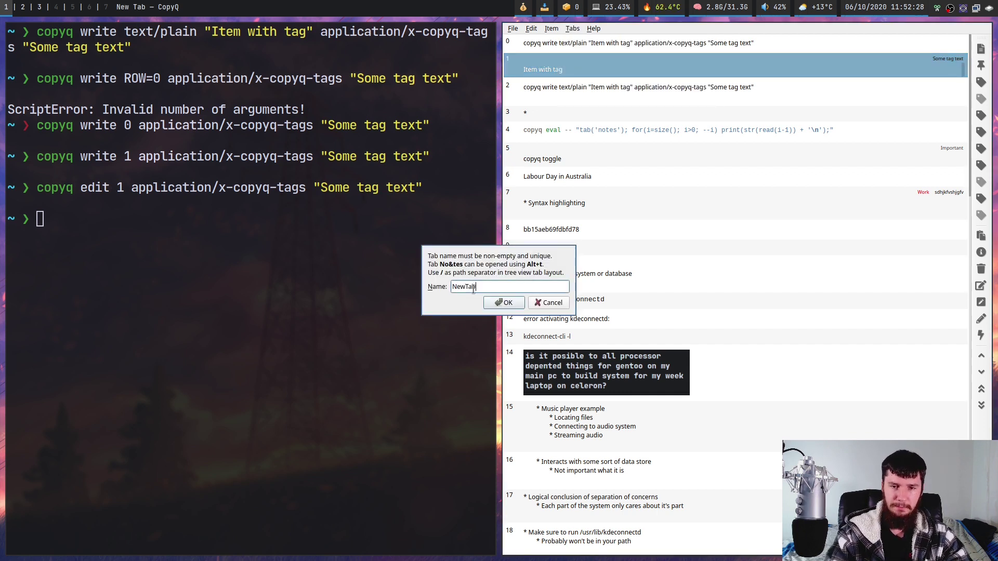
{"action": "key", "text": "Return"}
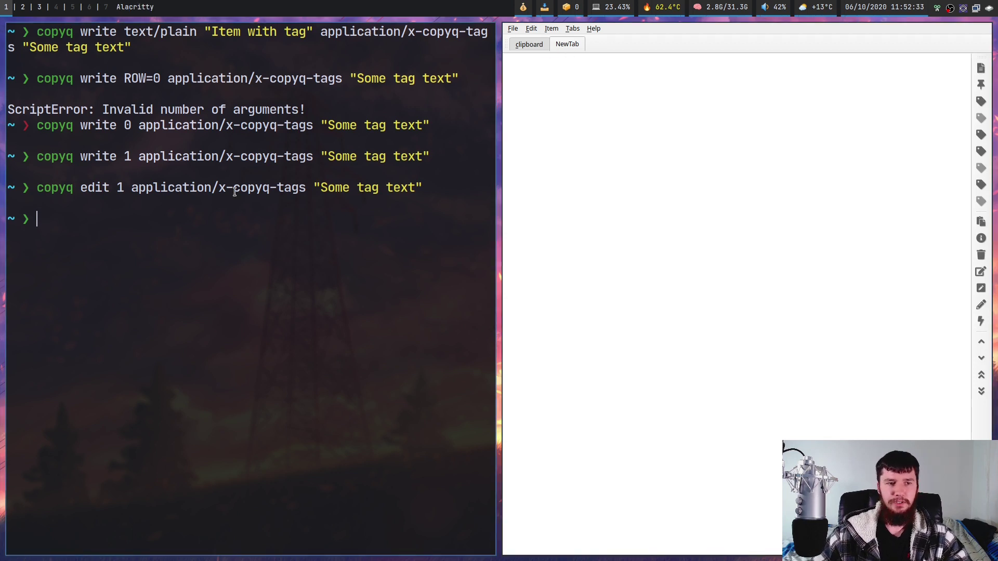
{"action": "type", "text": "copyq "}
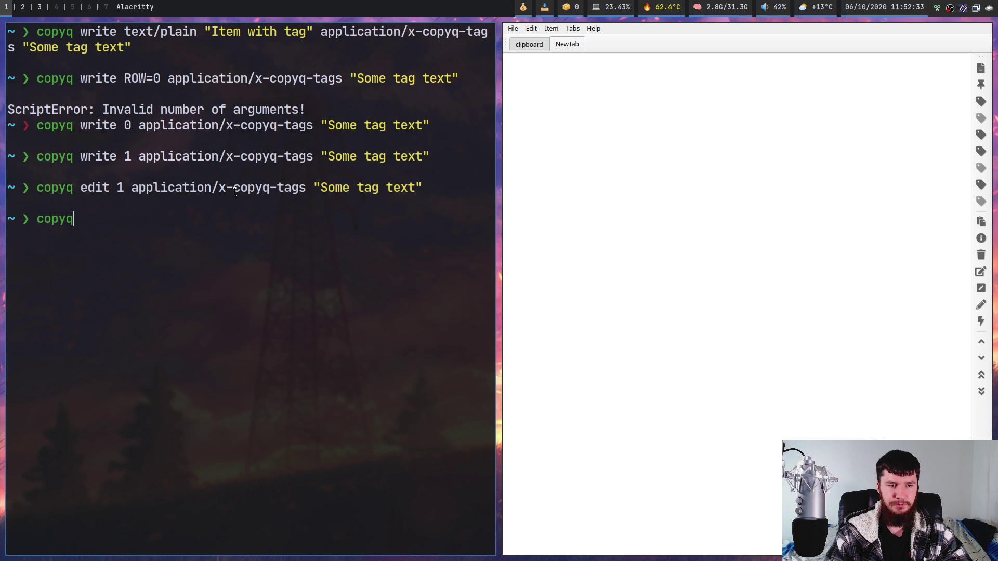
{"action": "type", "text": "t"}
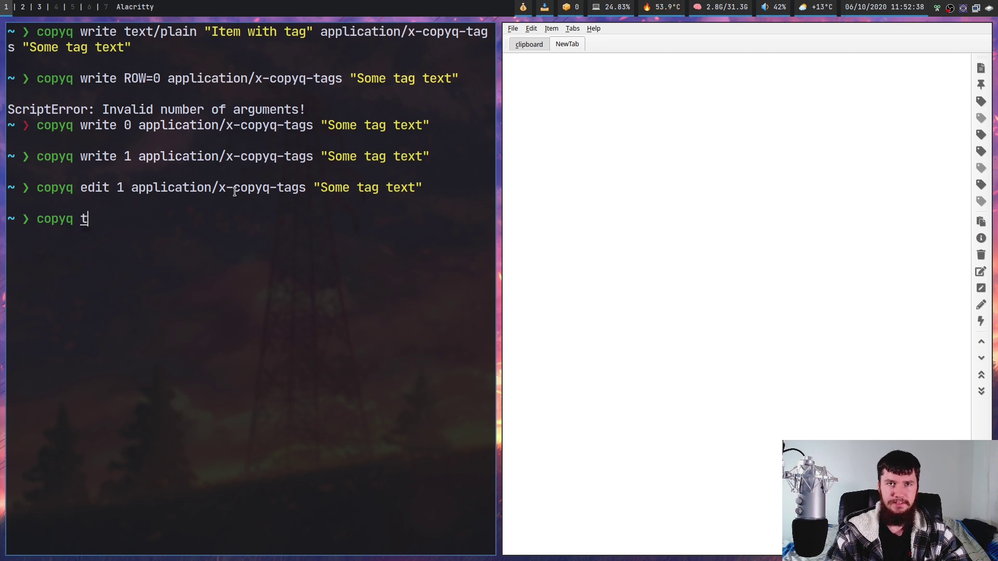
{"action": "type", "text": "ab Test add"}
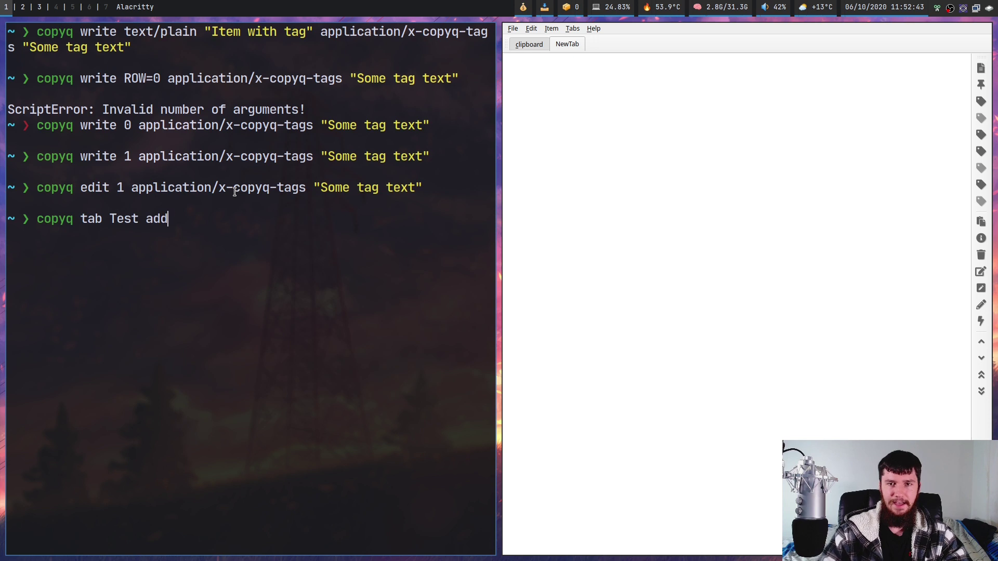
{"action": "key", "text": "Return"}
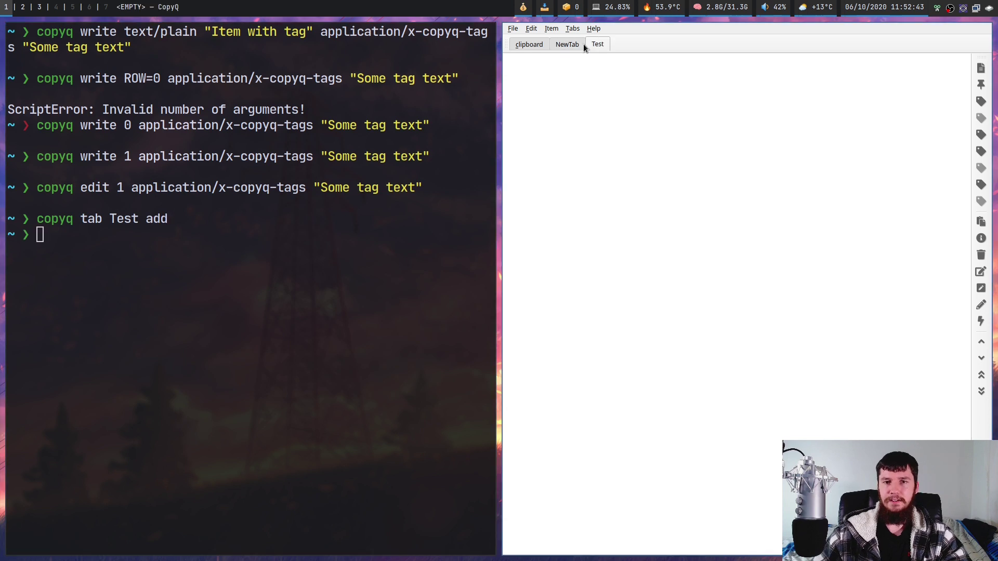
{"action": "right_click", "coordinate": [594, 47]}
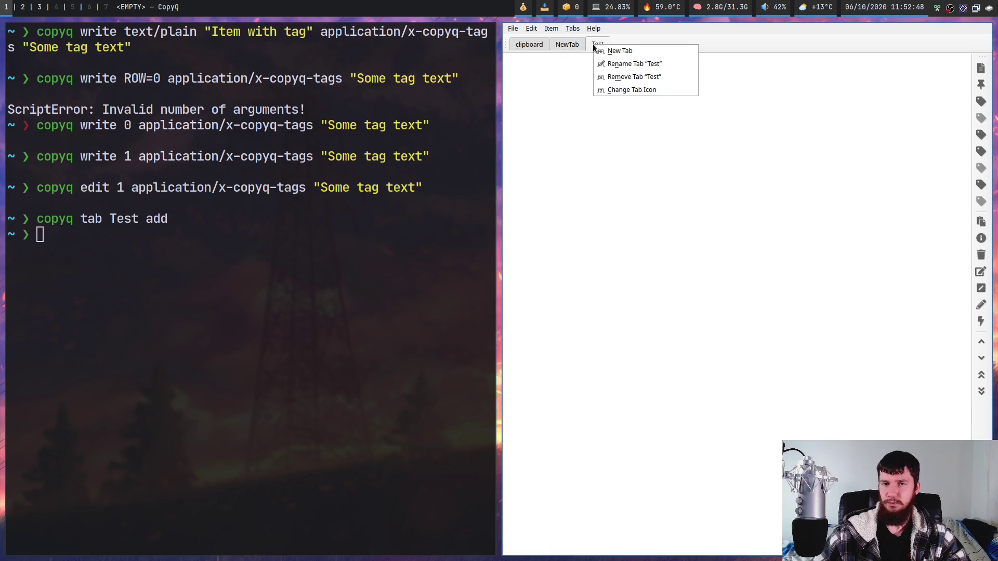
{"action": "left_click", "coordinate": [646, 77]}
{"action": "left_click", "coordinate": [498, 290]}
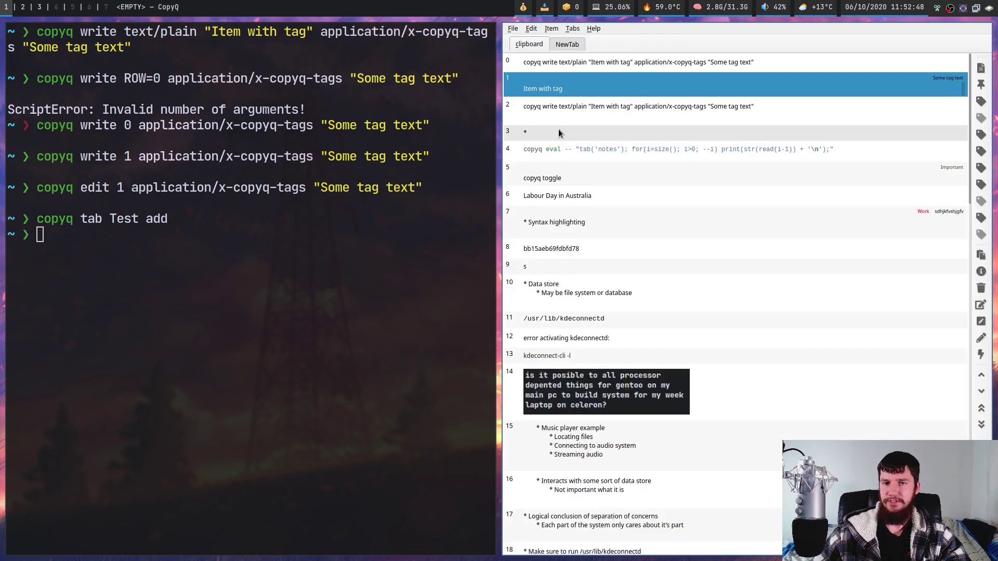
{"action": "left_click", "coordinate": [568, 44]}
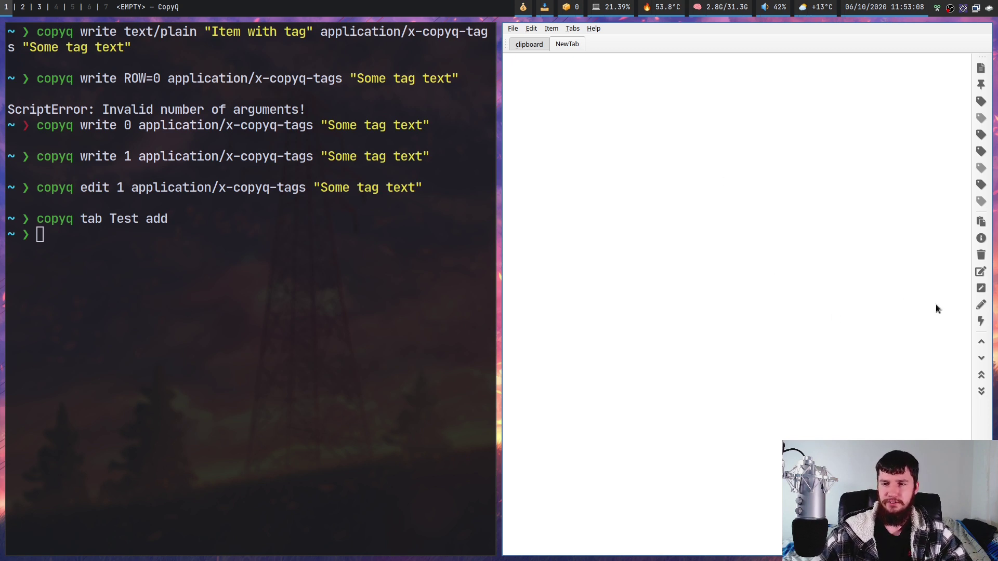
Step: Write 'This is a note' as a new item in Vim and save it with :wq
{"action": "left_click", "coordinate": [980, 305]}
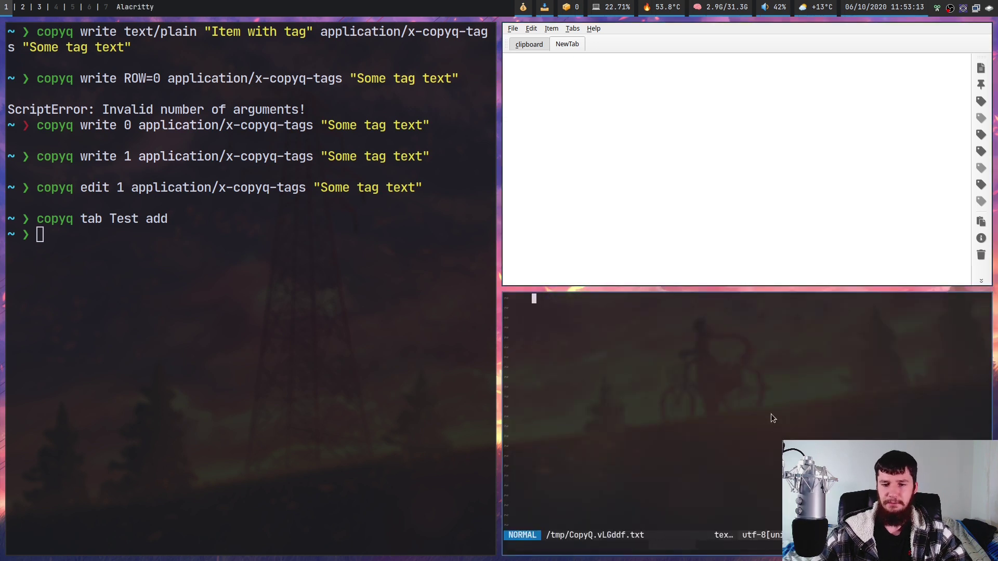
{"action": "type", "text": "iTh"}
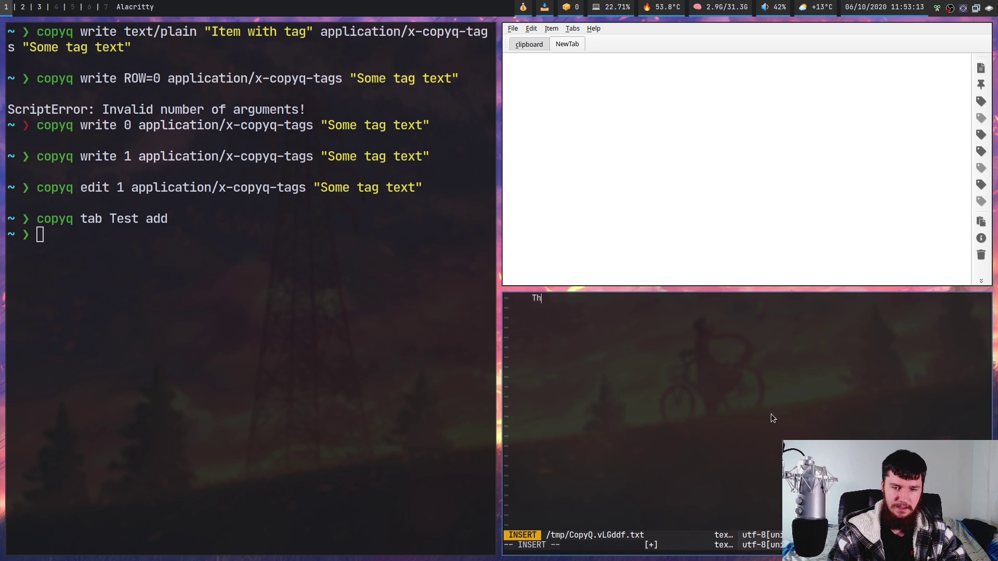
{"action": "type", "text": "is is a note"}
{"action": "key", "text": "Return"}
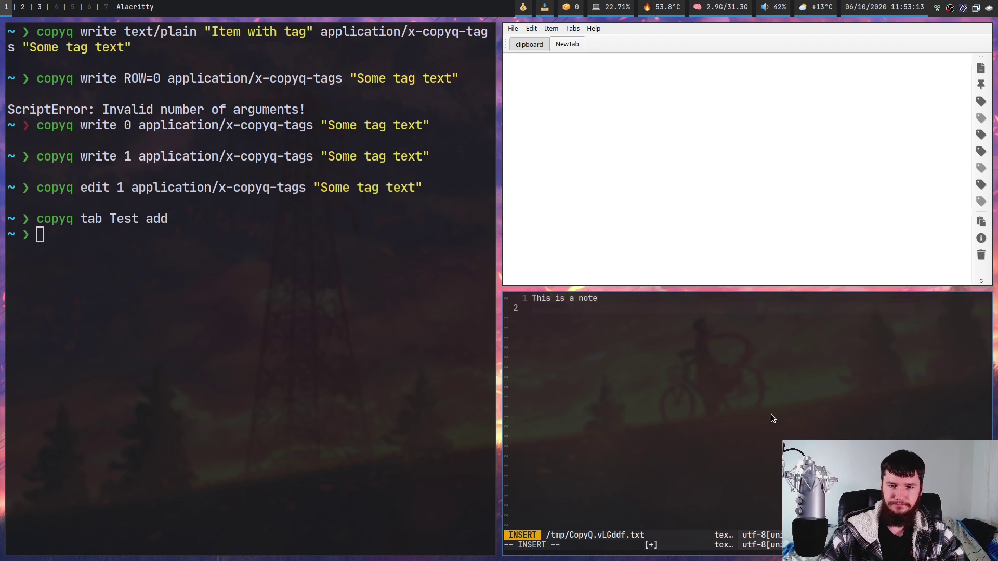
{"action": "key", "text": "Escape"}
{"action": "type", "text": ":wq"}
{"action": "key", "text": "Return"}
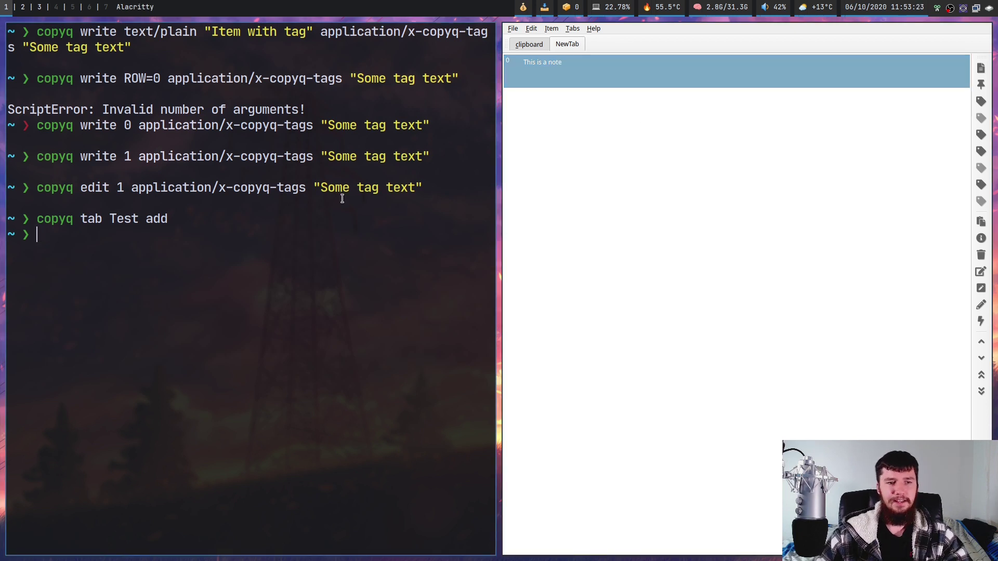
Step: Edit the recalled command into `copyq tab NewTab add "This is a note"` and run it
{"action": "key", "text": "Up"}
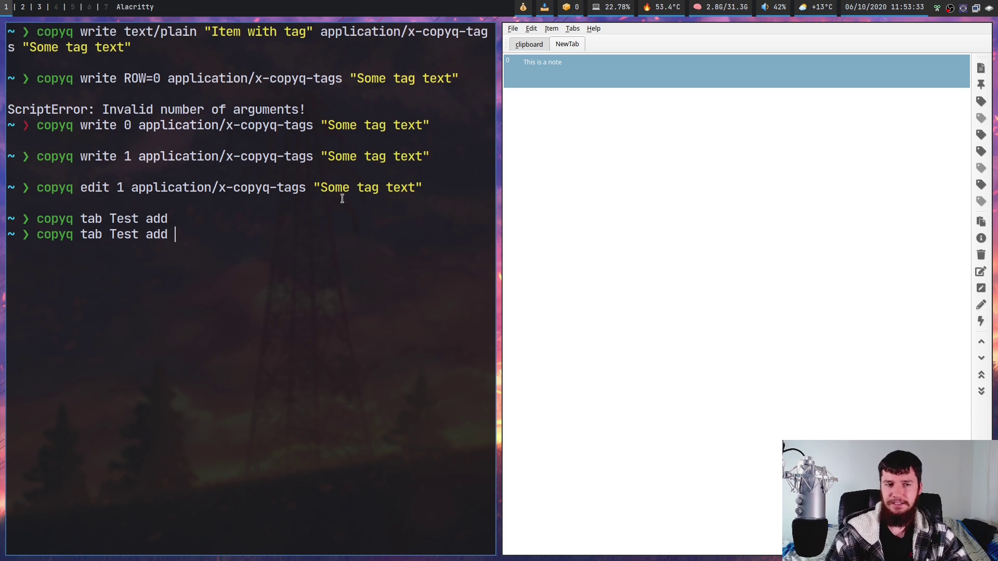
{"action": "type", "text": "\"This is a "}
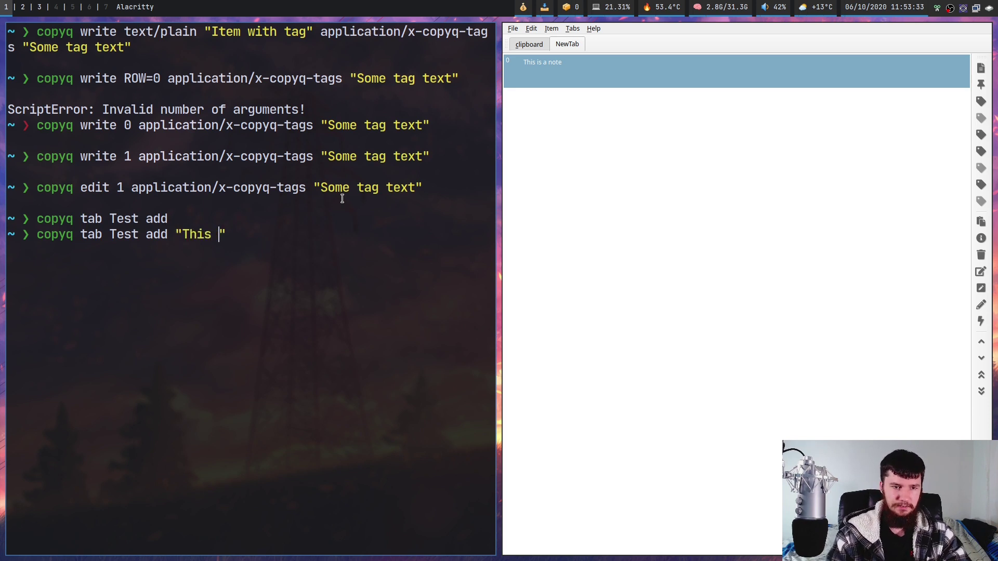
{"action": "type", "text": "note"}
{"action": "key", "text": "Left"}
{"action": "key", "text": "Left"}
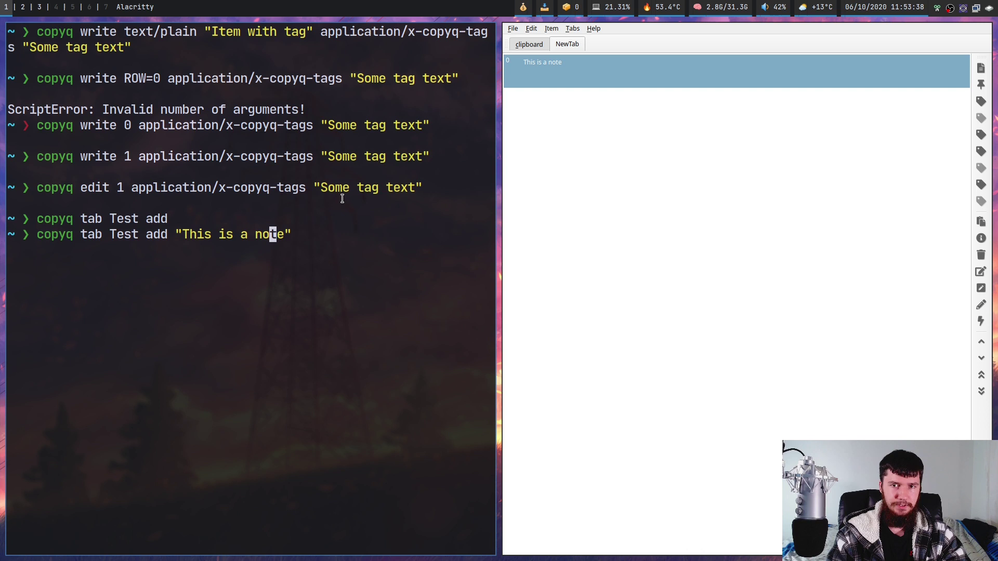
{"action": "key", "text": "Left"}
{"action": "key", "text": "Left"}
{"action": "key", "text": "Left"}
{"action": "key", "text": "Left"}
{"action": "key", "text": "Left"}
{"action": "key", "text": "Left"}
{"action": "key", "text": "Left"}
{"action": "key", "text": "Left"}
{"action": "key", "text": "Left"}
{"action": "key", "text": "Left"}
{"action": "key", "text": "Left"}
{"action": "key", "text": "Left"}
{"action": "key", "text": "Left"}
{"action": "key", "text": "Left"}
{"action": "key", "text": "Left"}
{"action": "key", "text": "Left"}
{"action": "key", "text": "Left"}
{"action": "key", "text": "Left"}
{"action": "key", "text": "Left"}
{"action": "key", "text": "Left"}
{"action": "key", "text": "Right"}
{"action": "key", "text": "Right"}
{"action": "key", "text": "Right"}
{"action": "key", "text": "Right"}
{"action": "key", "text": "i"}
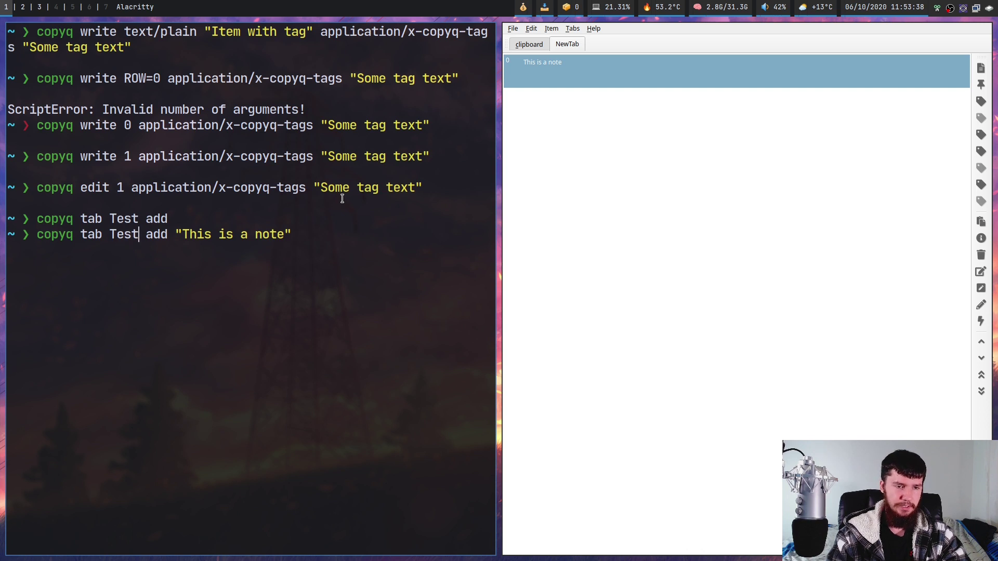
{"action": "key", "text": "BackSpace"}
{"action": "key", "text": "BackSpace"}
{"action": "key", "text": "BackSpace"}
{"action": "key", "text": "BackSpace"}
{"action": "type", "text": "NewTab"}
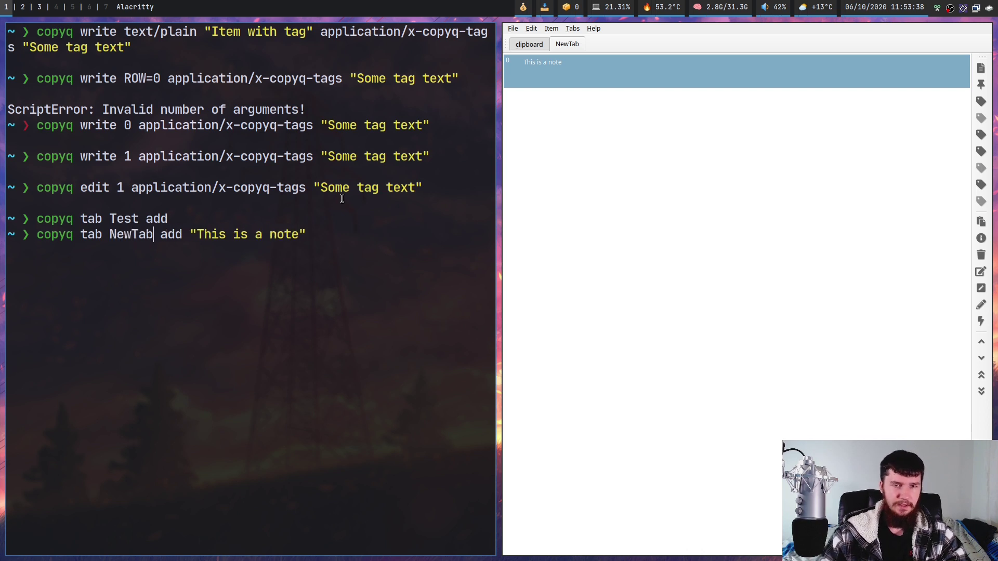
{"action": "key", "text": "Return"}
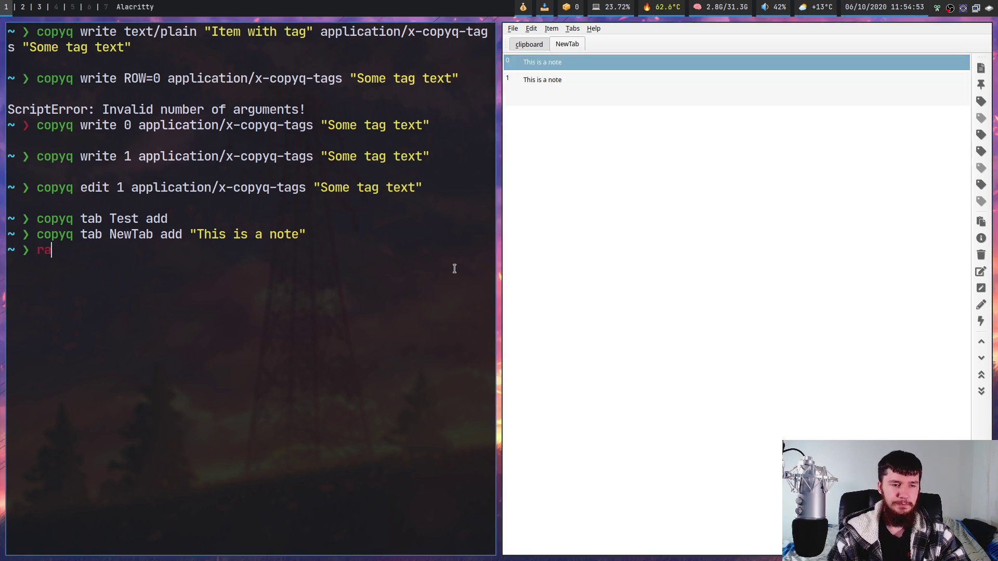
Step: Run `copyq renametab NewTab Name`, then begin a `copyq removetab` command
{"action": "type", "text": "copyq"}
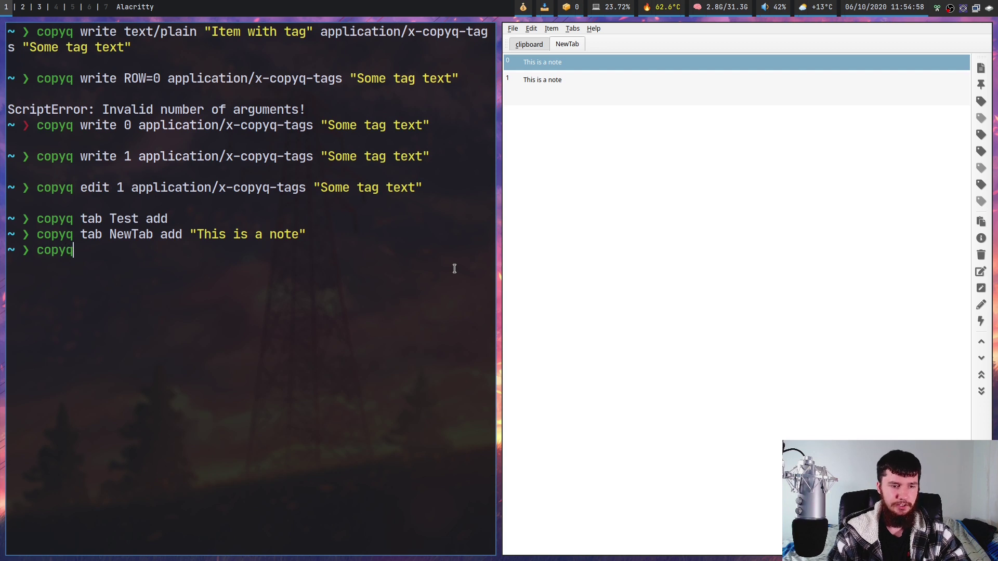
{"action": "type", "text": " renameta"}
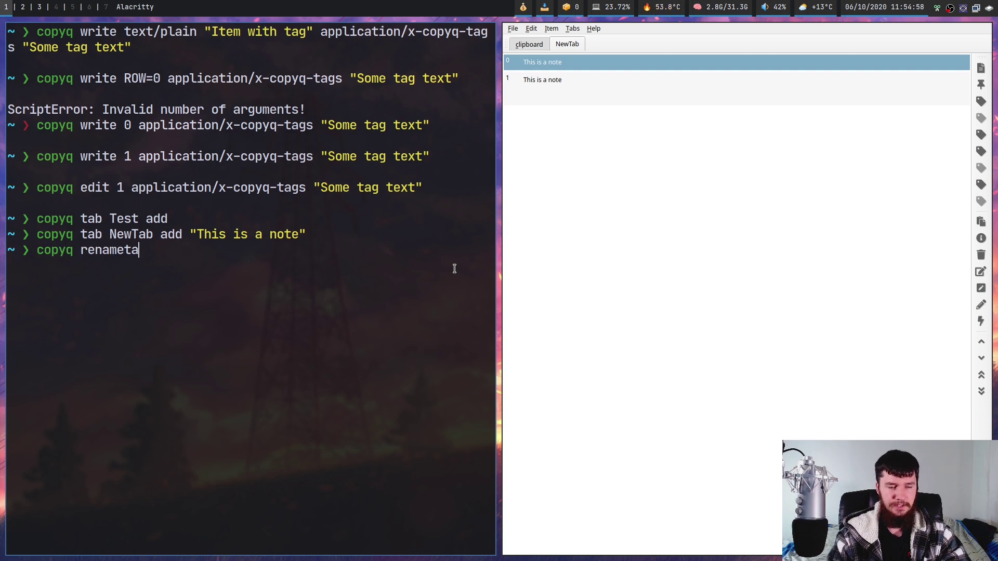
{"action": "type", "text": "b "}
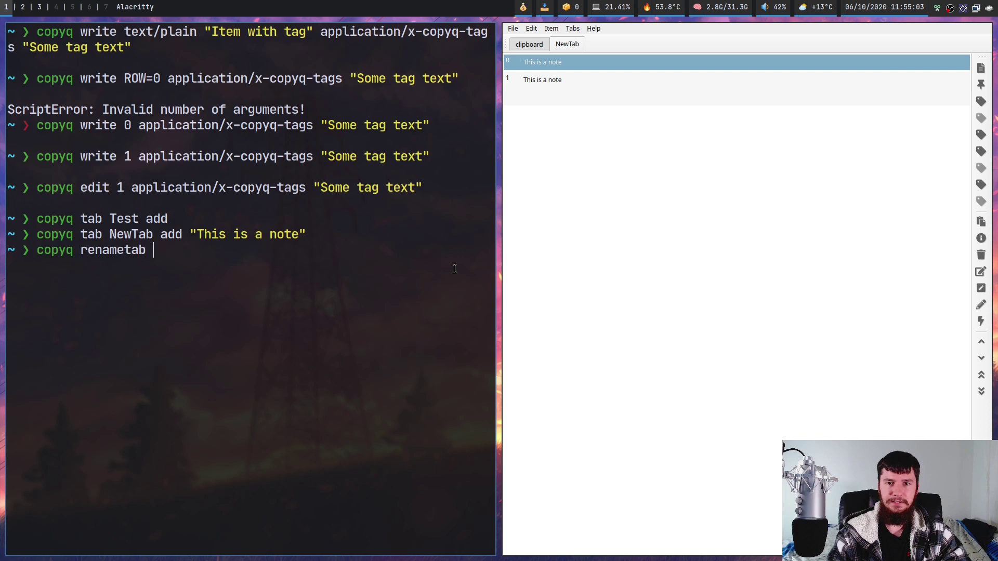
{"action": "type", "text": "NewT"}
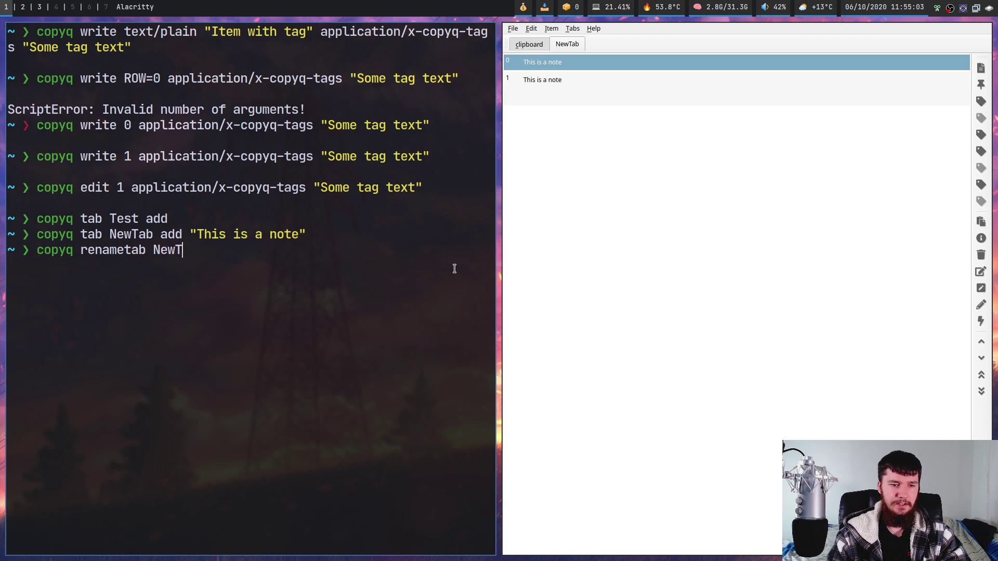
{"action": "type", "text": "ab "}
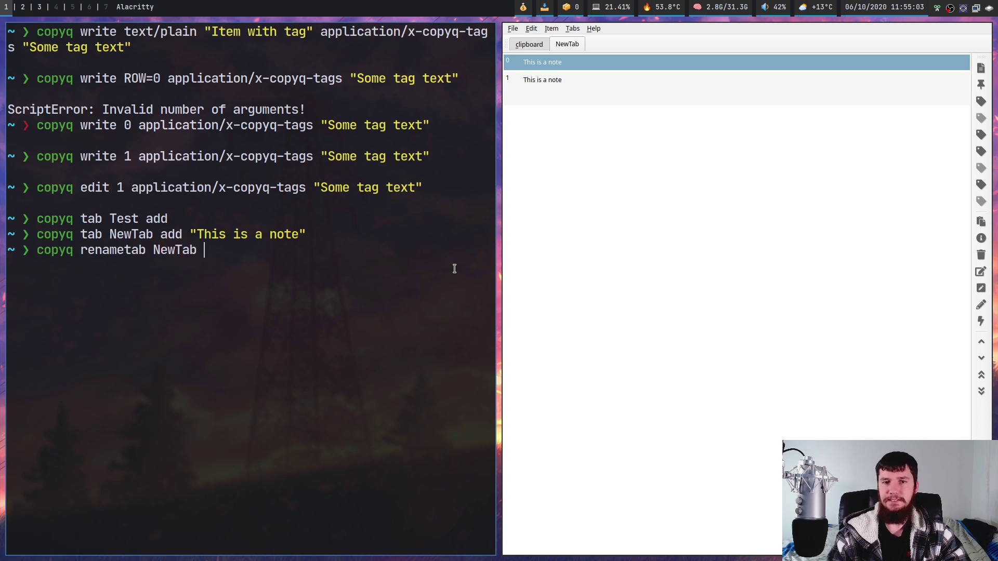
{"action": "type", "text": "Name"}
{"action": "key", "text": "Return"}
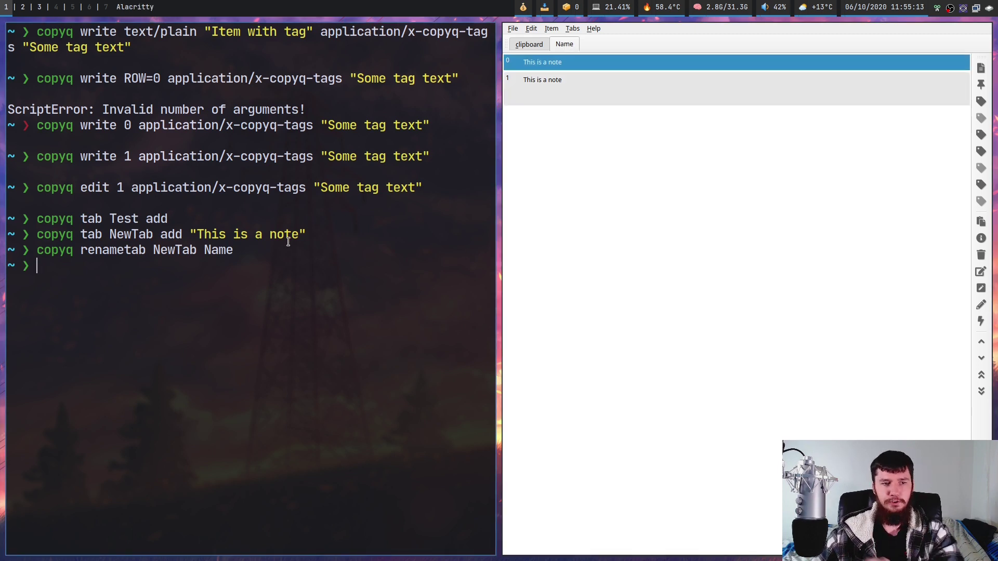
{"action": "type", "text": "copyq "}
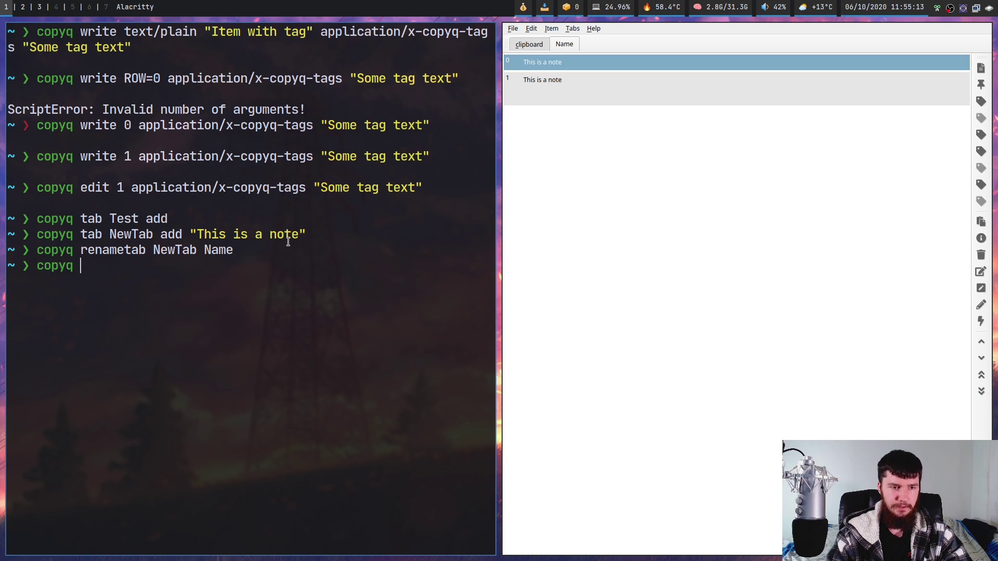
{"action": "type", "text": "removetab Nam"}
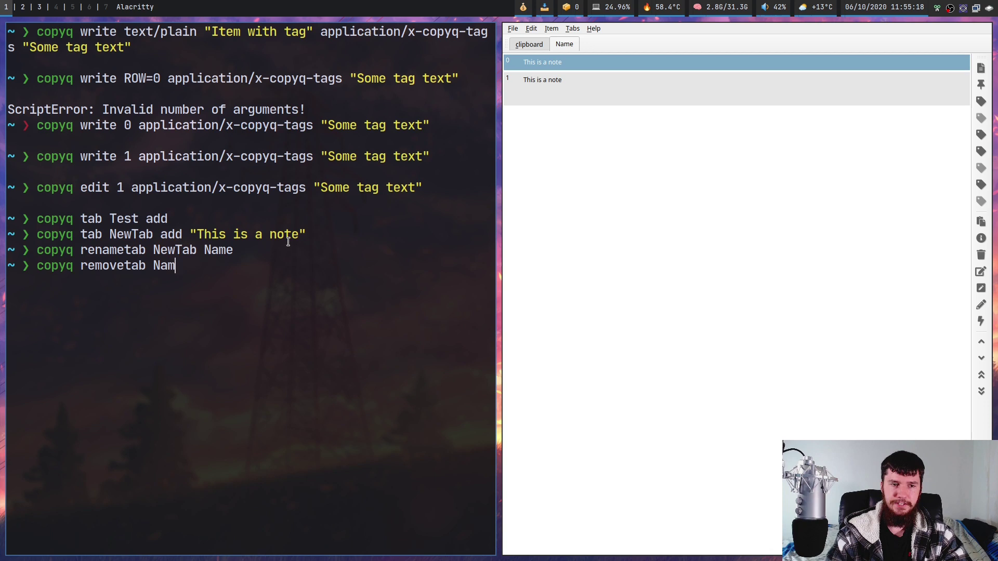
Step: Complete and run `copyq removetab Name` to delete the Name tab
{"action": "type", "text": "e"}
{"action": "key", "text": "Return"}
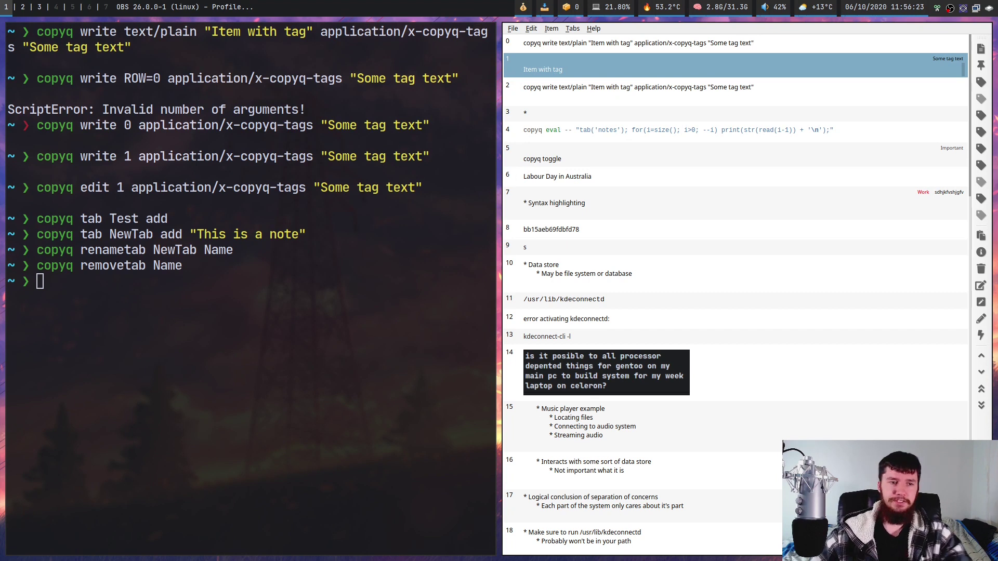
Step: Open history item 10 in Vim with `copyq edit 10` and start a new line at the end
{"action": "type", "text": "co"}
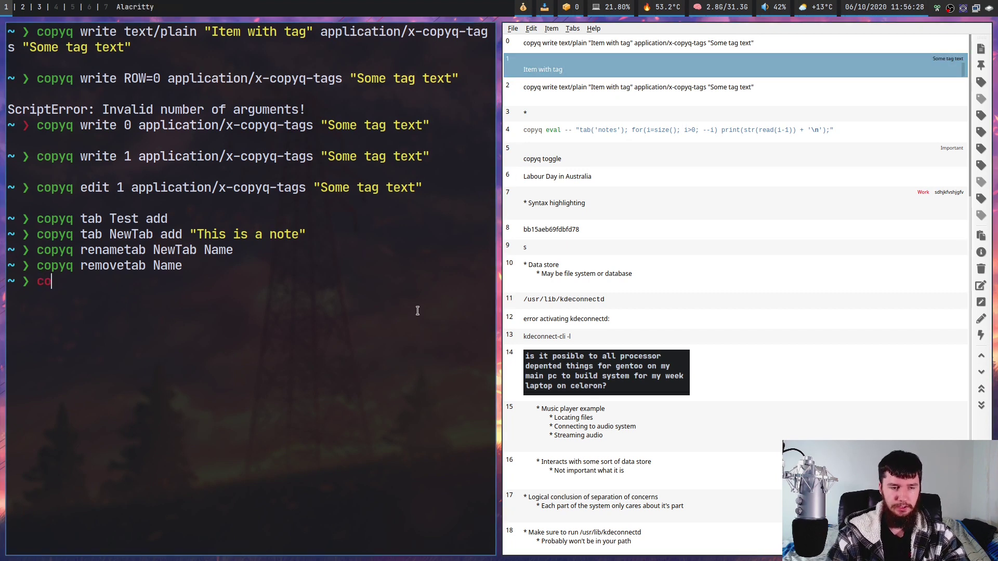
{"action": "type", "text": "pyq edit"}
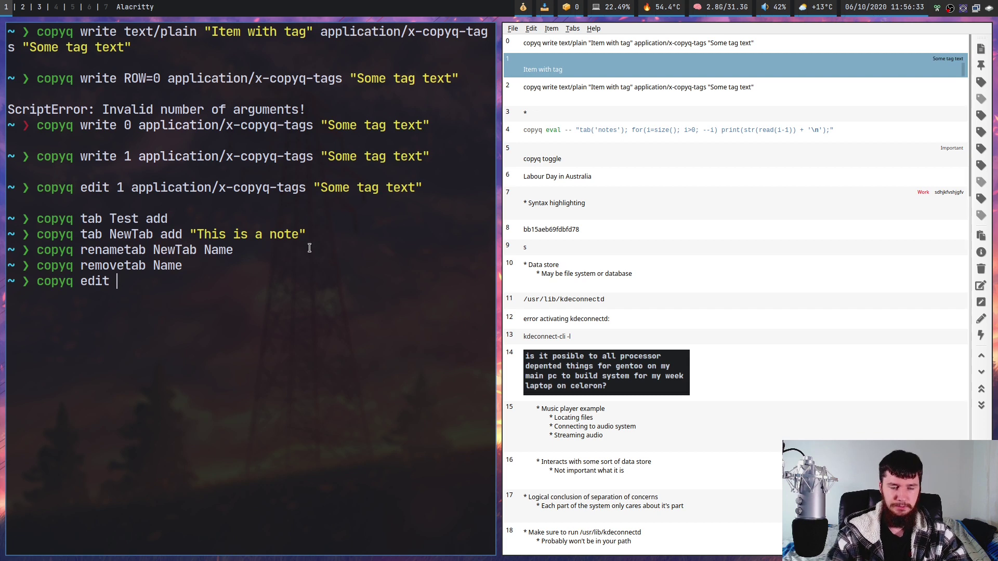
{"action": "type", "text": "10"}
{"action": "key", "text": "Return"}
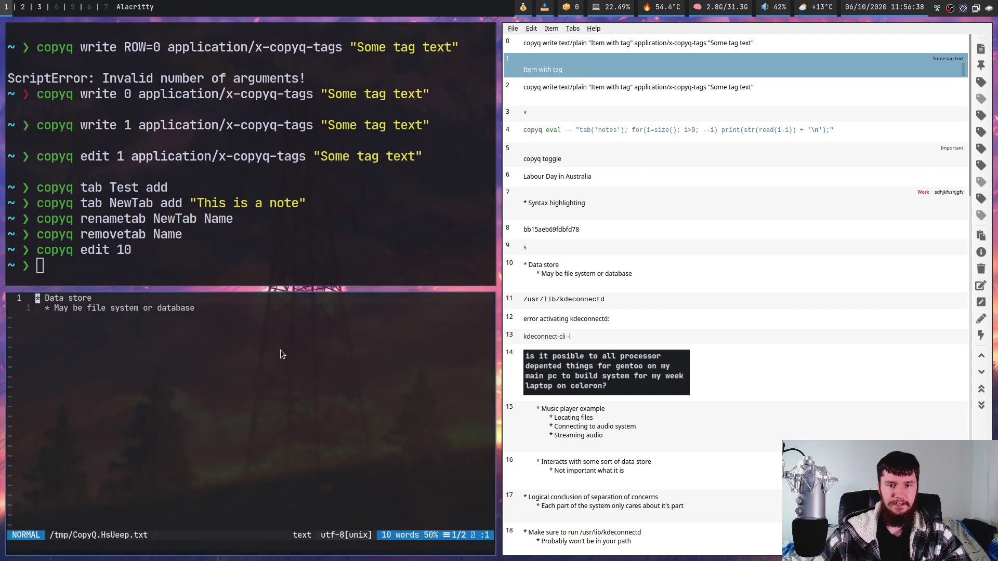
{"action": "key", "text": "j"}
{"action": "key", "text": "o"}
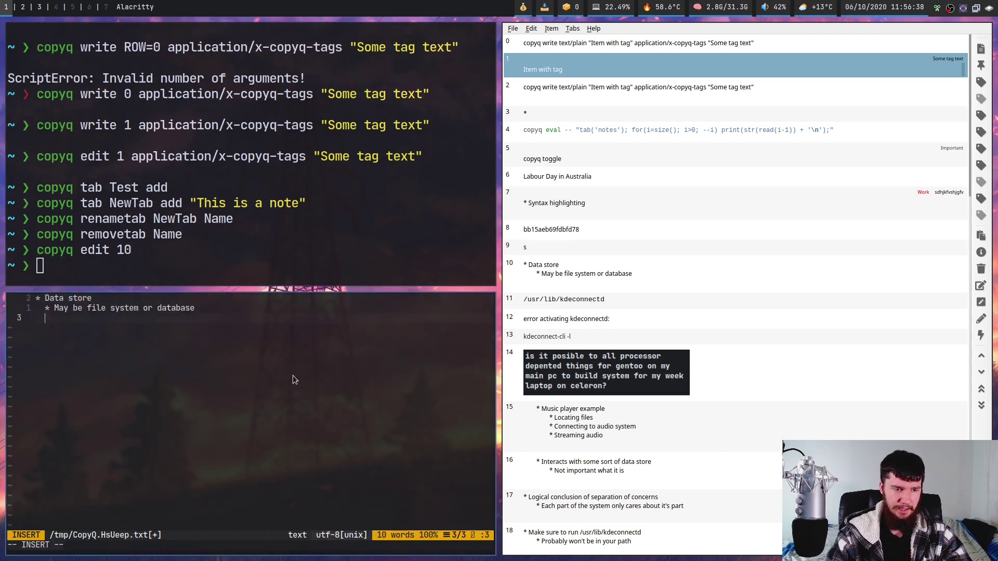
Step: Append the lines This, is, some, extra, lines after a blank line and save with :wq!
{"action": "key", "text": "Return"}
{"action": "type", "text": "This"}
{"action": "key", "text": "Return"}
{"action": "type", "text": "is"}
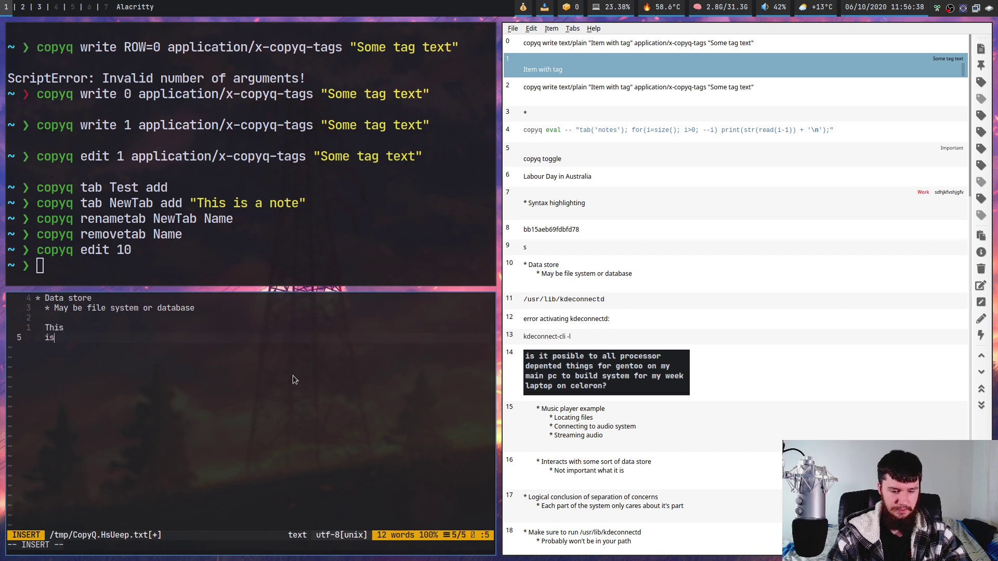
{"action": "key", "text": "Return"}
{"action": "type", "text": "some"}
{"action": "key", "text": "Return"}
{"action": "type", "text": "extra"}
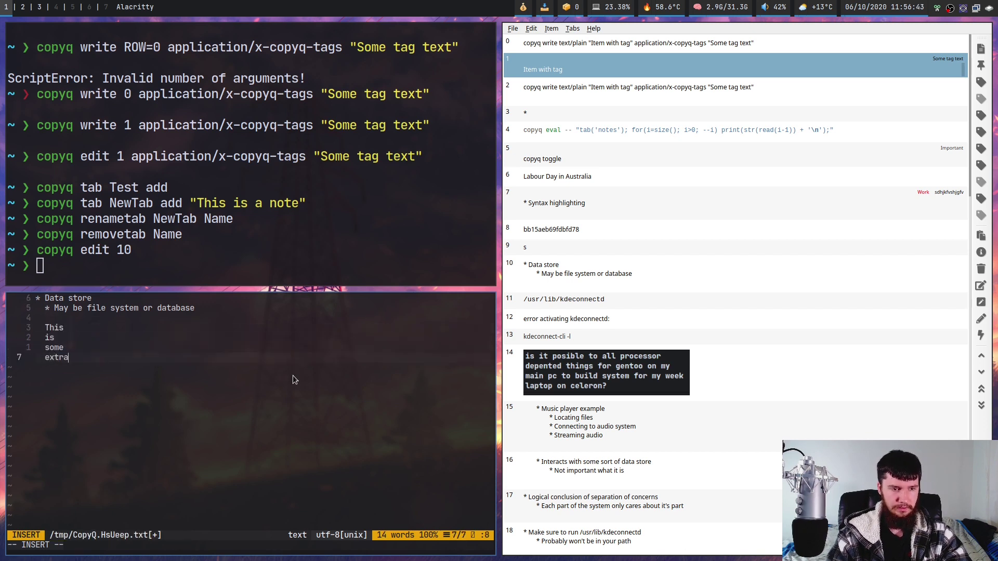
{"action": "key", "text": "Return"}
{"action": "type", "text": "lines"}
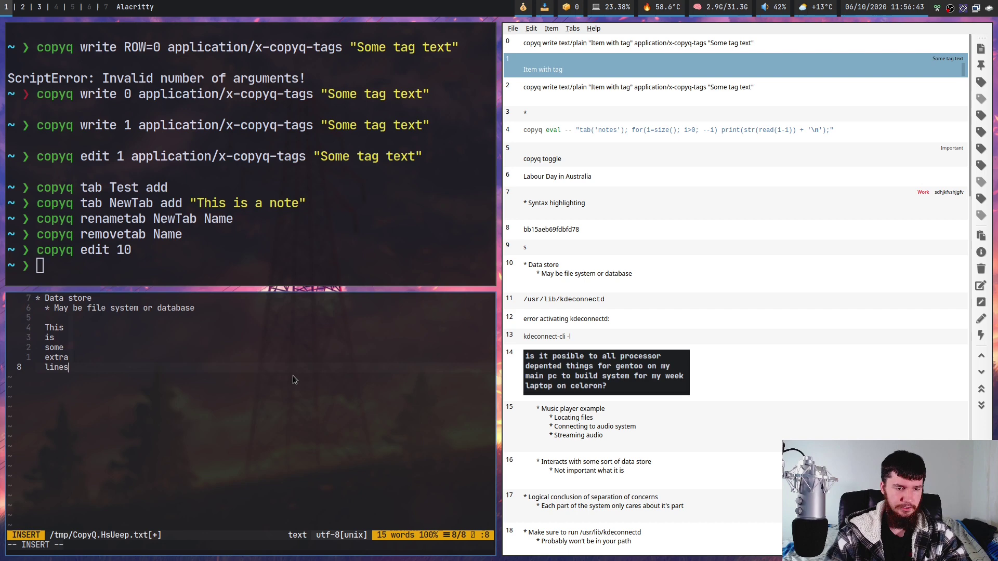
{"action": "key", "text": "Escape"}
{"action": "type", "text": ":wq!"}
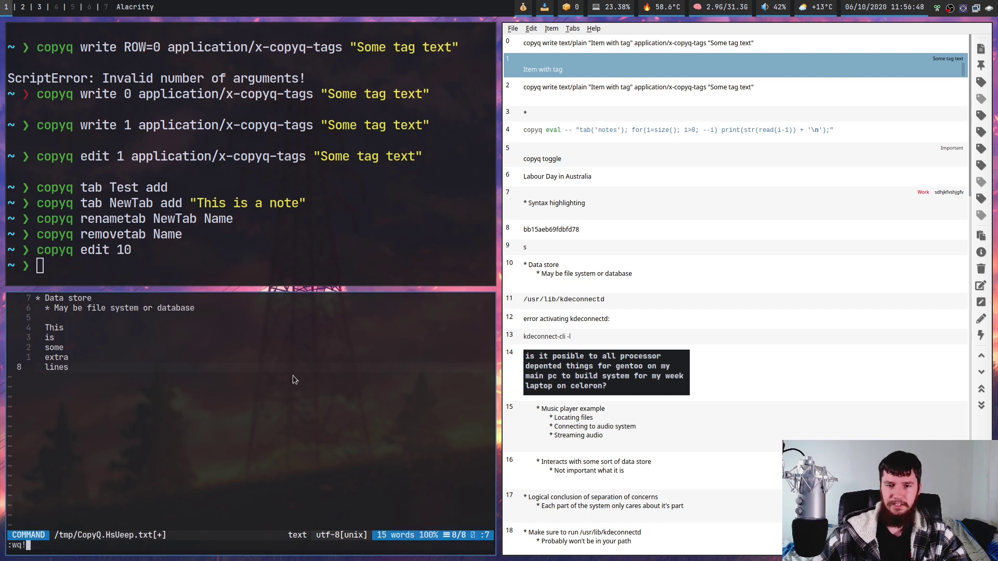
{"action": "key", "text": "Return"}
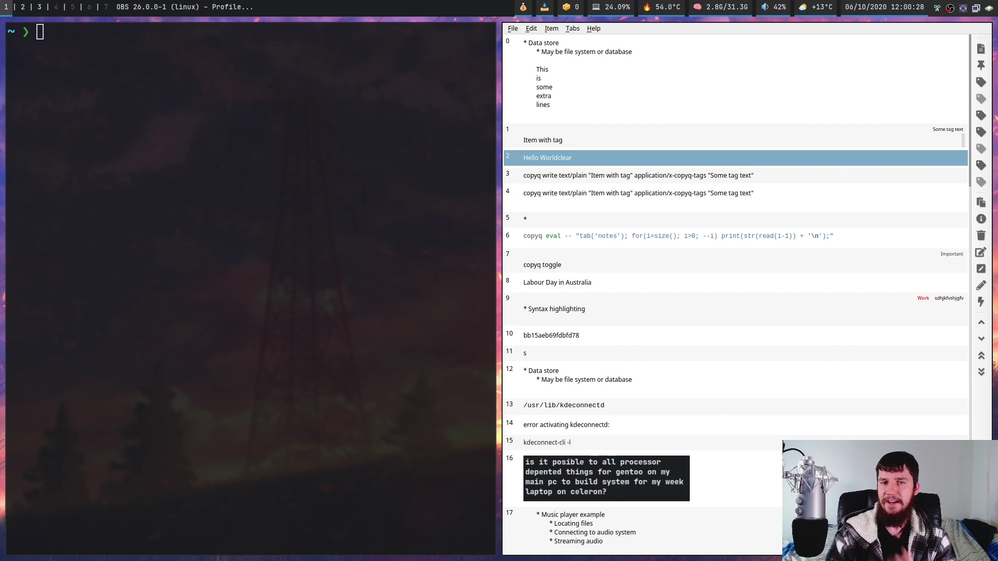
Step: Insert a 'Hello World' item at position 0 with `copyq insert 0 "Hello World"`
{"action": "left_click", "coordinate": [289, 92]}
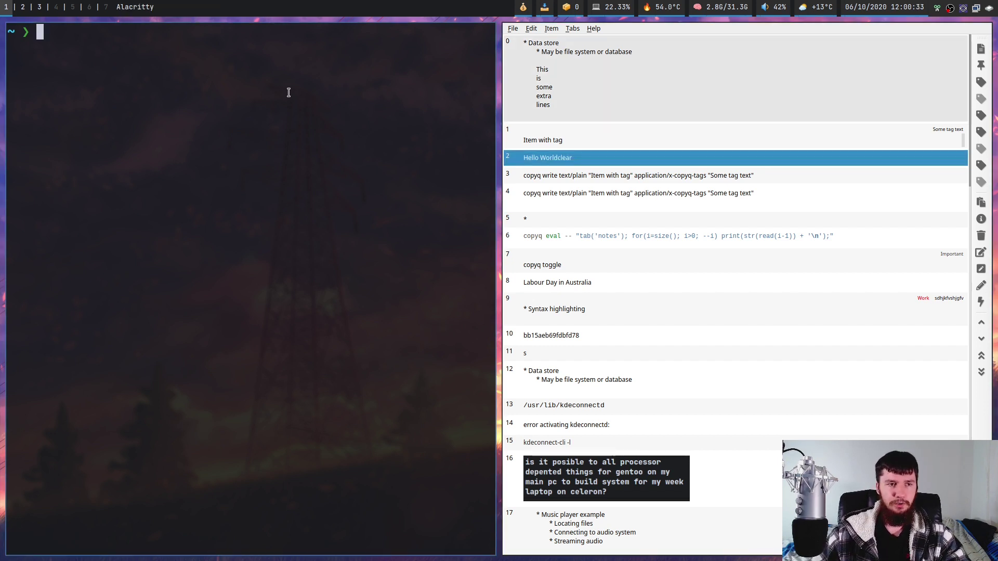
{"action": "type", "text": "copyq "}
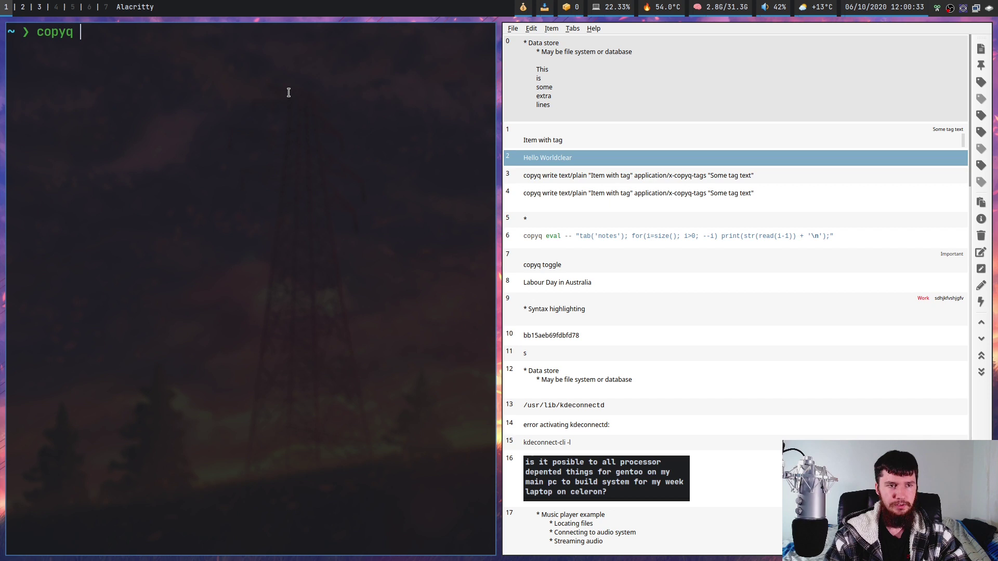
{"action": "type", "text": "insert"}
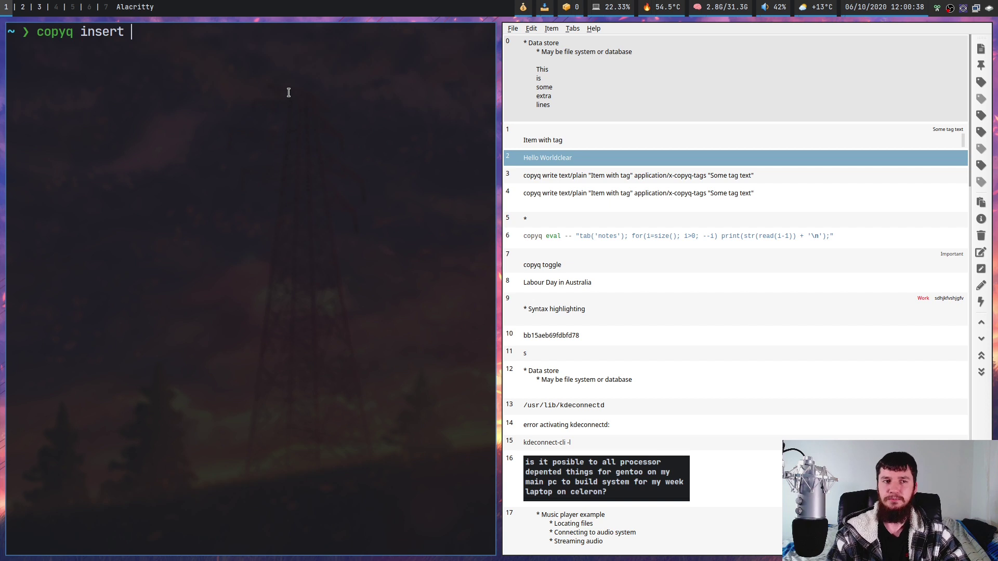
{"action": "type", "text": " 0"}
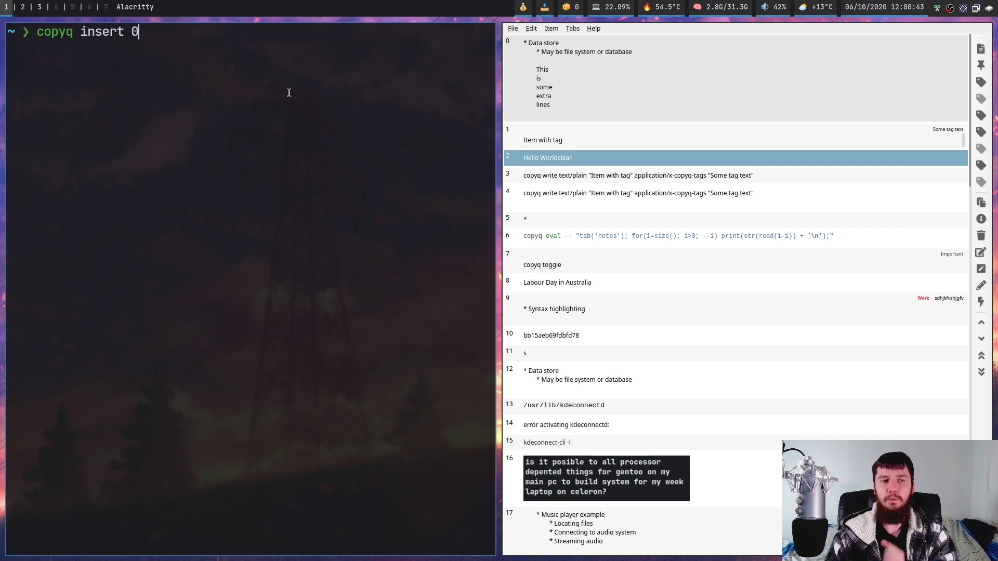
{"action": "type", "text": " \""}
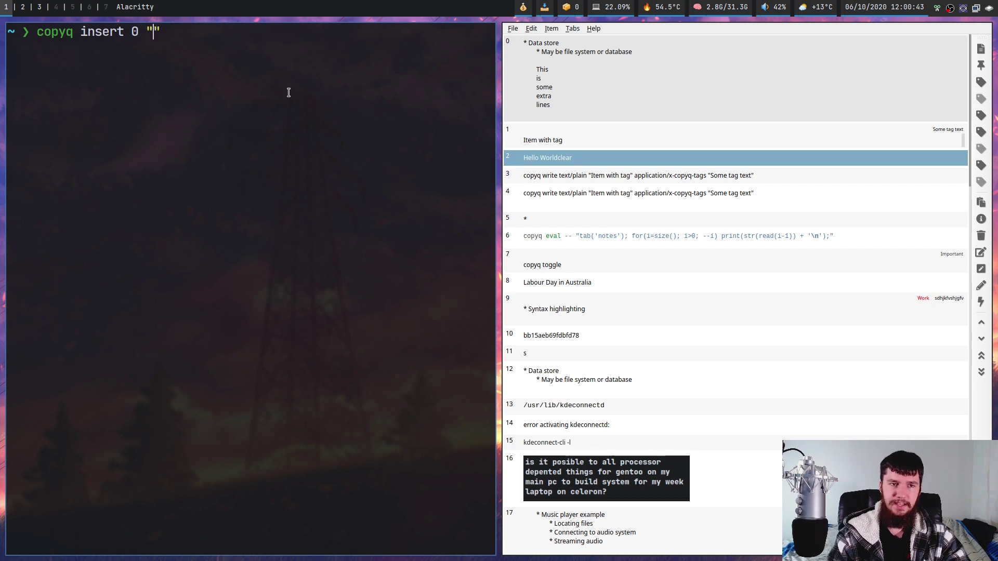
{"action": "type", "text": "Hello Wor"}
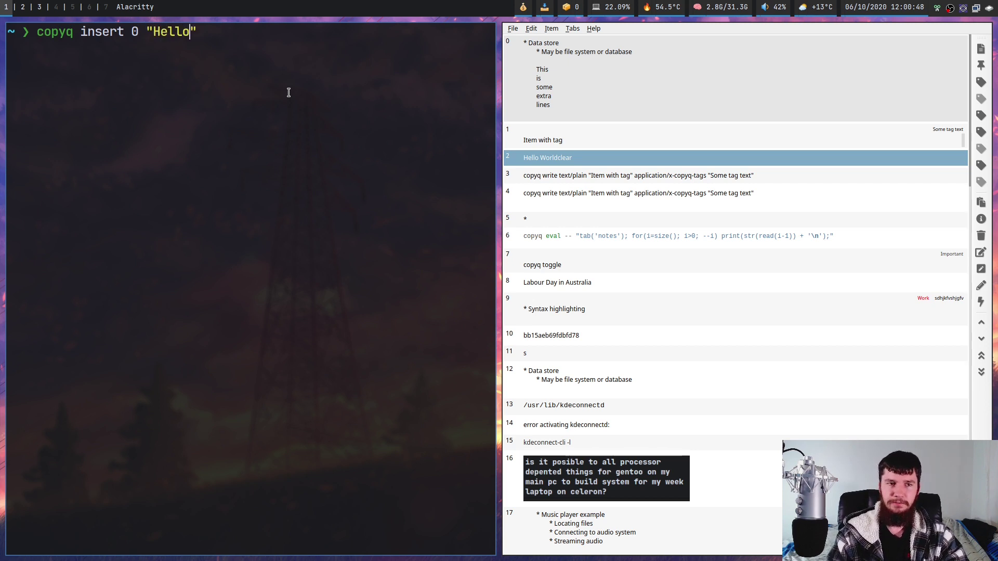
{"action": "type", "text": "ld"}
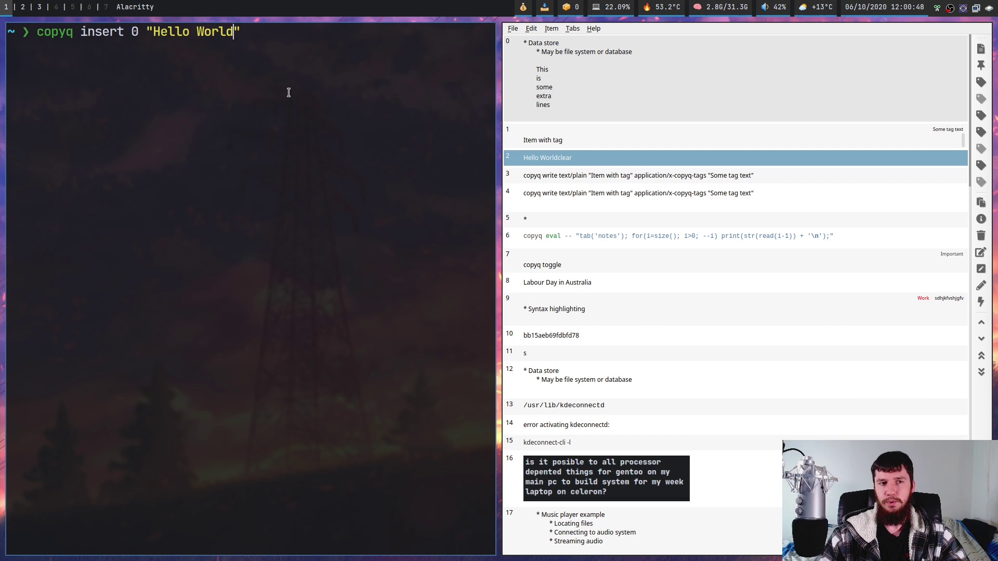
{"action": "key", "text": "Return"}
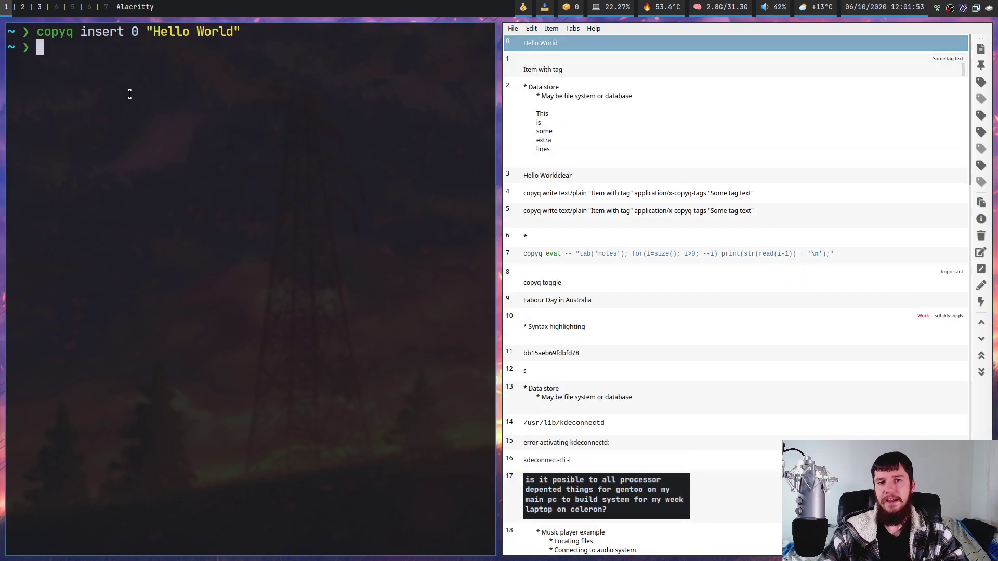
Step: Delete history item 2 with `copyq remove 2`
{"action": "type", "text": "cop"}
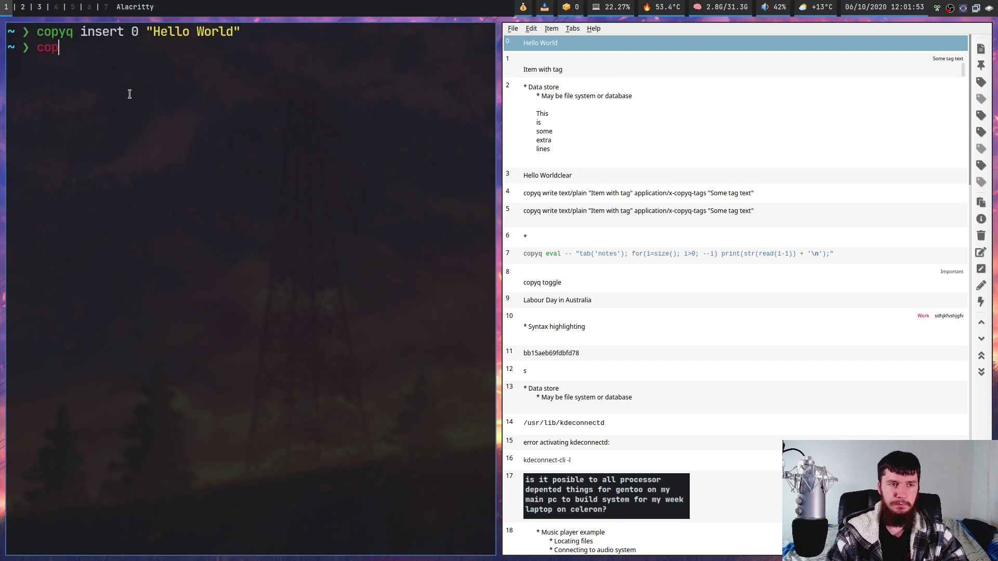
{"action": "type", "text": "yq remove"}
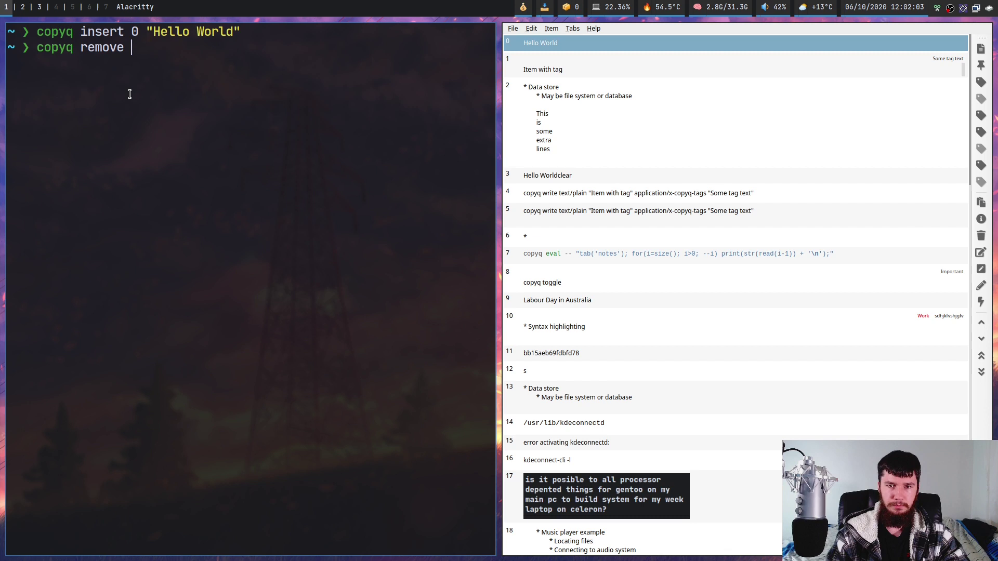
{"action": "type", "text": "2"}
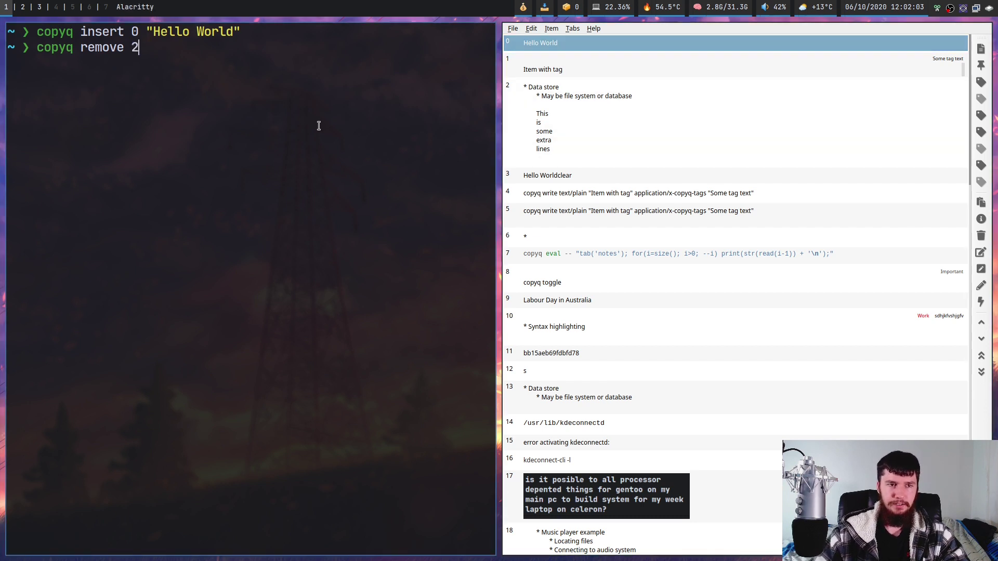
{"action": "key", "text": "Return"}
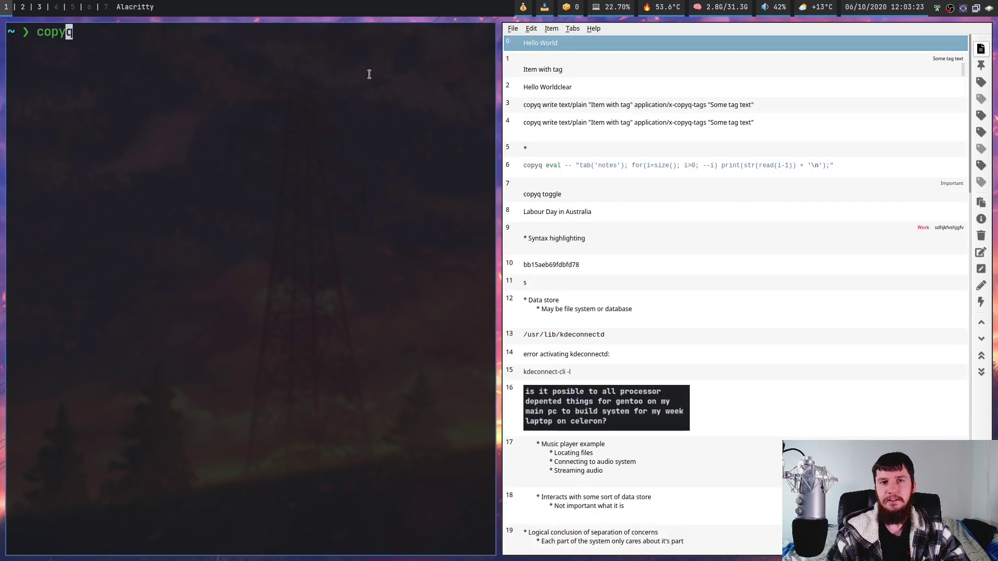
Step: Clear the terminal line and run `copyq next` to select the next clipboard item
{"action": "key", "text": "ctrl+u"}
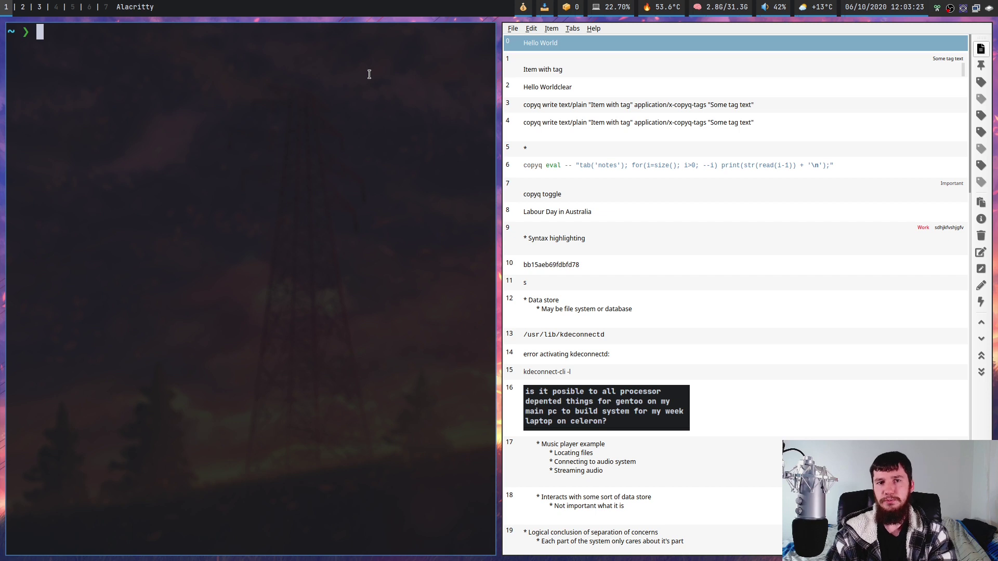
{"action": "type", "text": "copyq "}
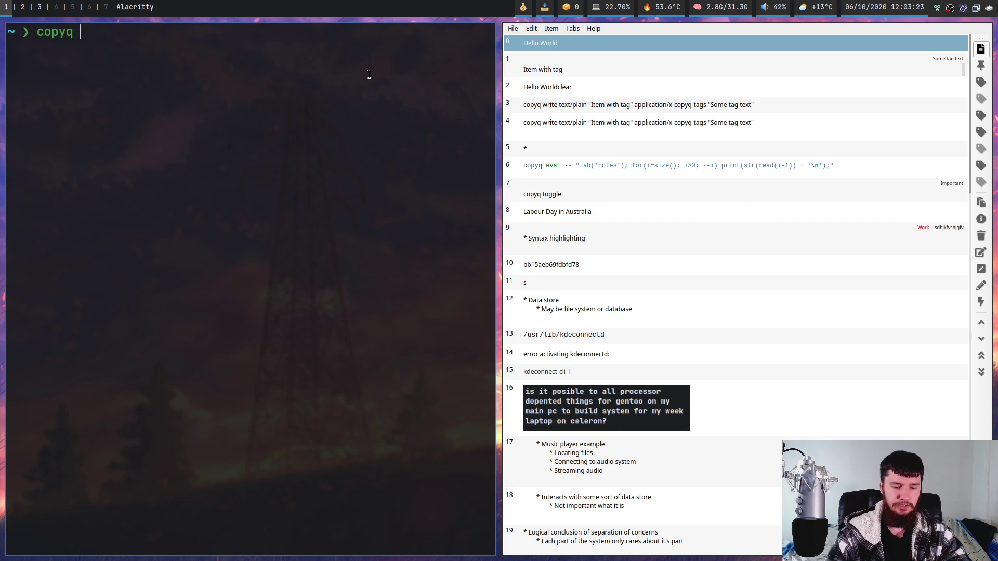
{"action": "type", "text": "next"}
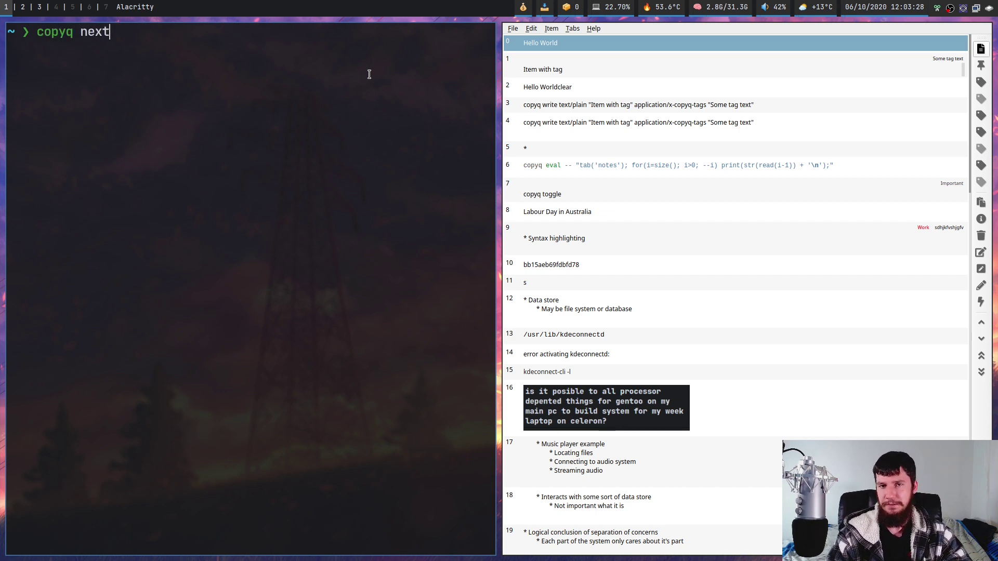
{"action": "key", "text": "Return"}
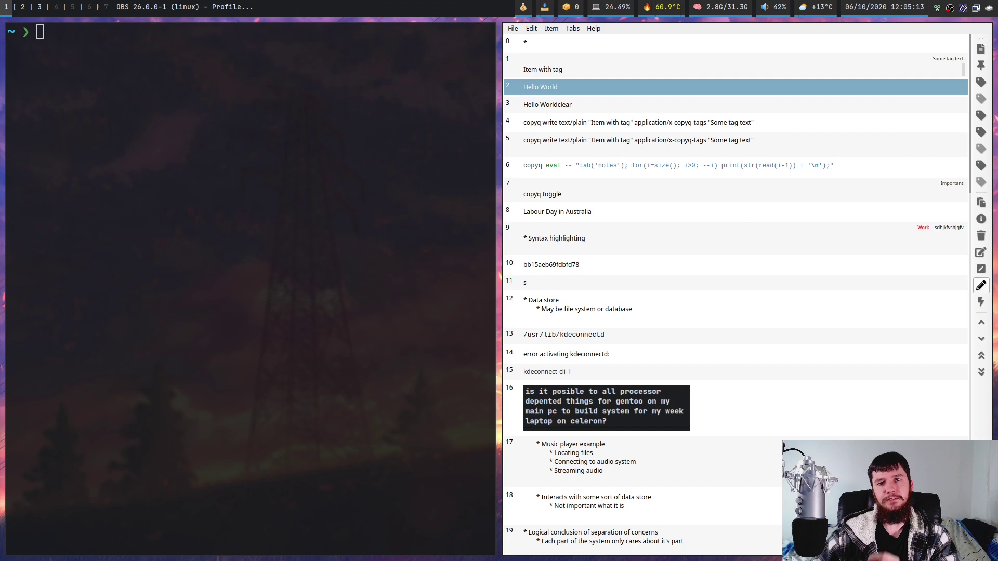
Step: Pick the saved `copyq write` command for the tagged item from history and paste it at the prompt
{"action": "left_click", "coordinate": [178, 92]}
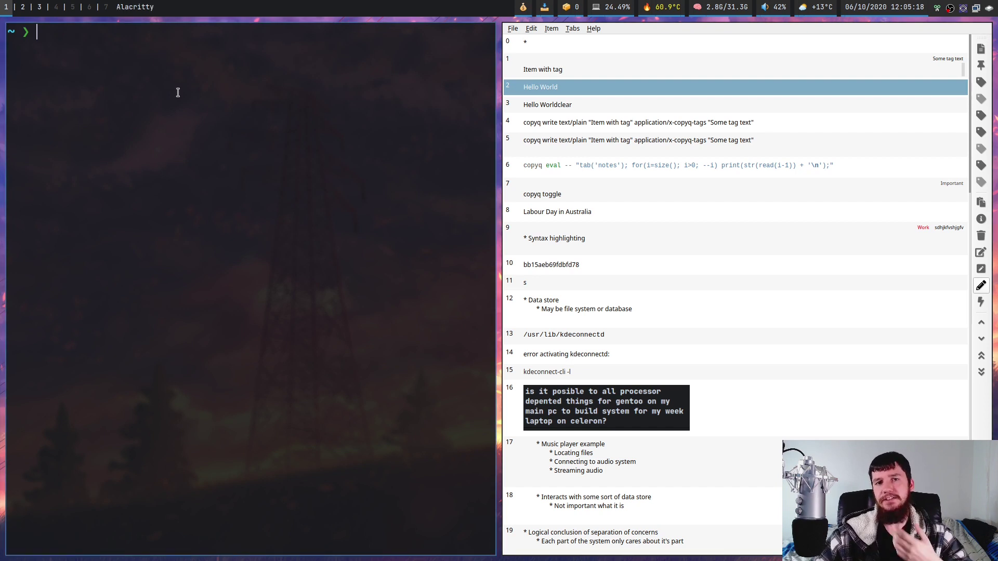
{"action": "key", "text": "Up"}
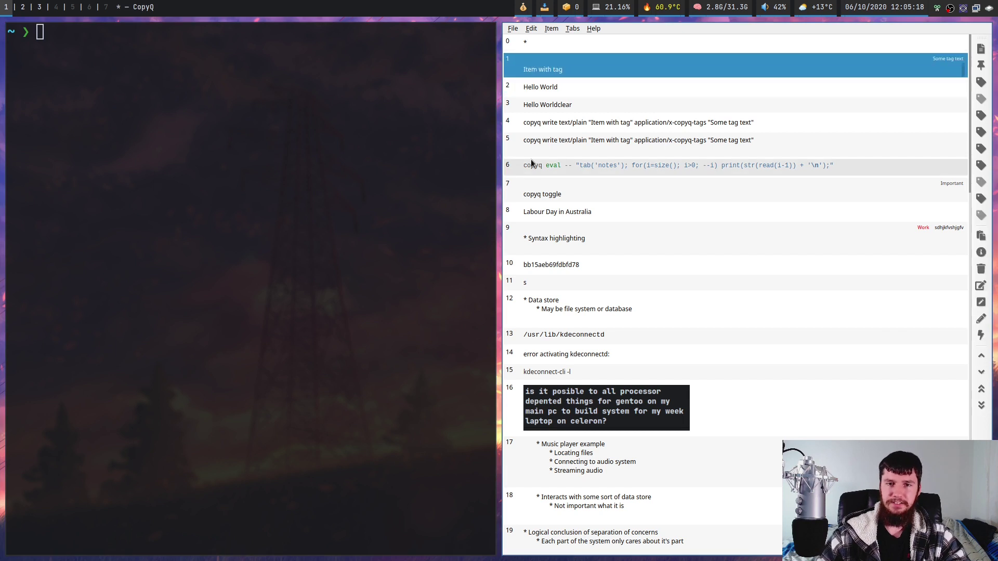
{"action": "key", "text": "Down"}
{"action": "key", "text": "Down"}
{"action": "key", "text": "Down"}
{"action": "key", "text": "Down"}
{"action": "key", "text": "Up"}
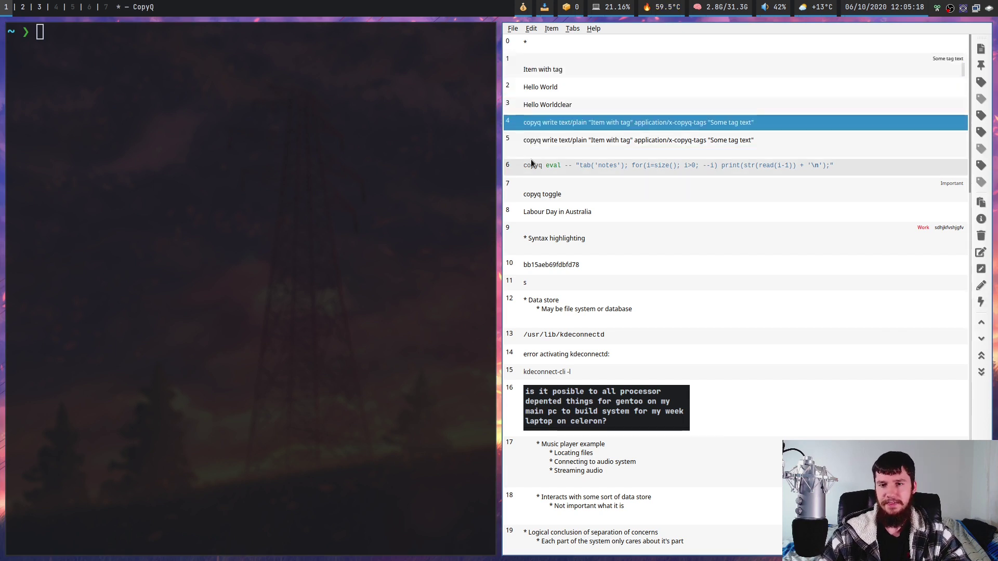
{"action": "key", "text": "Return"}
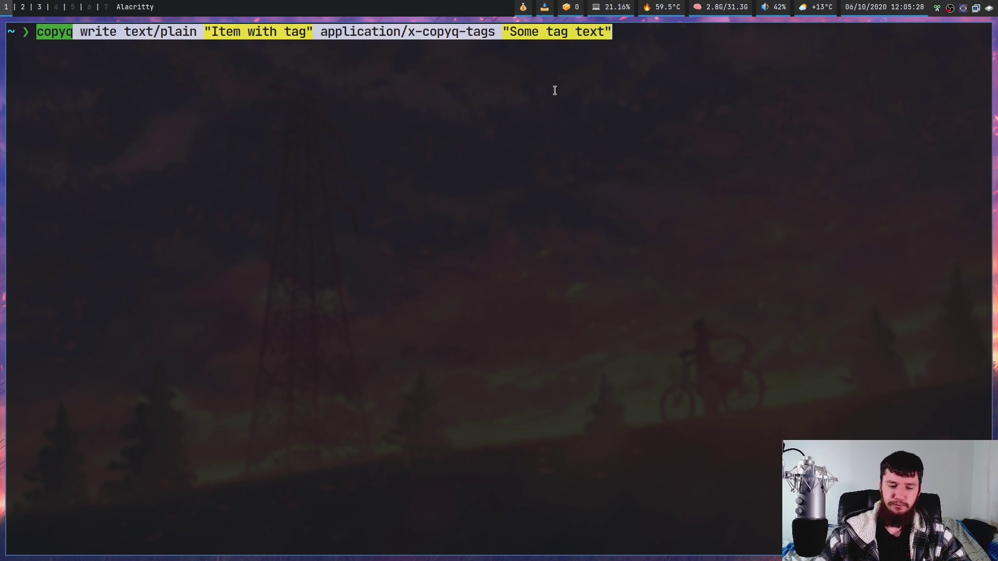
Step: Run the pasted copyq write command and browse the clipboard history
{"action": "key", "text": "Return"}
{"action": "key", "text": "super+v"}
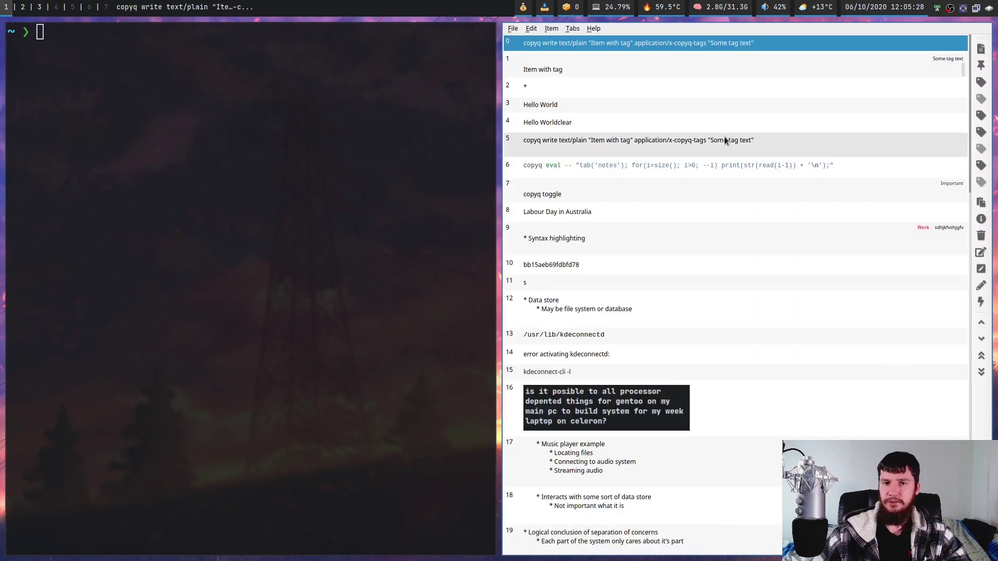
{"action": "key", "text": "Down"}
{"action": "key", "text": "Down"}
{"action": "key", "text": "Down"}
{"action": "key", "text": "Up"}
{"action": "key", "text": "Up"}
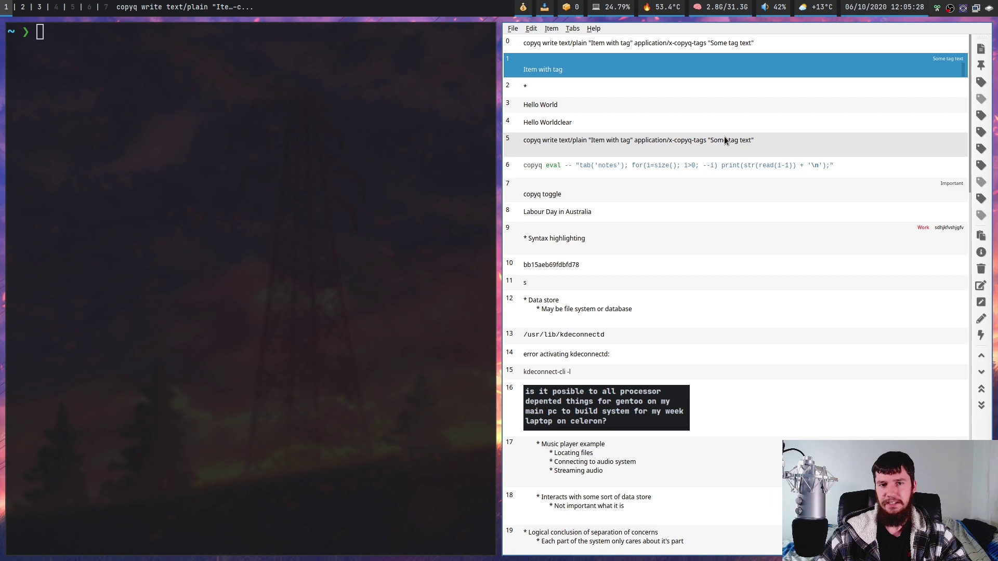
{"action": "key", "text": "Down"}
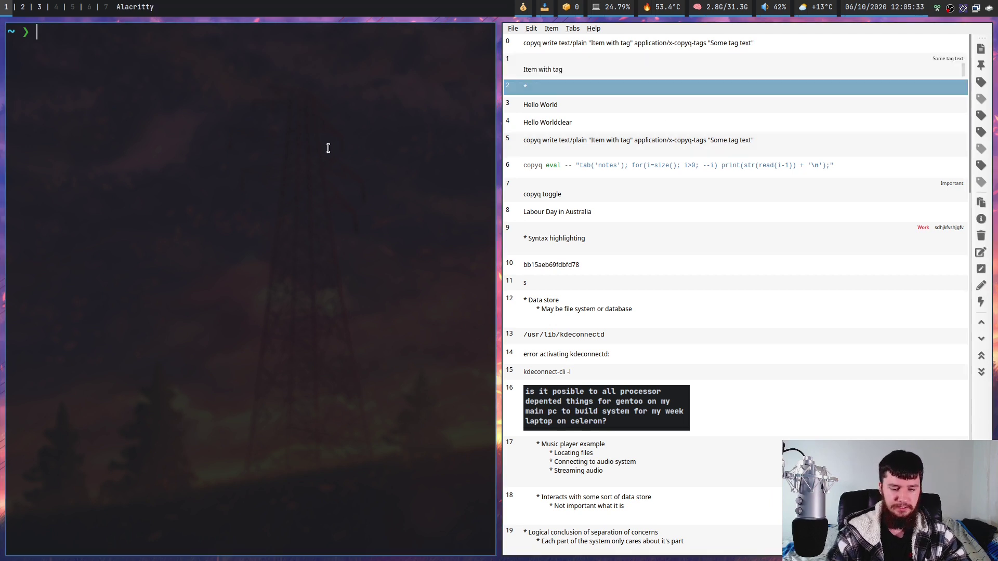
Step: Advance to the next clipboard item with `copyq next` and run `copyq paste`
{"action": "type", "text": "copyq nex"}
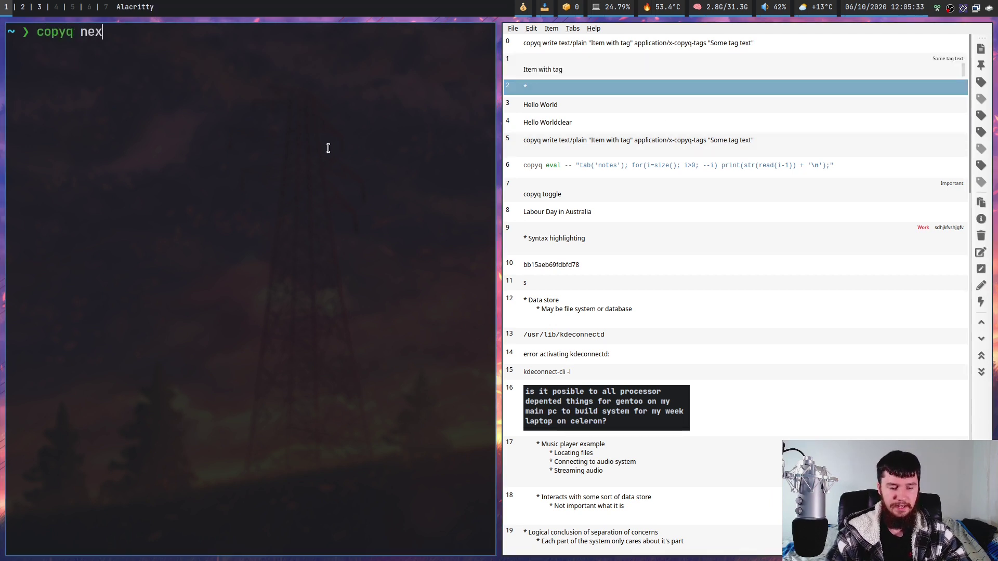
{"action": "type", "text": "t"}
{"action": "key", "text": "Return"}
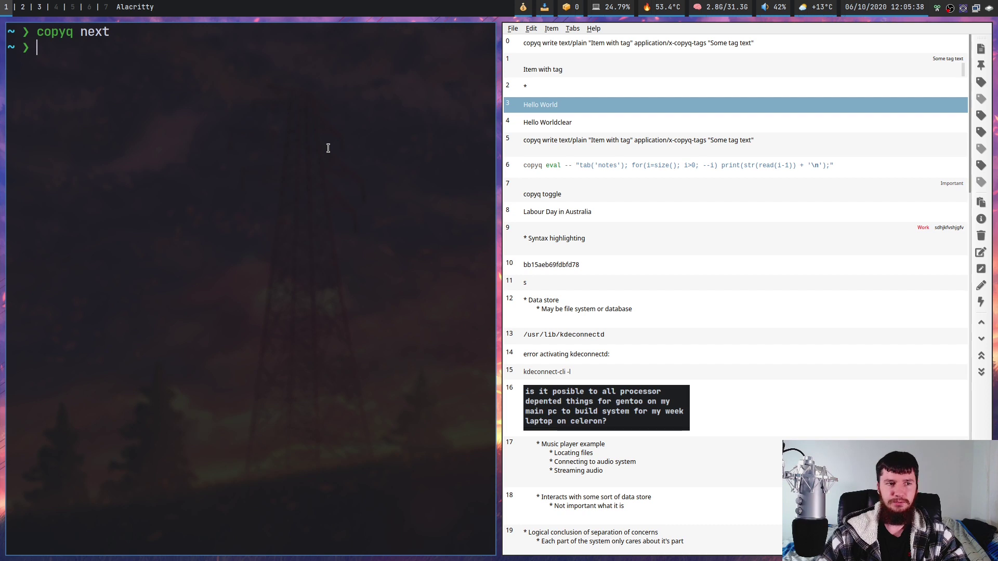
{"action": "type", "text": "copyq"}
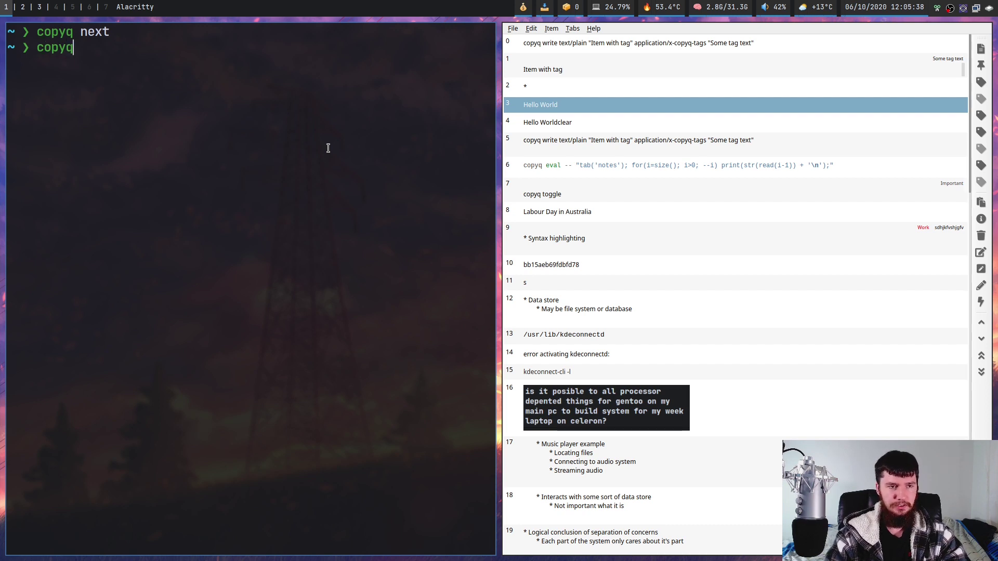
{"action": "type", "text": " paster"}
{"action": "key", "text": "BackSpace"}
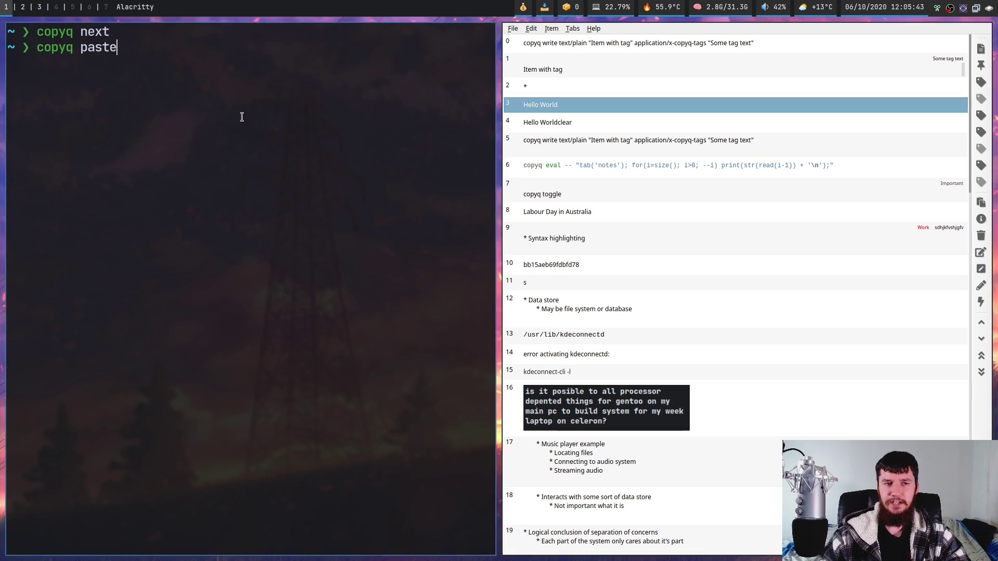
{"action": "key", "text": "Return"}
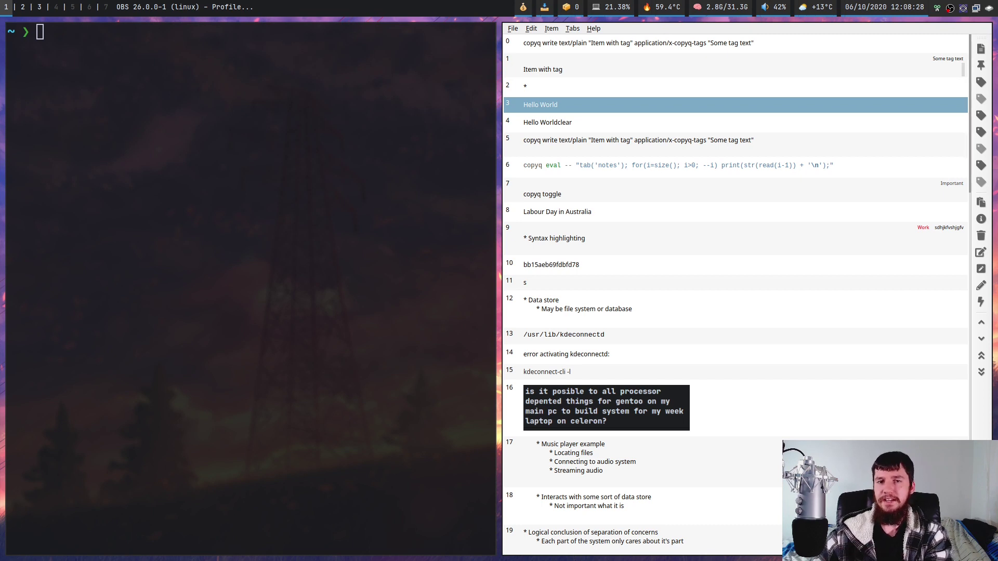
Step: List CopyQ's config options with `copyq config` and check the tray_tab value
{"action": "left_click", "coordinate": [139, 179]}
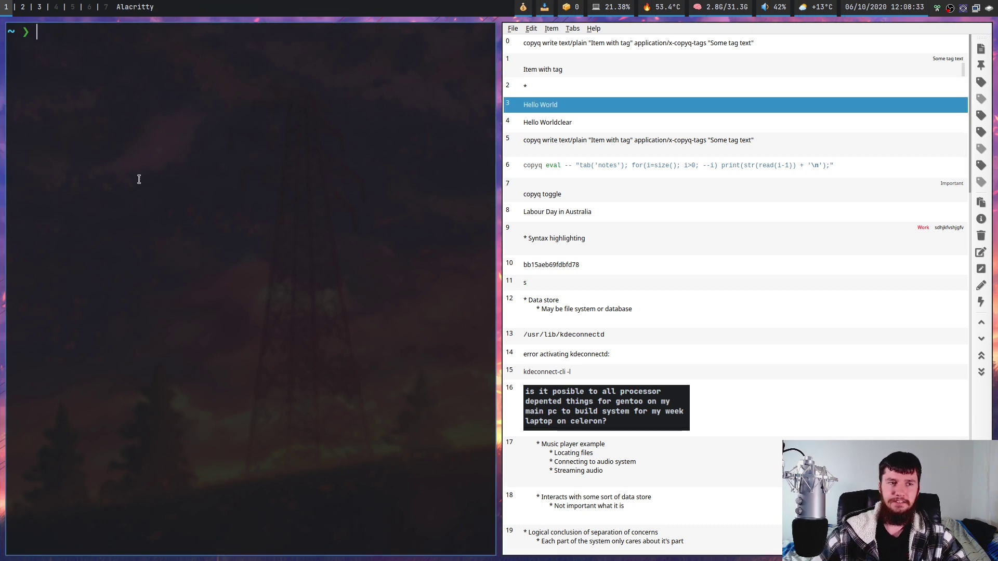
{"action": "type", "text": "copy"}
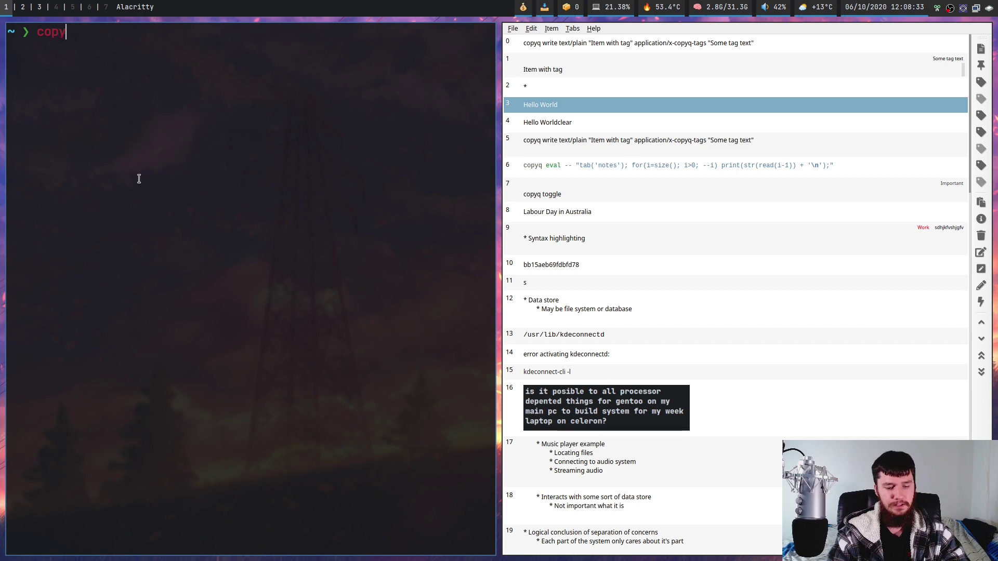
{"action": "type", "text": "q config"}
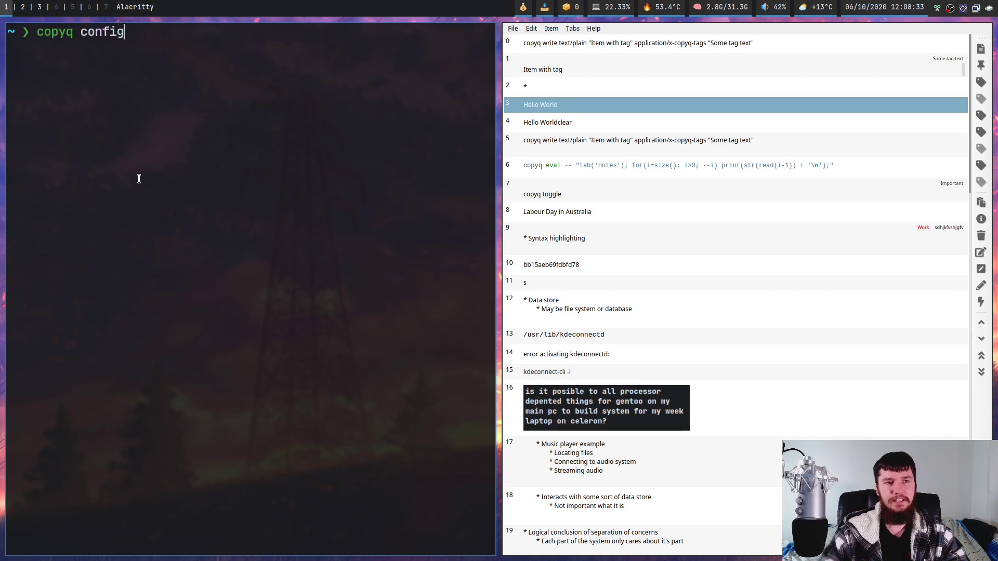
{"action": "key", "text": "Return"}
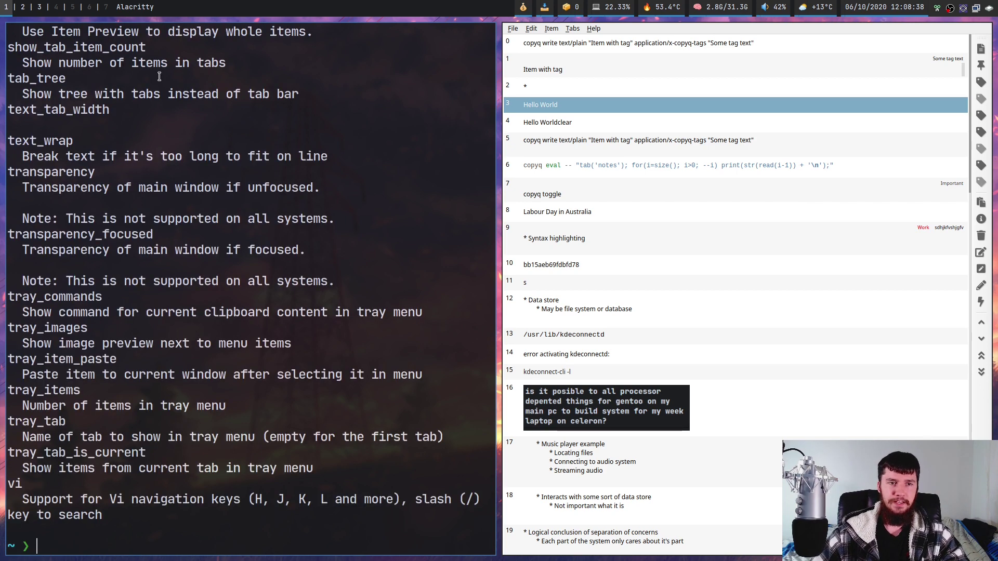
{"action": "type", "text": "copyq "}
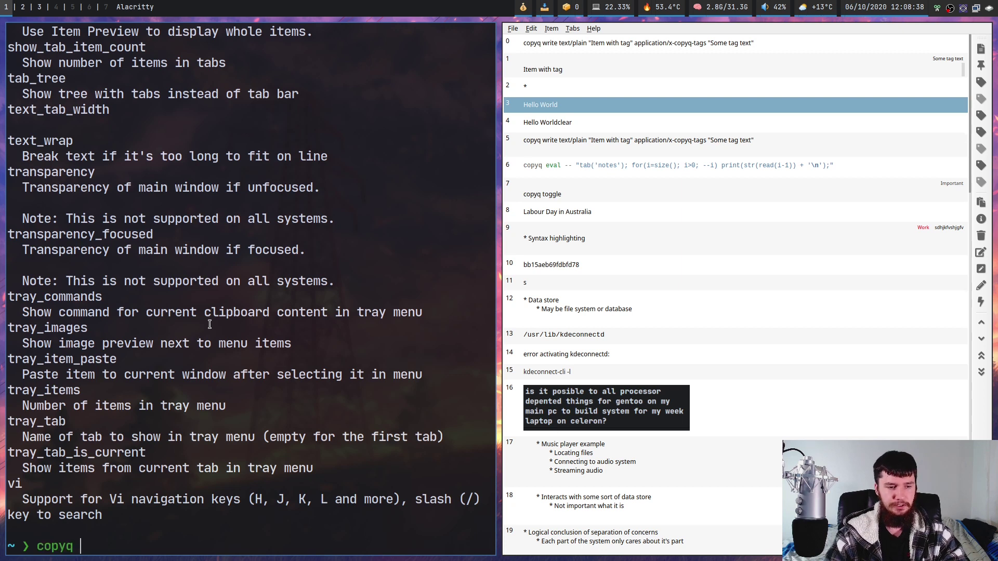
{"action": "type", "text": "config"}
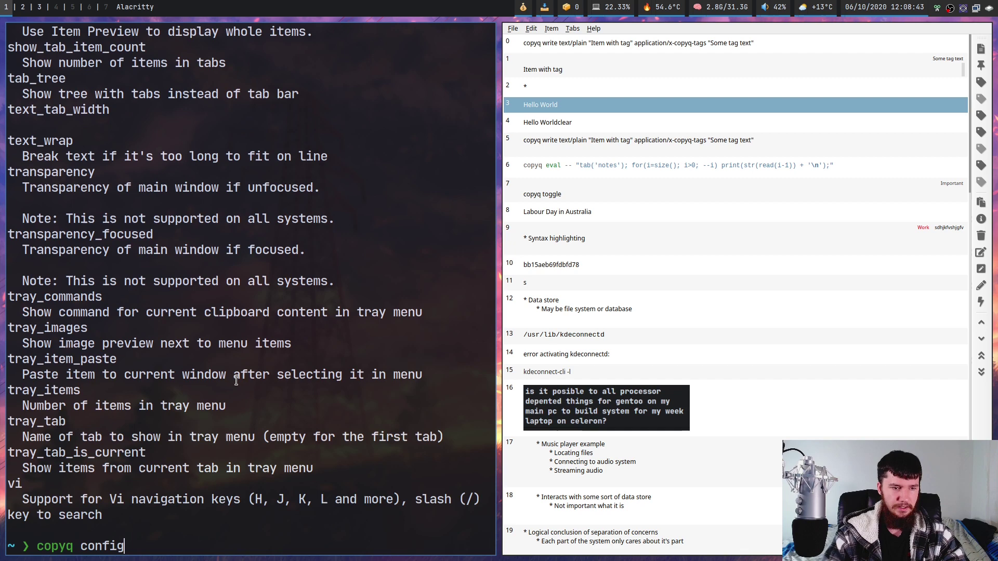
{"action": "type", "text": " tray"}
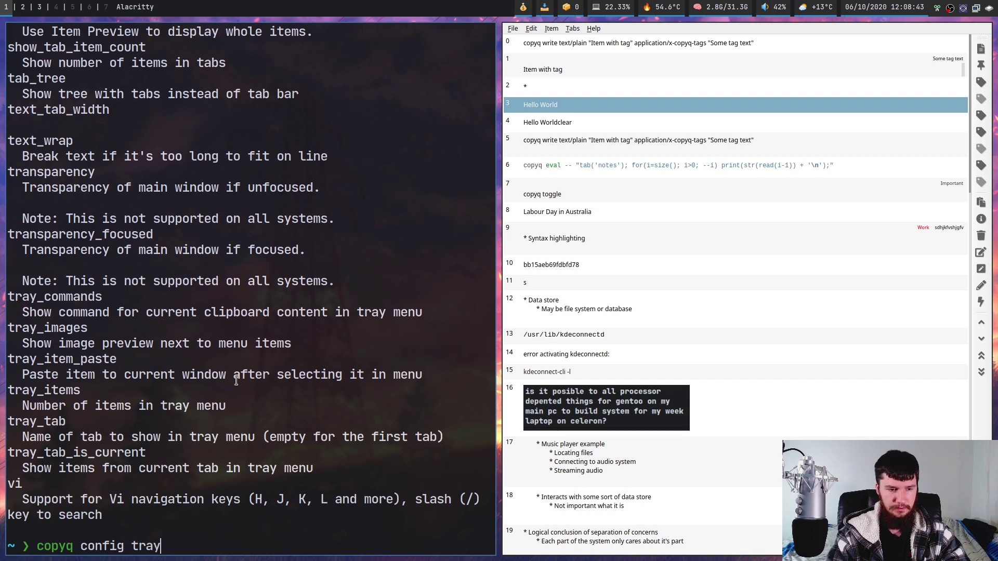
{"action": "type", "text": "_tab"}
{"action": "key", "text": "Return"}
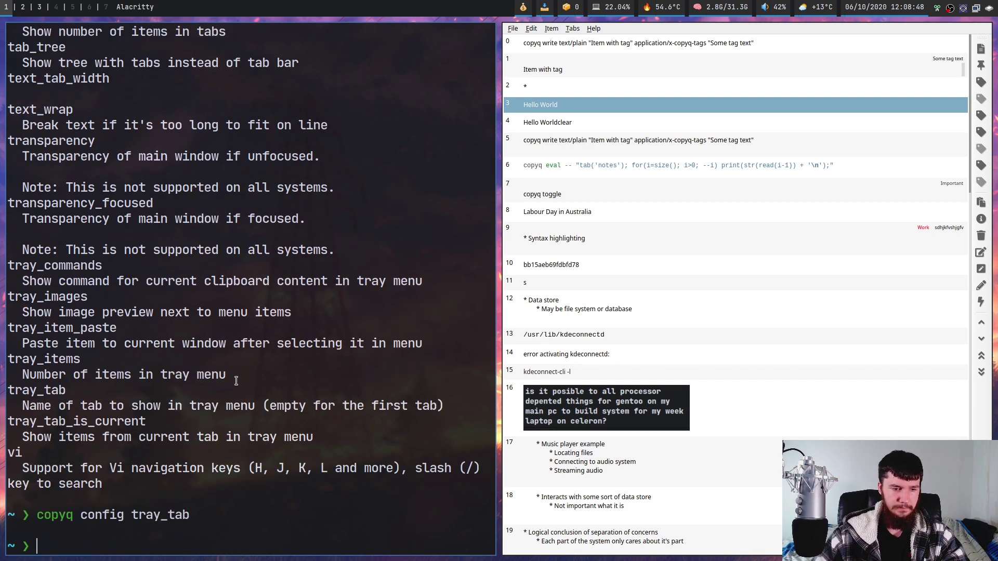
Step: Query the vi option, then set it with `copyq config vi false`
{"action": "key", "text": "Up"}
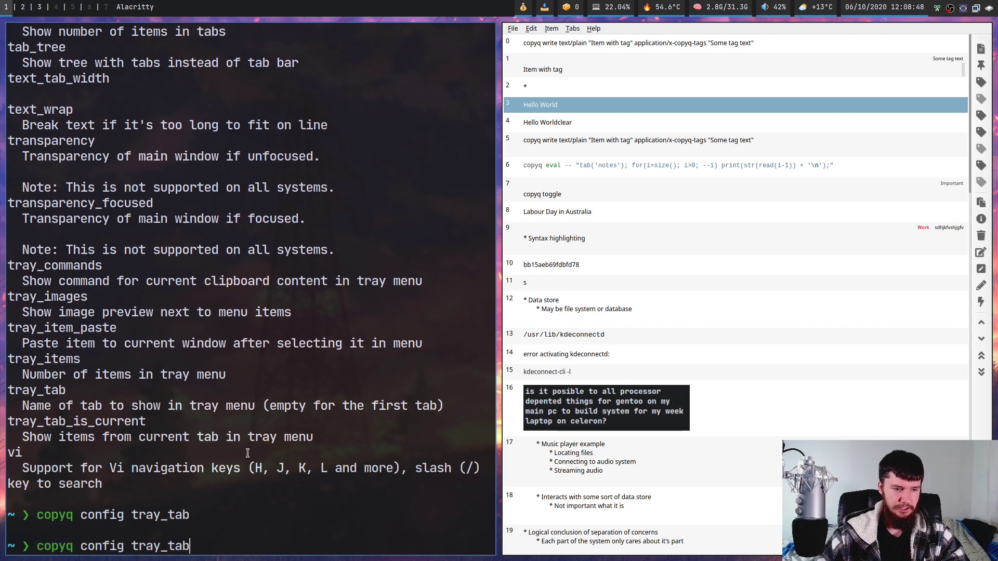
{"action": "key", "text": "BackSpace"}
{"action": "key", "text": "BackSpace"}
{"action": "key", "text": "BackSpace"}
{"action": "key", "text": "BackSpace"}
{"action": "key", "text": "BackSpace"}
{"action": "key", "text": "BackSpace"}
{"action": "key", "text": "BackSpace"}
{"action": "key", "text": "BackSpace"}
{"action": "type", "text": "vi"}
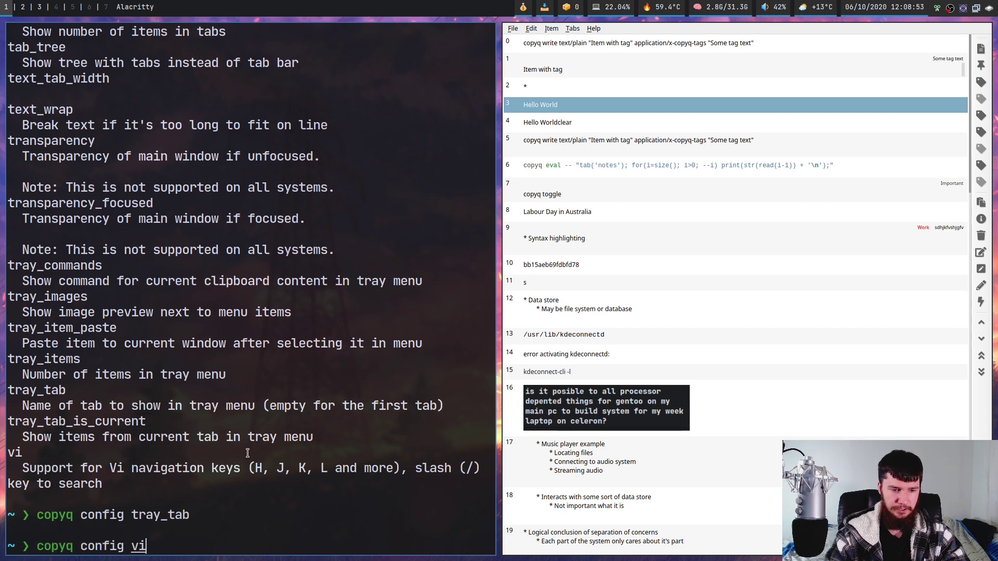
{"action": "key", "text": "Return"}
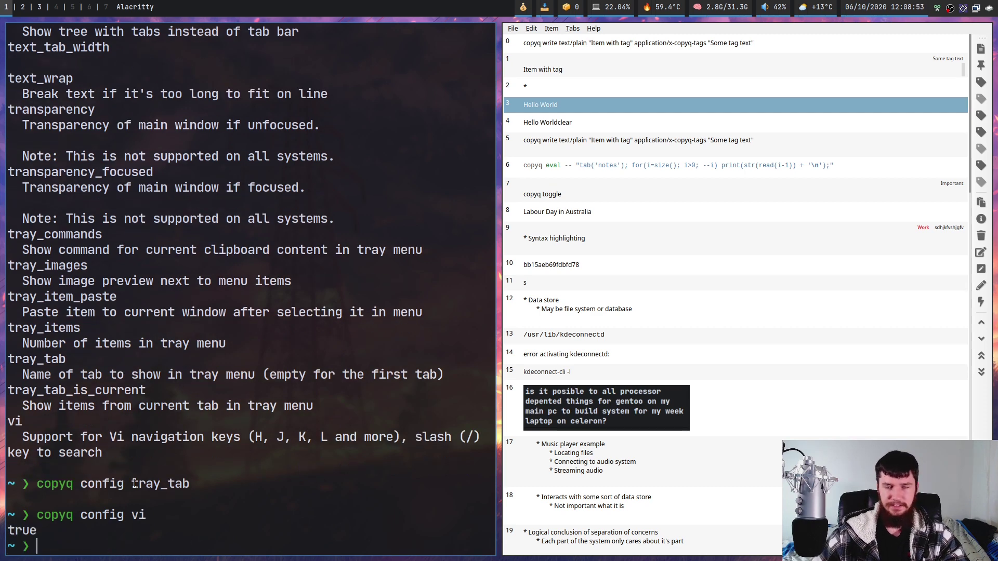
{"action": "key", "text": "Up"}
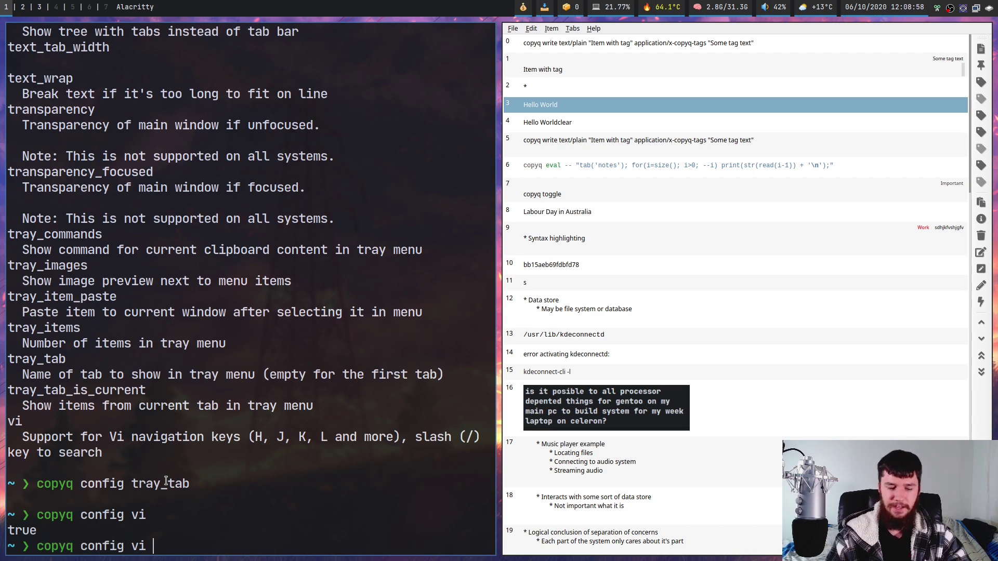
{"action": "type", "text": "false"}
{"action": "key", "text": "Return"}
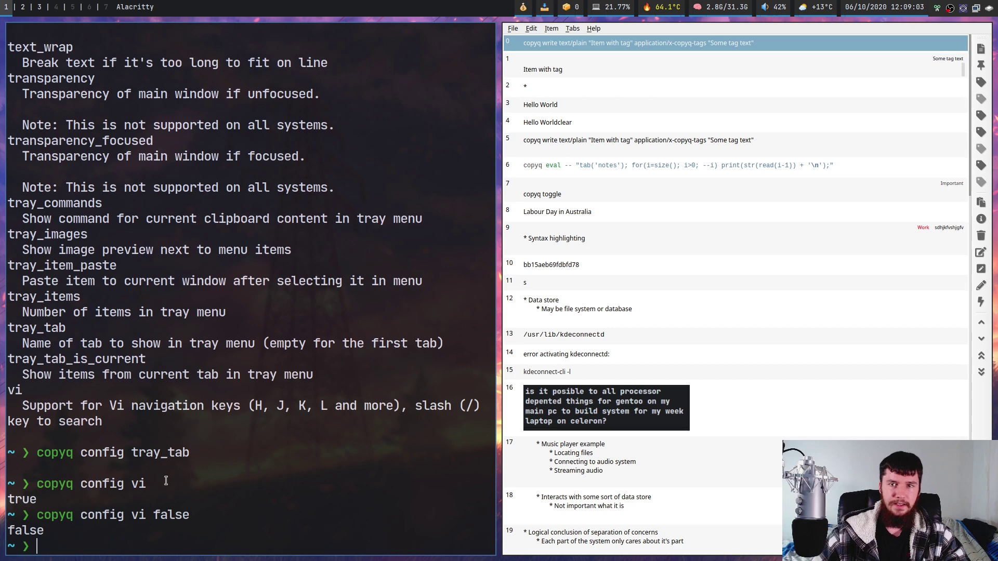
Step: Open CopyQ's Configuration dialog through File > Preferences…
{"action": "left_click", "coordinate": [513, 29]}
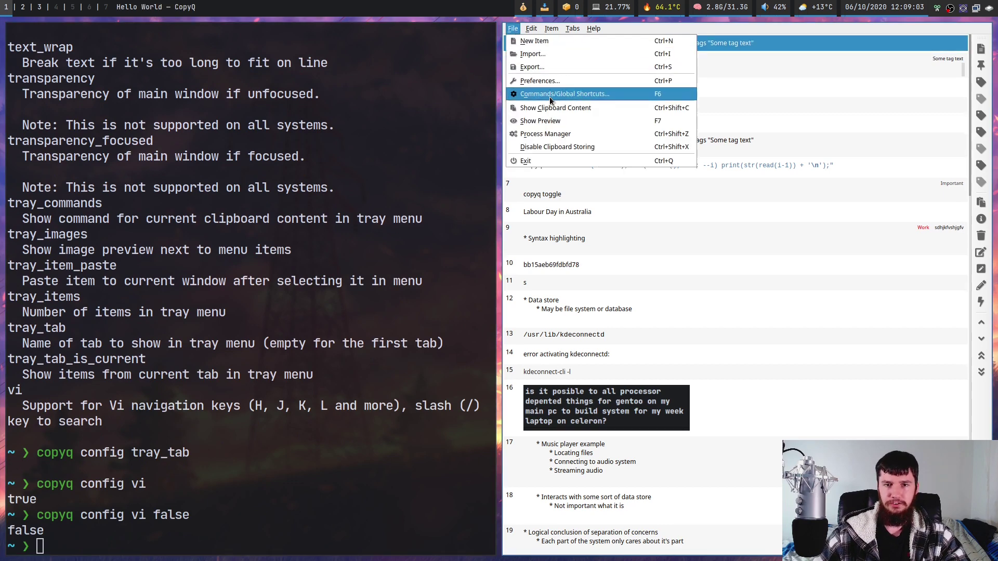
{"action": "left_click", "coordinate": [541, 80]}
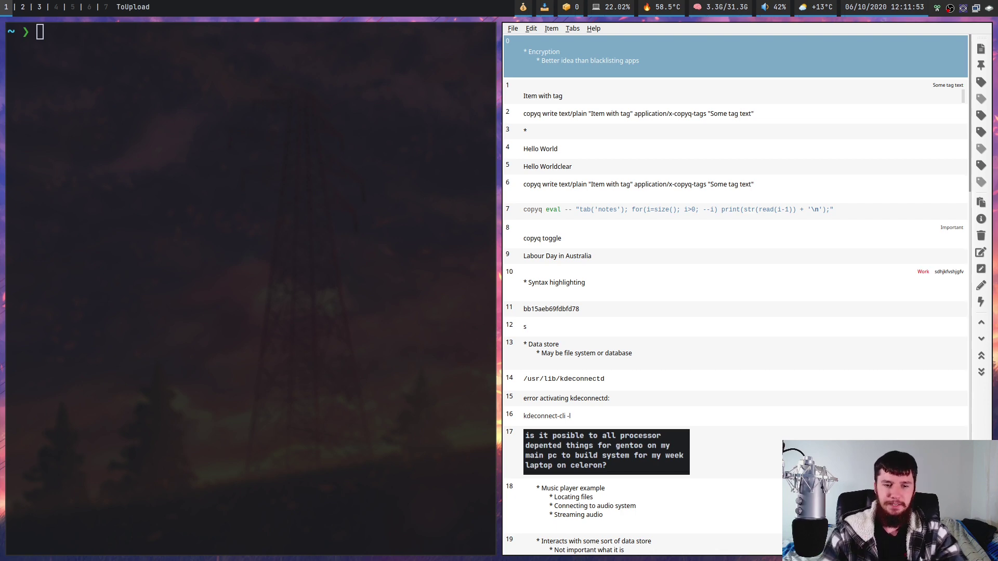
Step: Scroll the browser's CopyQ Scripting API page down to the currentWindowTitle() and dialog() entries
{"action": "key", "text": "super+3"}
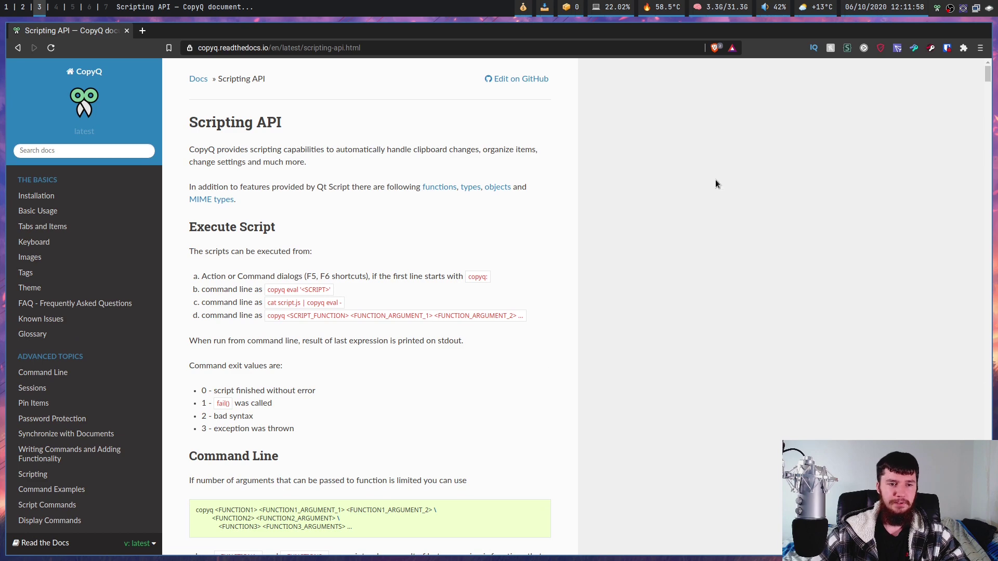
{"action": "left_click_drag", "start_coordinate": [987, 79], "coordinate": [977, 114]}
{"action": "mouse_move", "coordinate": [982, 124]}
{"action": "left_mouse_down"}
{"action": "mouse_move", "coordinate": [975, 148]}
{"action": "mouse_move", "coordinate": [971, 136]}
{"action": "left_mouse_up"}
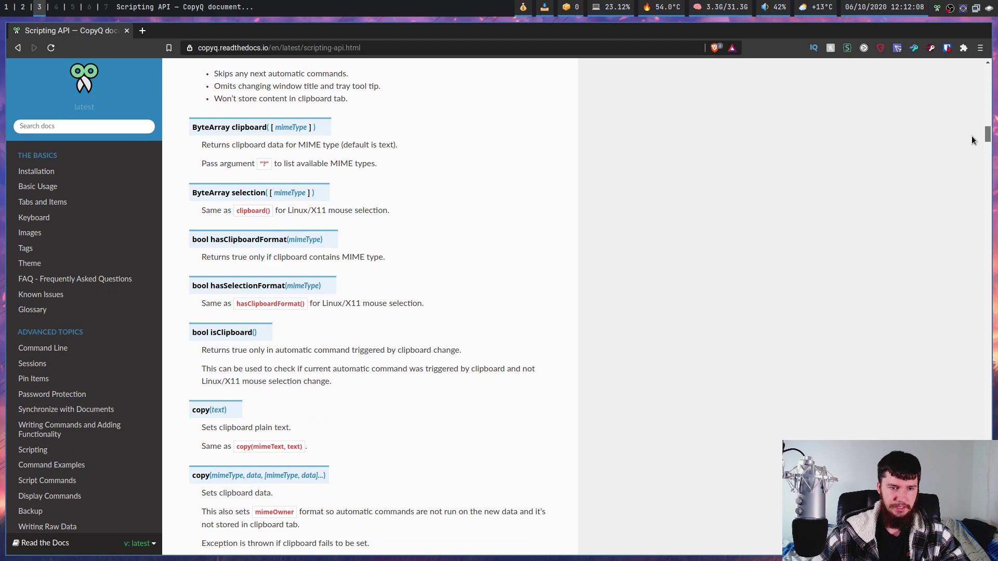
{"action": "scroll", "coordinate": [971, 140], "scroll_direction": "down", "scroll_amount": 2}
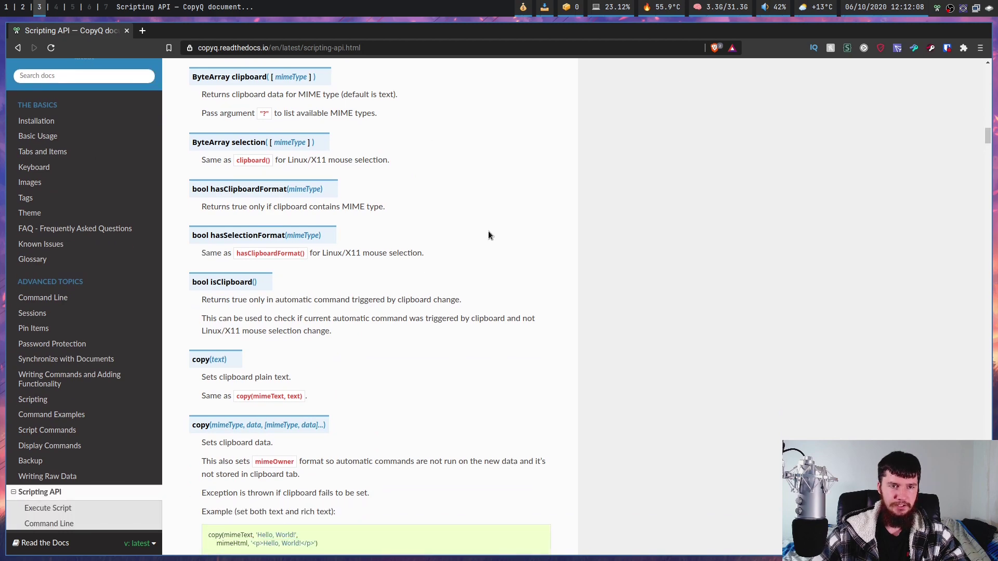
{"action": "scroll", "coordinate": [570, 231], "scroll_direction": "down", "scroll_amount": 6}
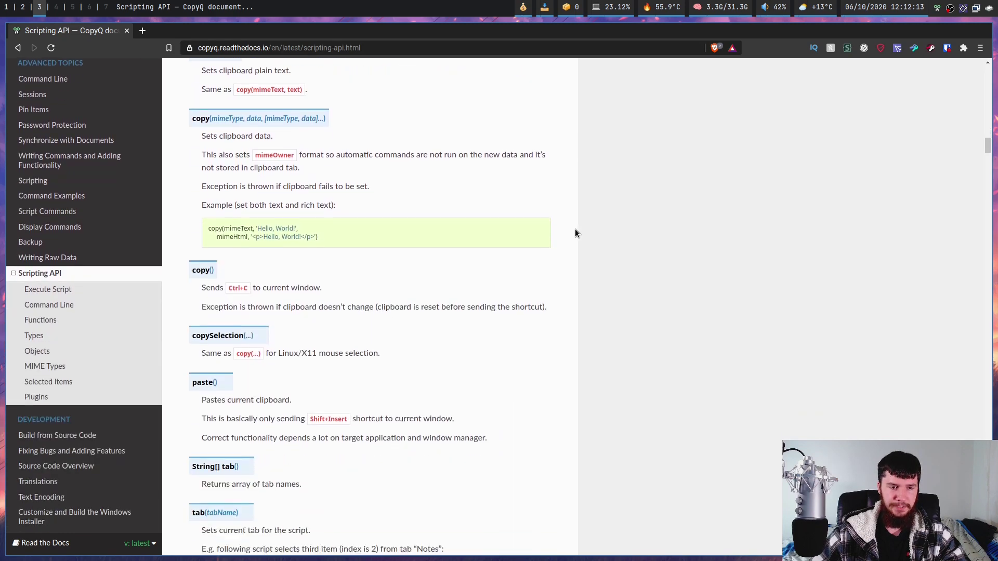
{"action": "scroll", "coordinate": [575, 230], "scroll_direction": "down", "scroll_amount": 11}
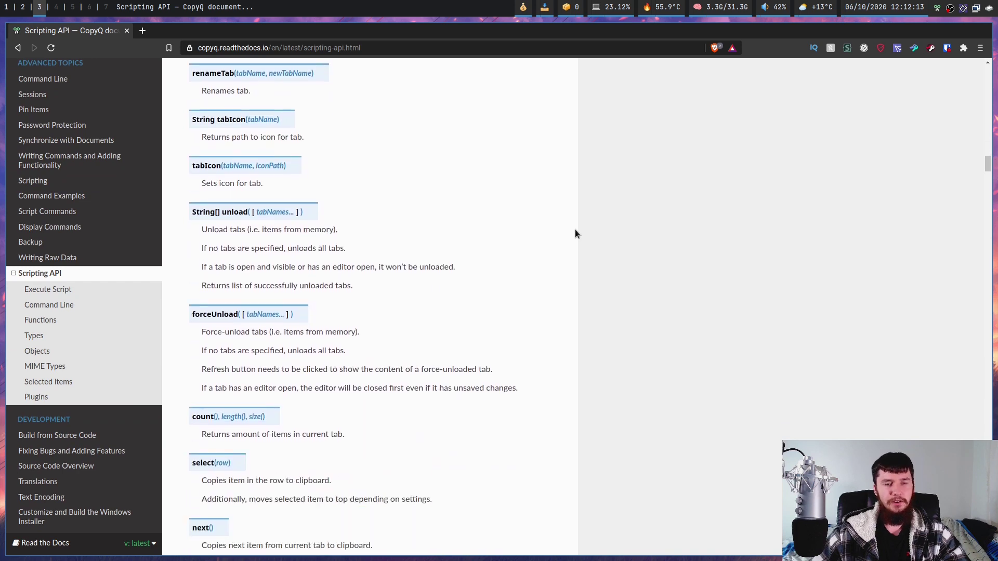
{"action": "scroll", "coordinate": [575, 233], "scroll_direction": "down", "scroll_amount": 1}
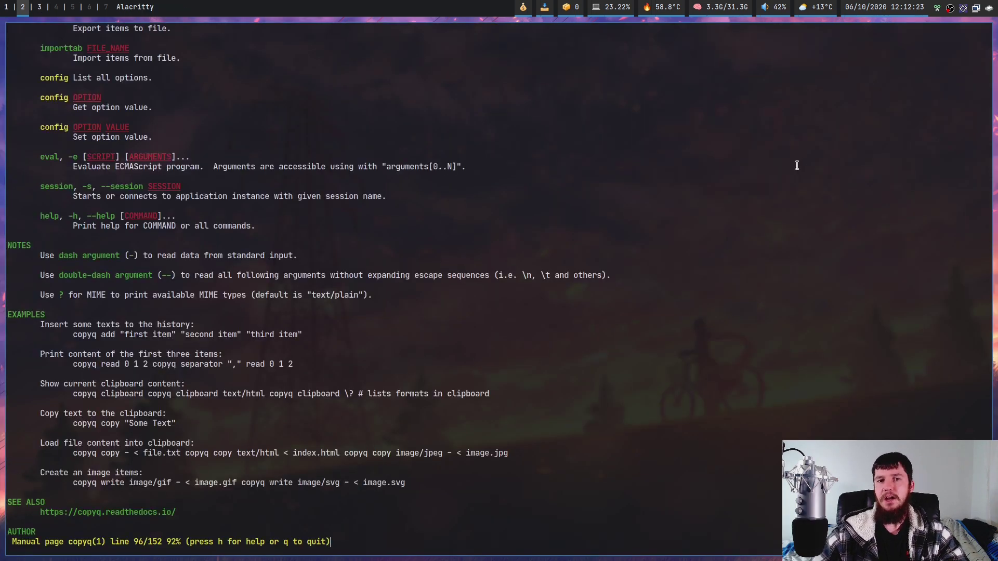
{"action": "key", "text": "super+3"}
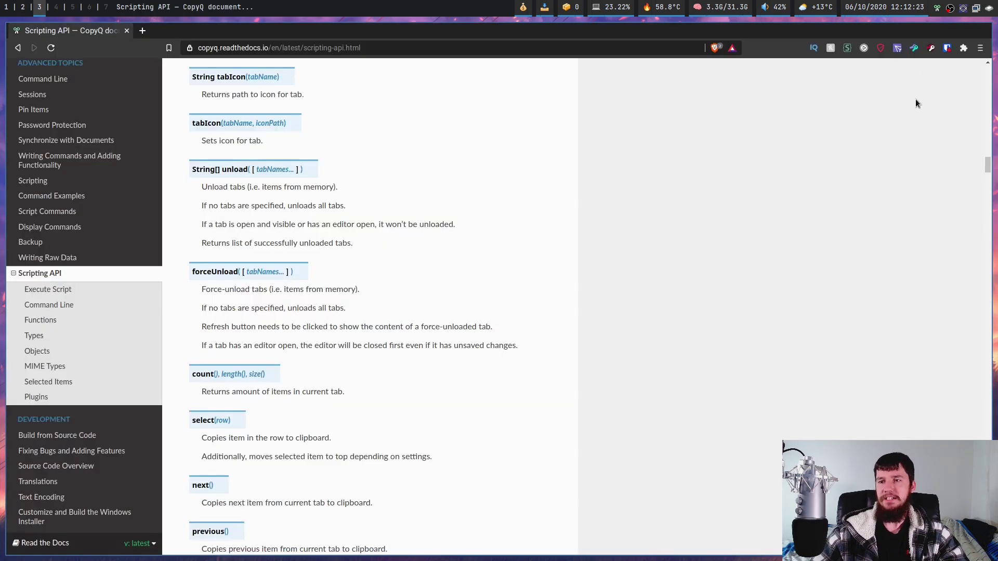
{"action": "left_click_drag", "start_coordinate": [988, 169], "coordinate": [990, 313]}
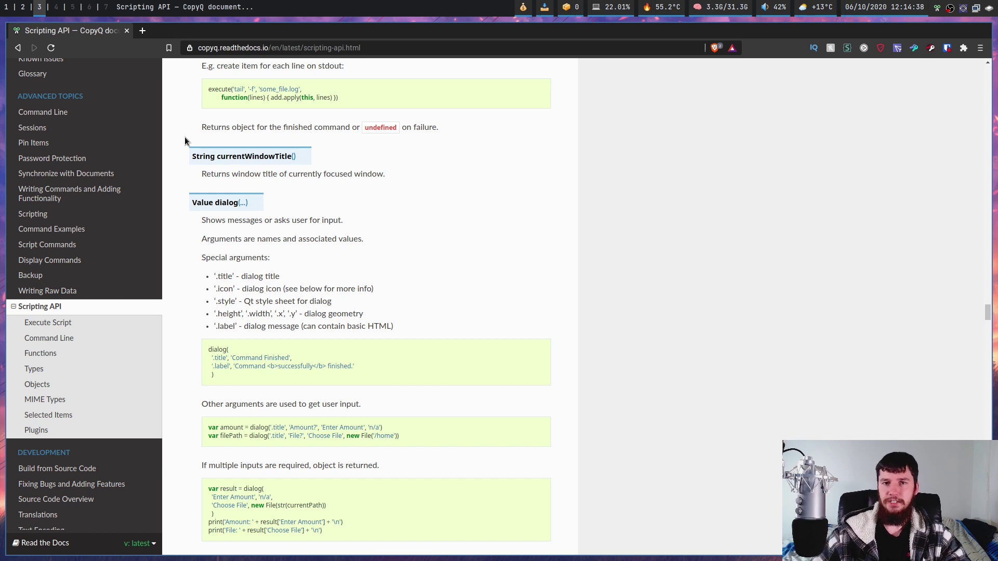
Step: Run 'copyq disable' in Alacritty and select terminal lines to test copying while disabled
{"action": "key", "text": "super+1"}
{"action": "type", "text": "co"}
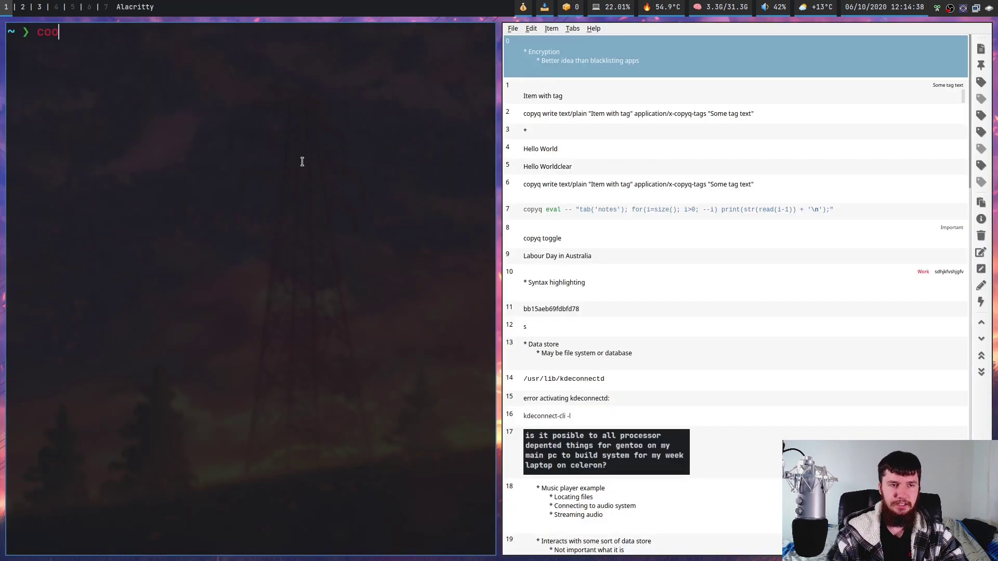
{"action": "type", "text": "pyq"}
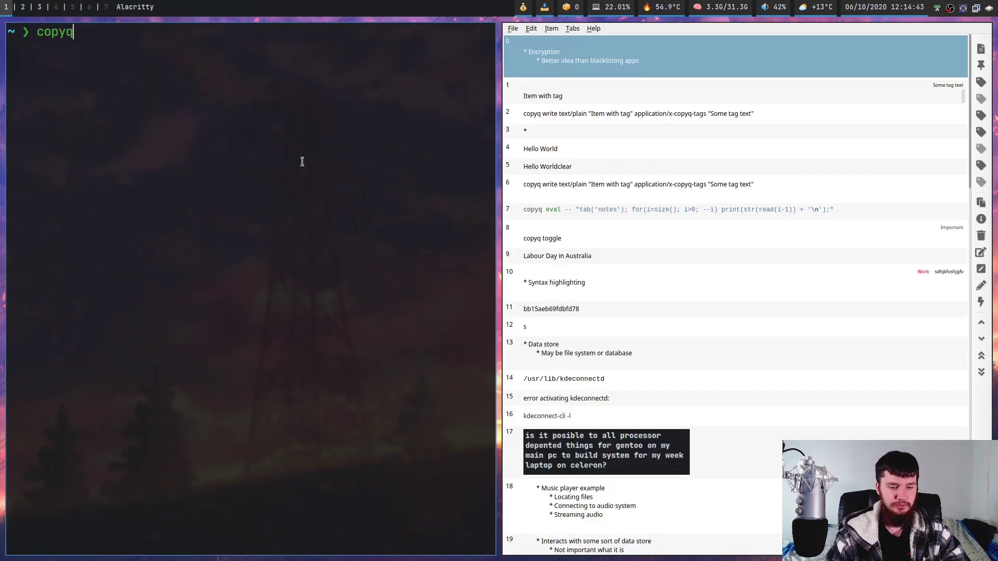
{"action": "type", "text": " disable"}
{"action": "key", "text": "Return"}
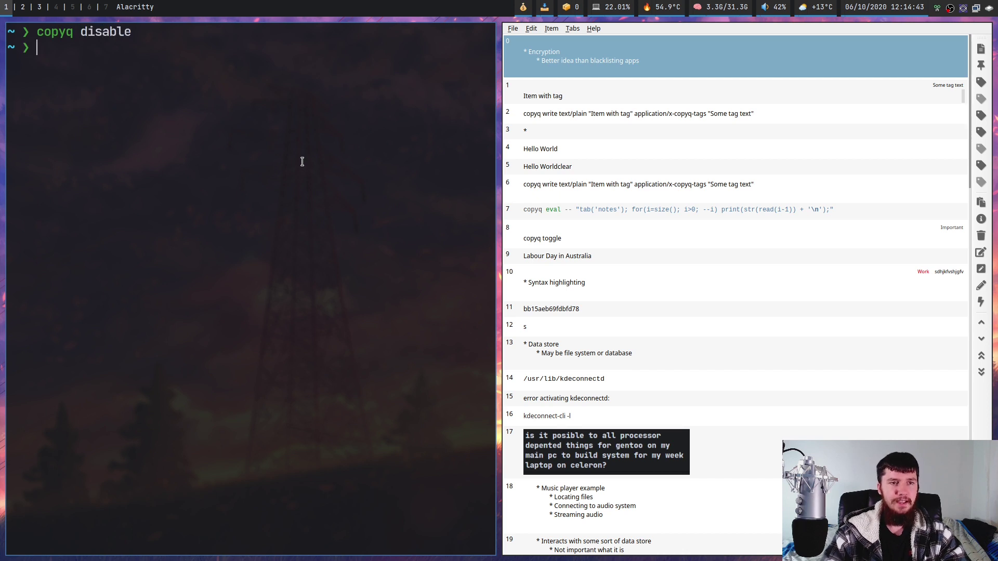
{"action": "left_click_drag", "start_coordinate": [95, 112], "coordinate": [2, 4]}
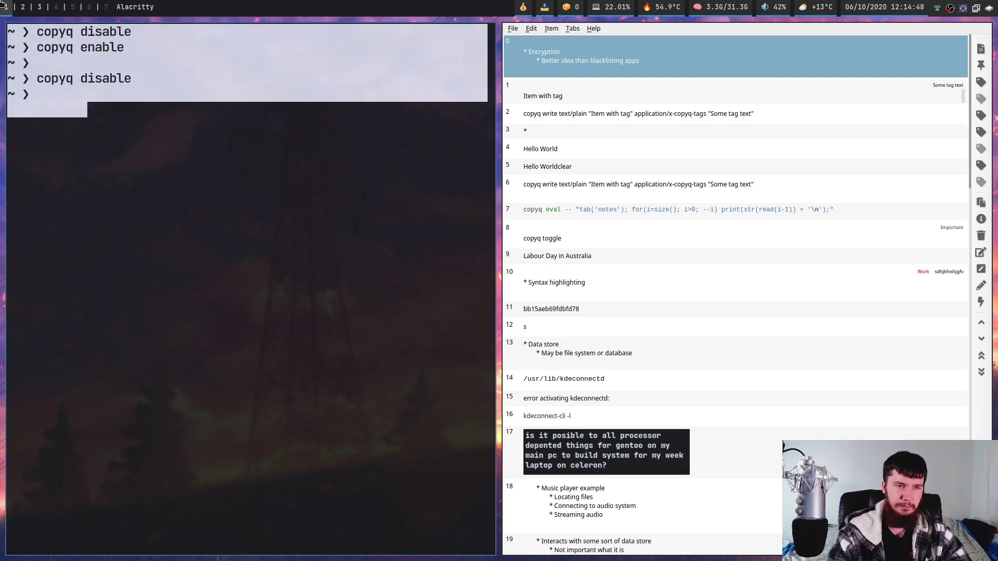
{"action": "left_click", "coordinate": [84, 94]}
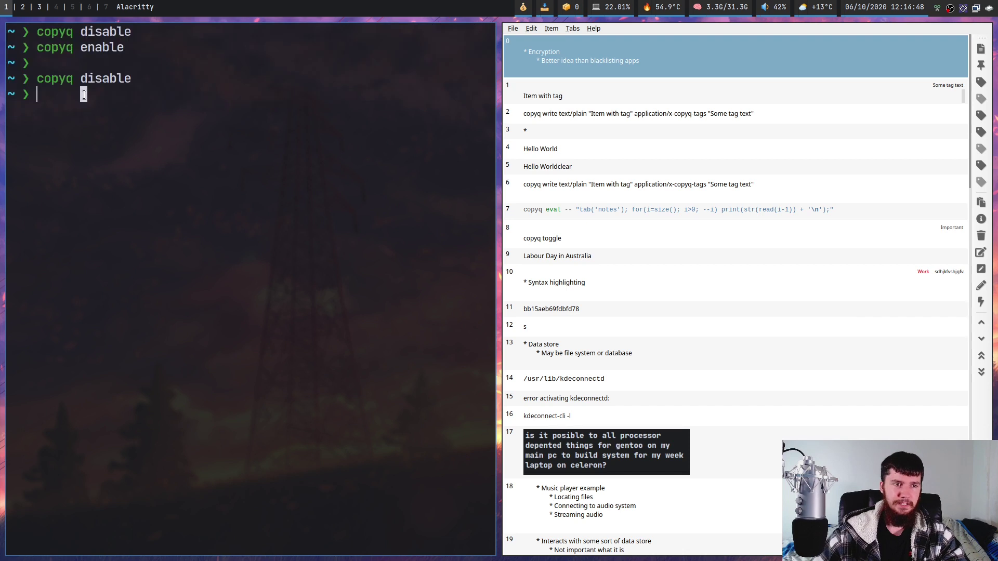
Step: Run 'copyq enable', select the command lines, and check they appear in CopyQ
{"action": "scroll", "coordinate": [83, 94], "scroll_direction": "down", "scroll_amount": 1}
{"action": "type", "text": "cop"}
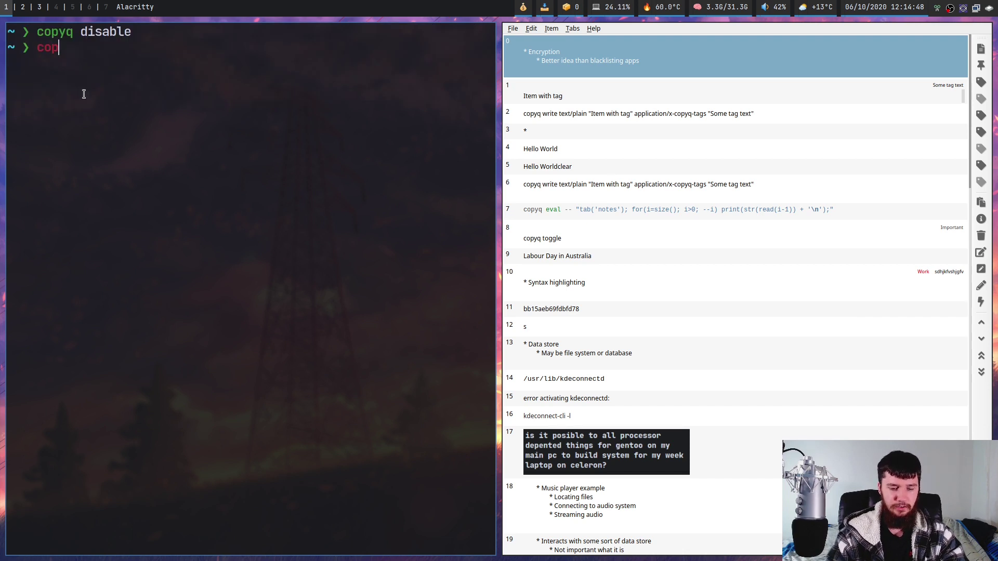
{"action": "type", "text": "yq enable"}
{"action": "key", "text": "Return"}
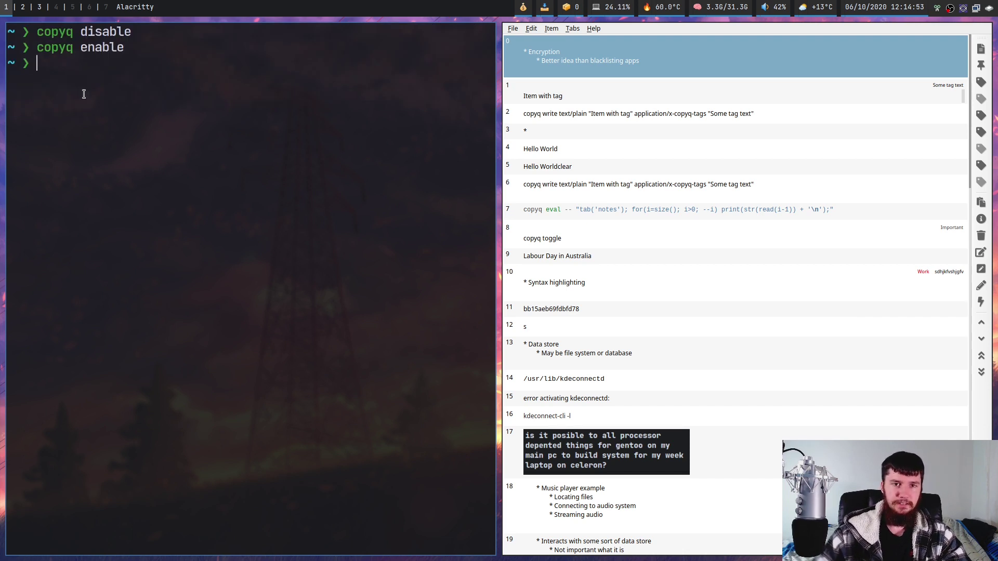
{"action": "left_click_drag", "start_coordinate": [114, 94], "coordinate": [1, 4]}
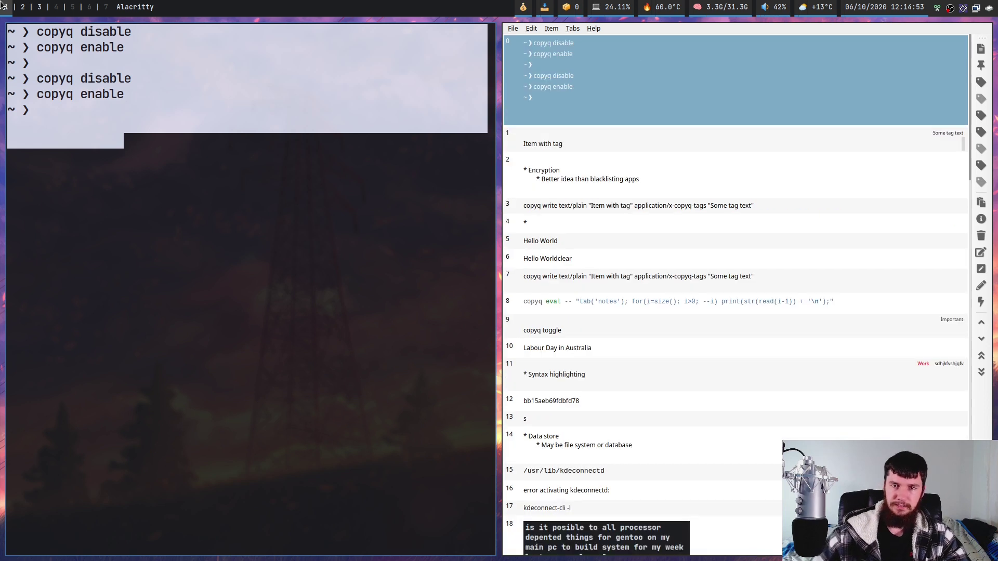
{"action": "left_click", "coordinate": [591, 77]}
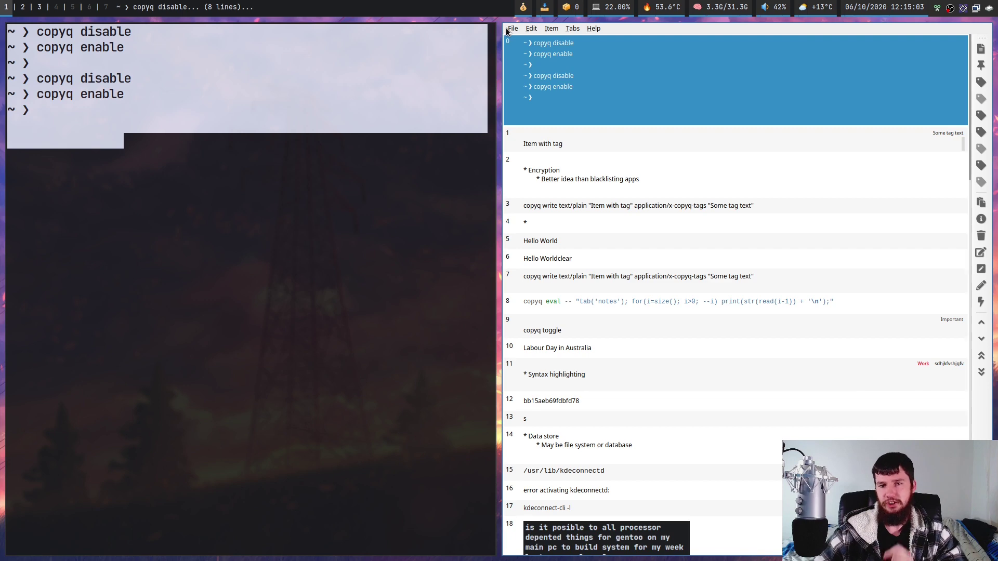
{"action": "left_click", "coordinate": [508, 28]}
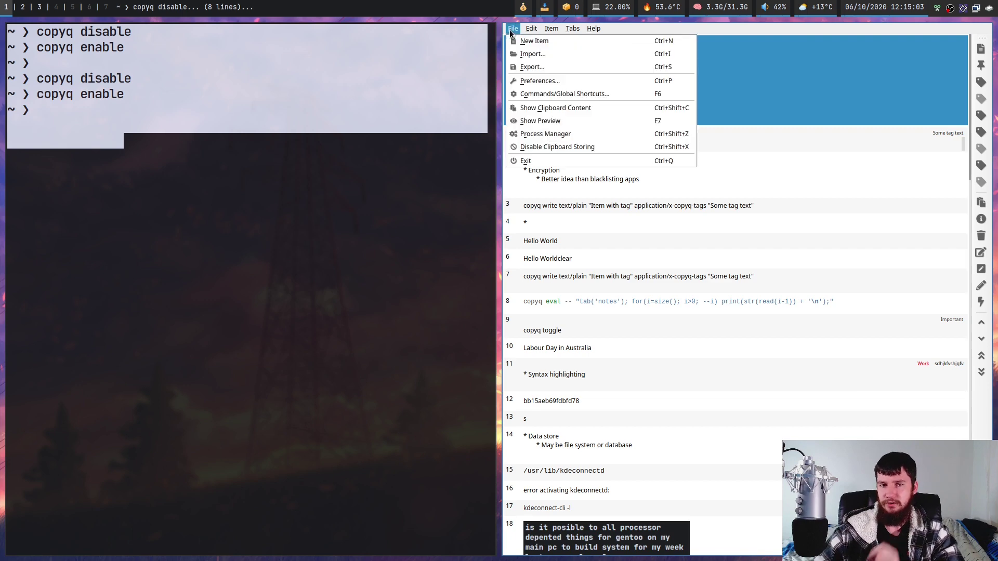
{"action": "left_click", "coordinate": [539, 81]}
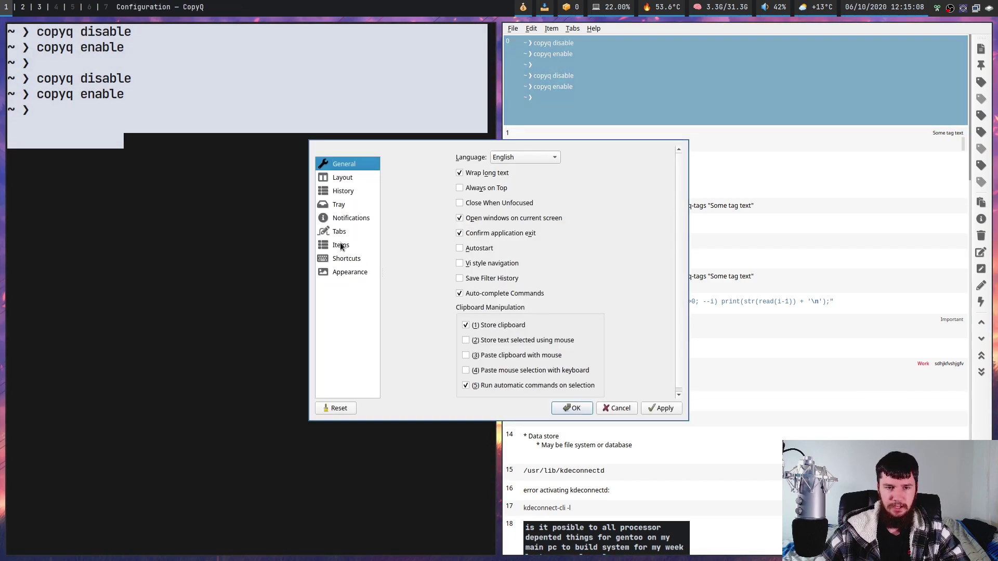
{"action": "left_click", "coordinate": [340, 245]}
{"action": "left_click", "coordinate": [435, 186]}
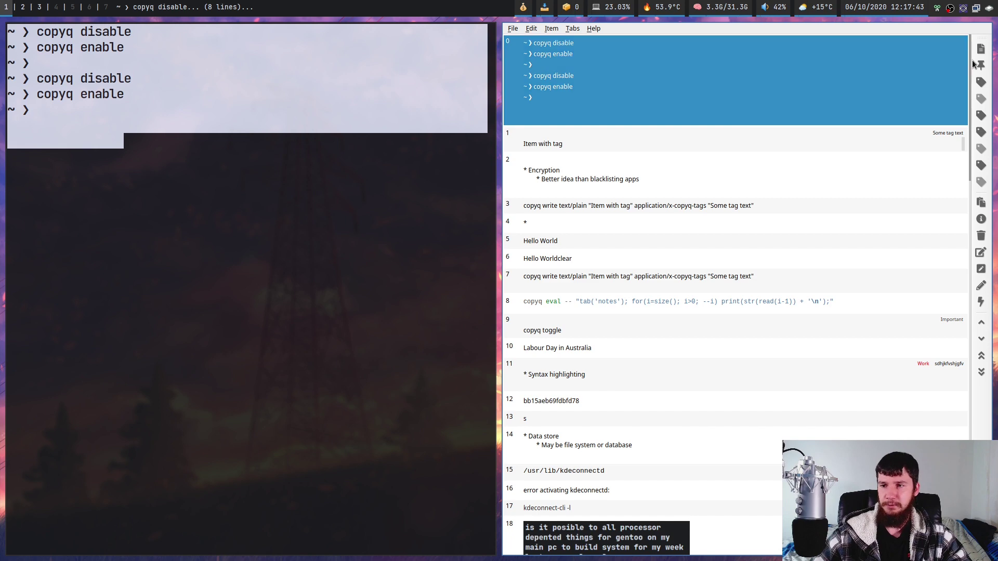
Step: Uncheck 'Hide toolbar labels' in CopyQ's Layout preferences, apply, and close with OK
{"action": "left_click", "coordinate": [513, 29]}
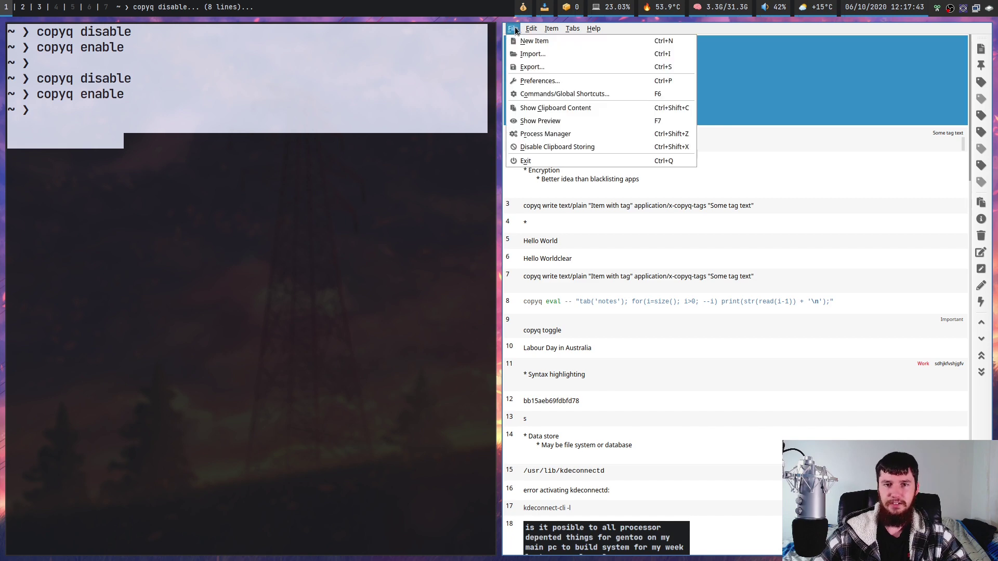
{"action": "left_click", "coordinate": [532, 81]}
{"action": "left_click", "coordinate": [337, 177]}
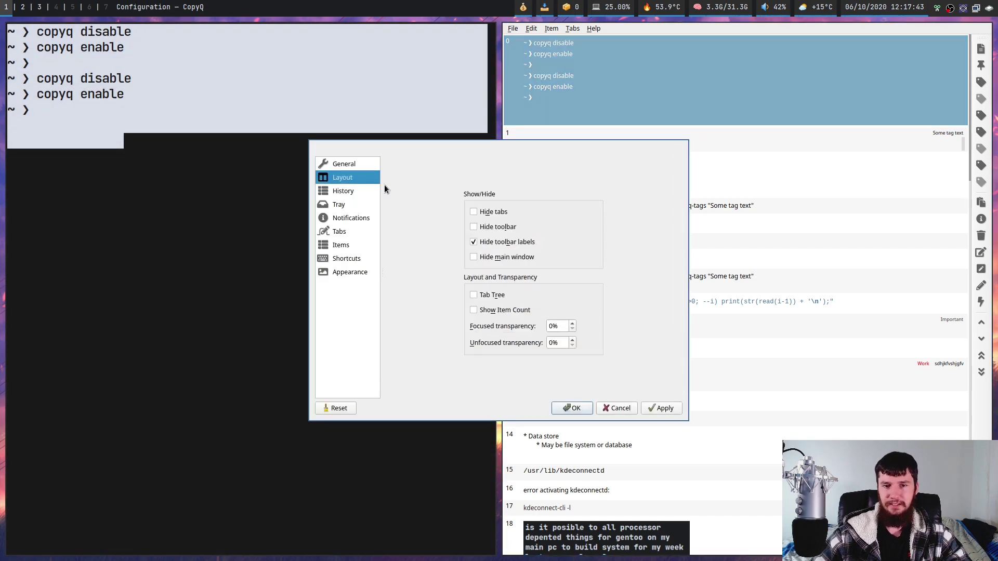
{"action": "left_click", "coordinate": [493, 242]}
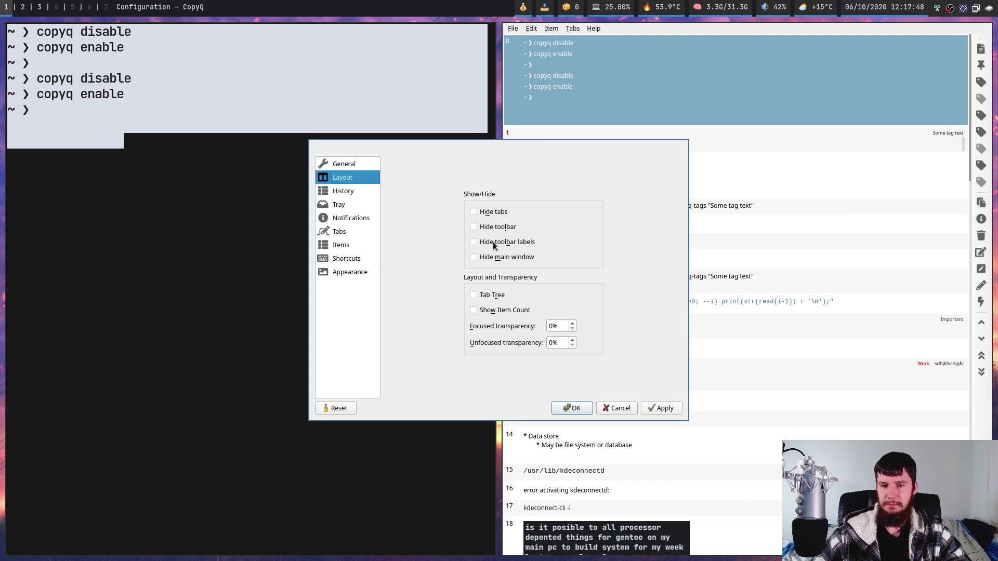
{"action": "left_click", "coordinate": [523, 242]}
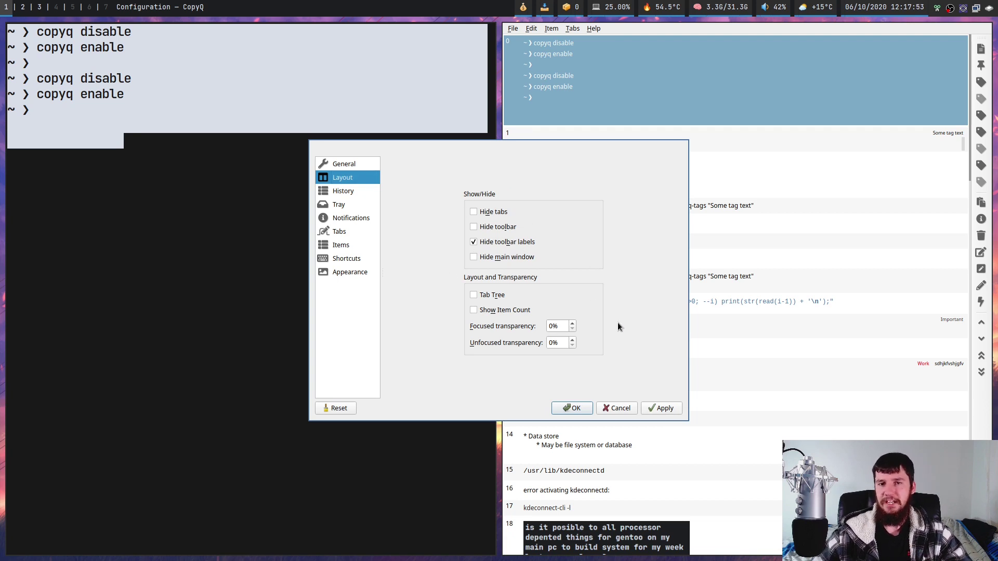
{"action": "left_click", "coordinate": [524, 242]}
{"action": "left_click", "coordinate": [648, 408]}
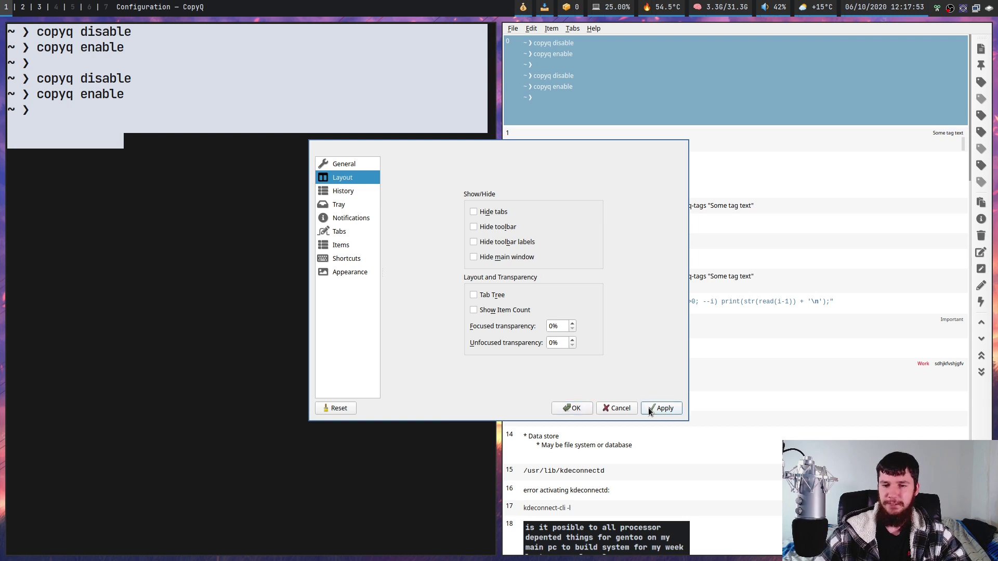
{"action": "left_click", "coordinate": [576, 408]}
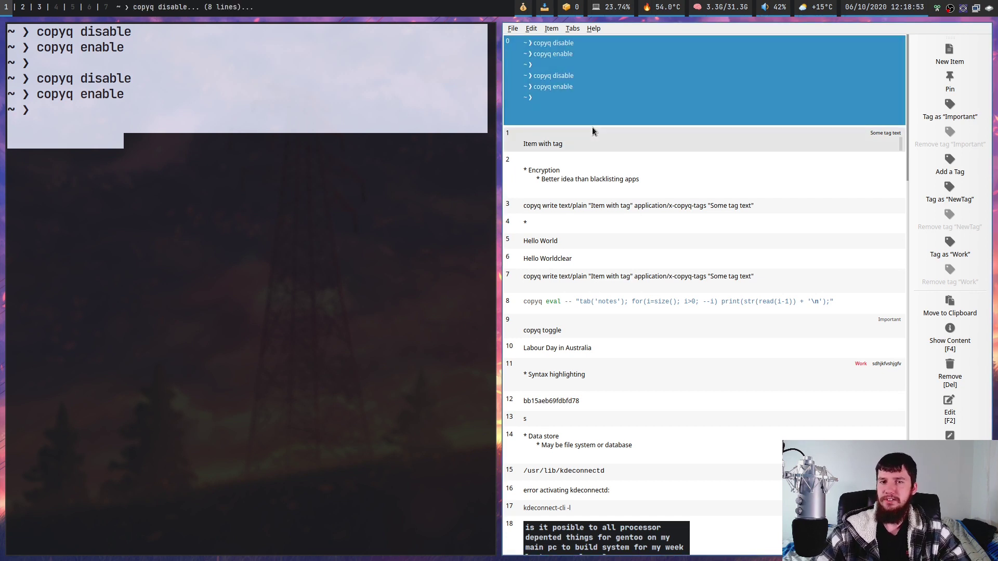
{"action": "key", "text": "Page_Down"}
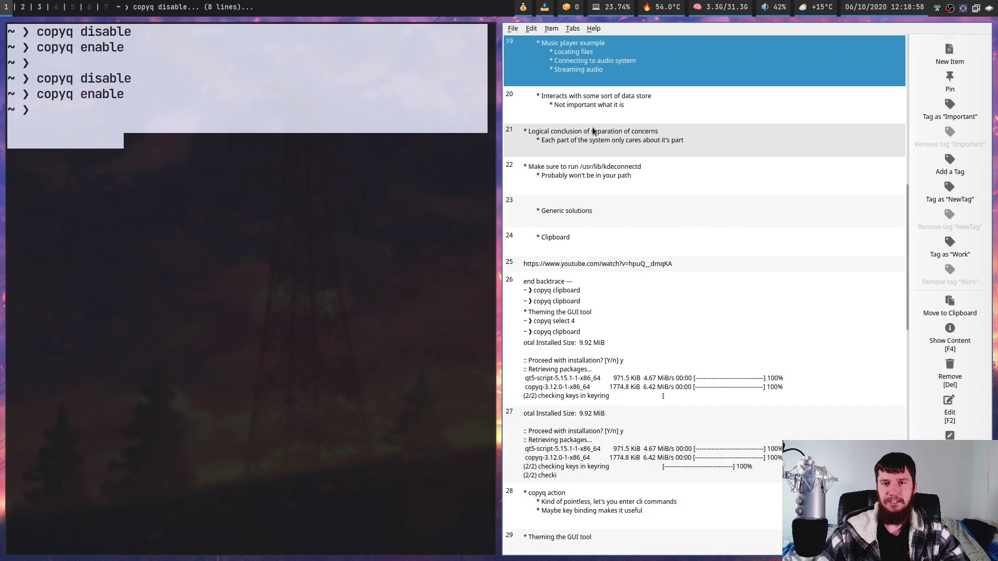